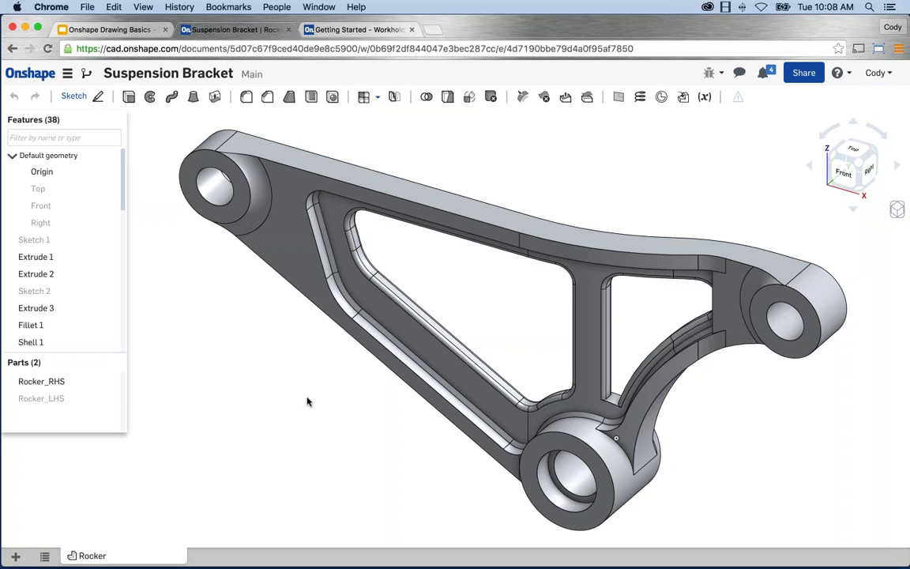
Step: Start a new drawing in the document and select the ANSI_C_INCH.dwt template from the Onshape templates
{"action": "left_click", "coordinate": [15, 557]}
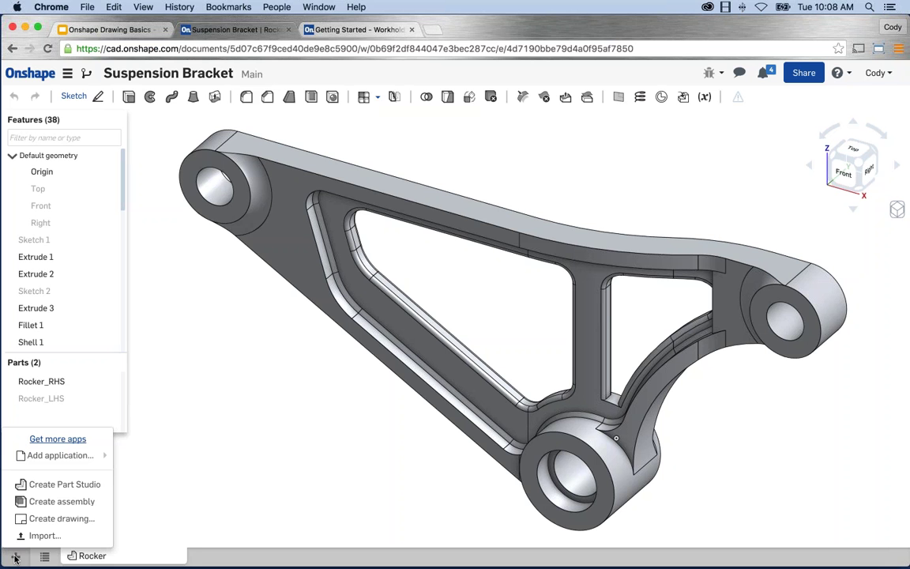
{"action": "left_click", "coordinate": [79, 520]}
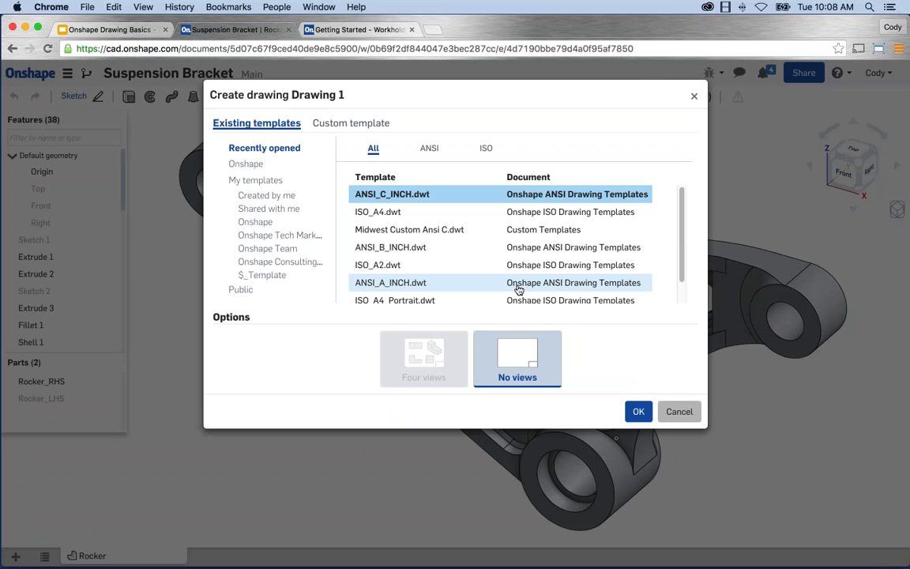
{"action": "left_click", "coordinate": [247, 164]}
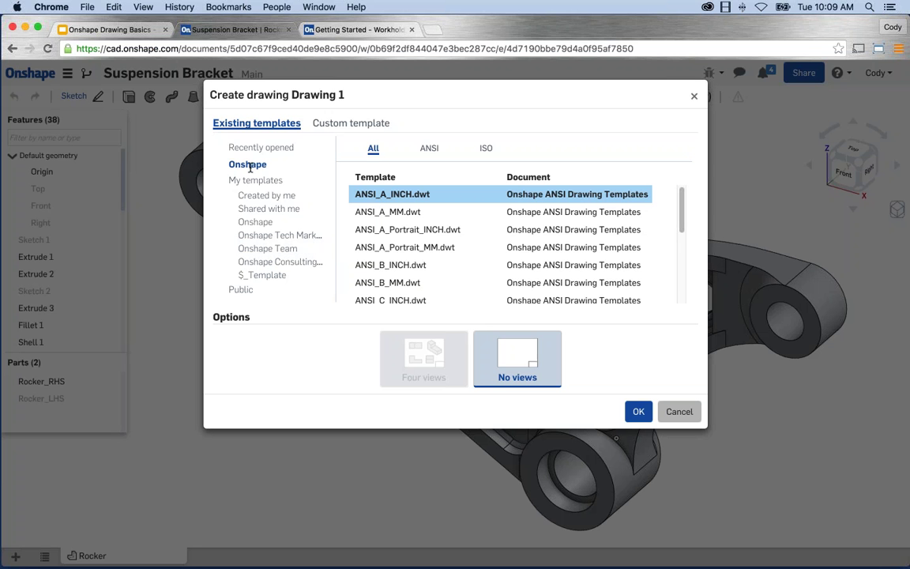
{"action": "mouse_move", "coordinate": [680, 203]}
{"action": "left_mouse_down"}
{"action": "mouse_move", "coordinate": [681, 276]}
{"action": "mouse_move", "coordinate": [681, 203]}
{"action": "left_mouse_up"}
{"action": "left_click_drag", "start_coordinate": [680, 224], "coordinate": [689, 303]}
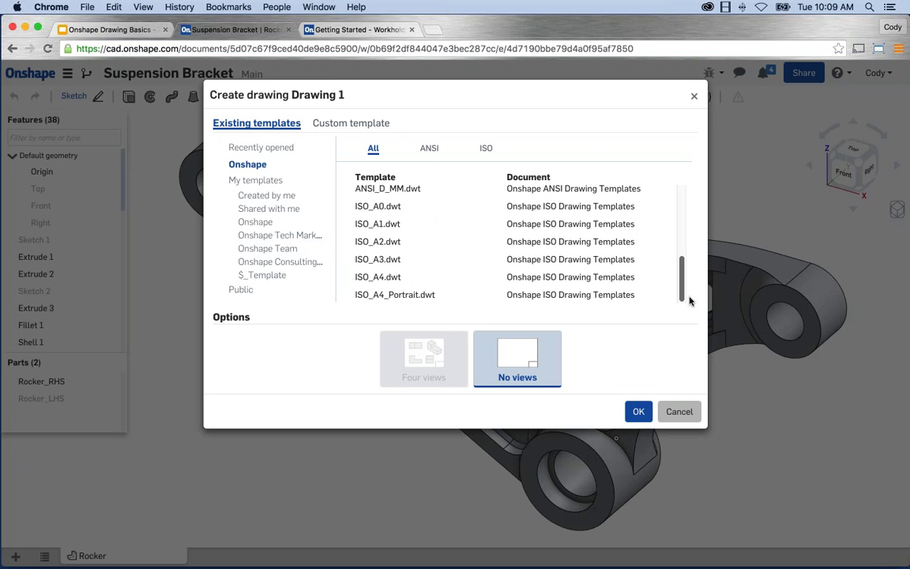
{"action": "left_click_drag", "start_coordinate": [689, 300], "coordinate": [684, 213]}
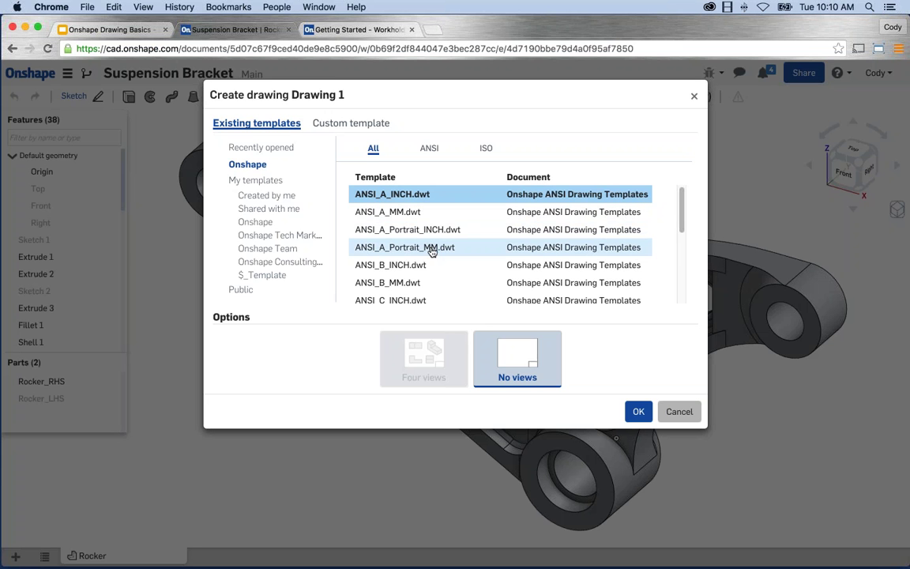
{"action": "scroll", "coordinate": [509, 246], "scroll_direction": "down", "scroll_amount": 3}
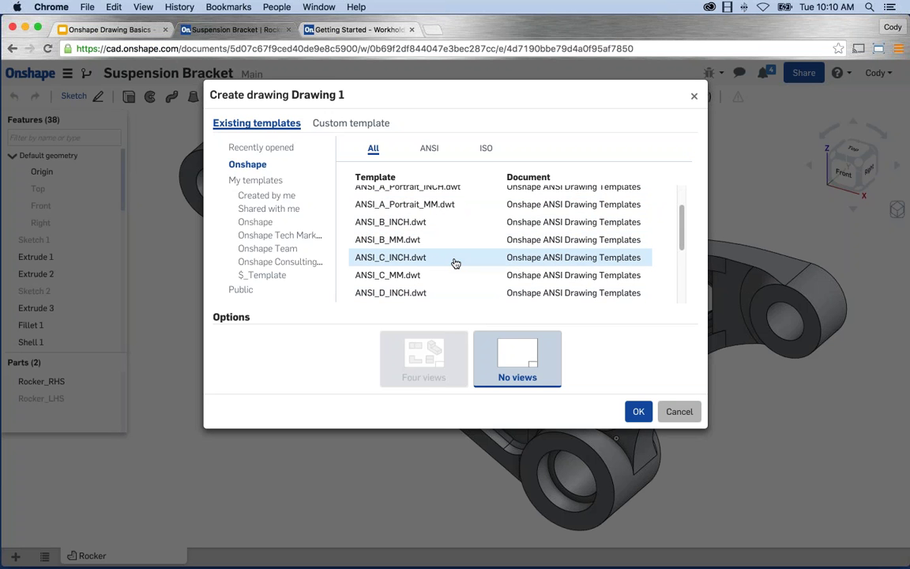
{"action": "scroll", "coordinate": [456, 263], "scroll_direction": "down", "scroll_amount": 5}
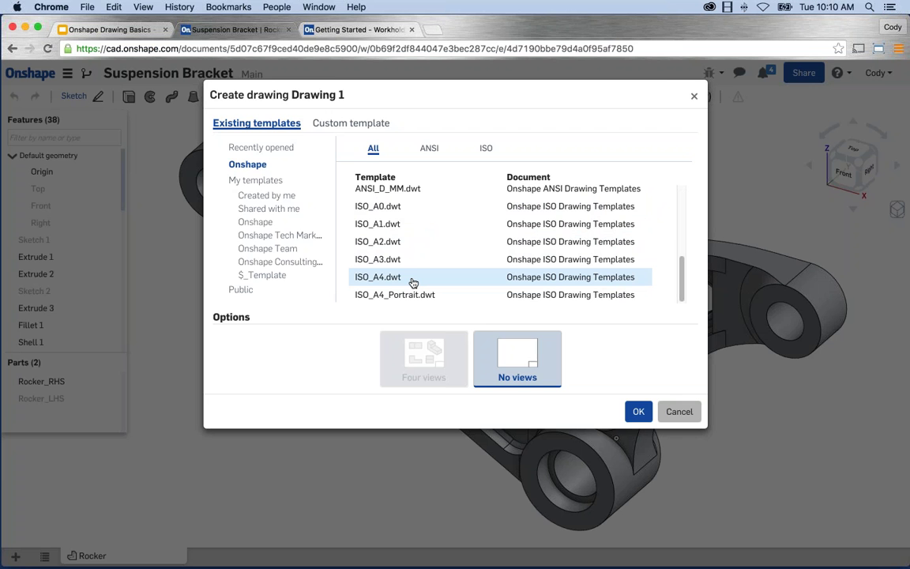
{"action": "scroll", "coordinate": [412, 282], "scroll_direction": "up", "scroll_amount": 5}
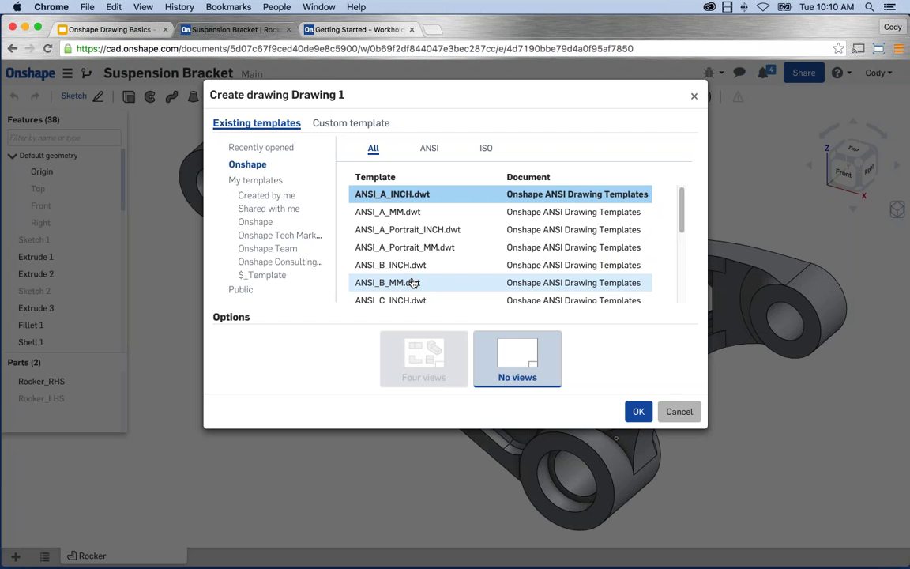
{"action": "scroll", "coordinate": [414, 282], "scroll_direction": "down", "scroll_amount": 1}
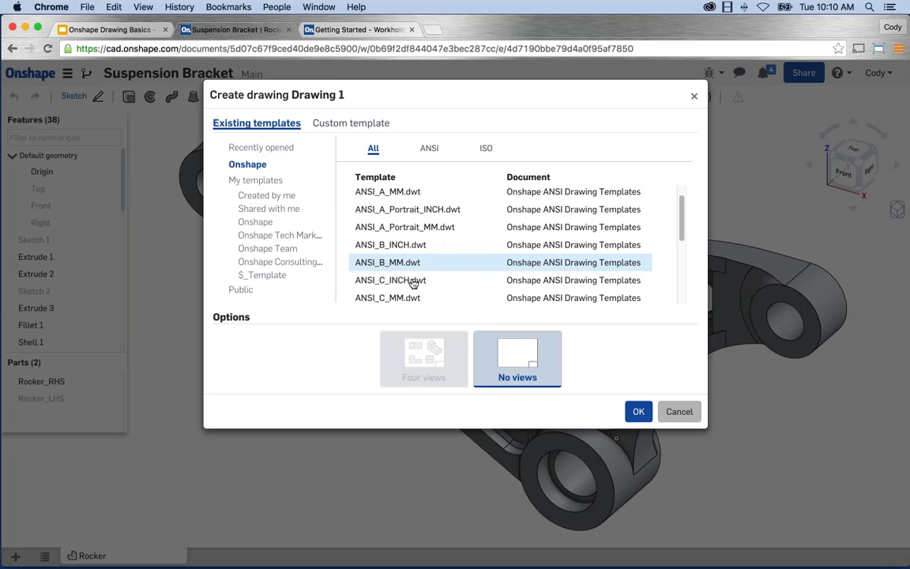
{"action": "scroll", "coordinate": [423, 288], "scroll_direction": "down", "scroll_amount": 1}
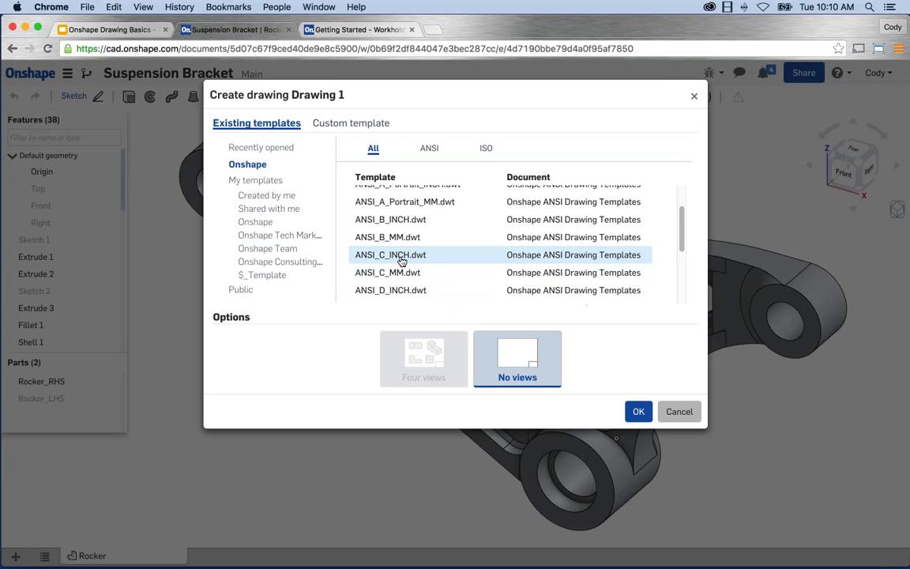
{"action": "left_click", "coordinate": [394, 257]}
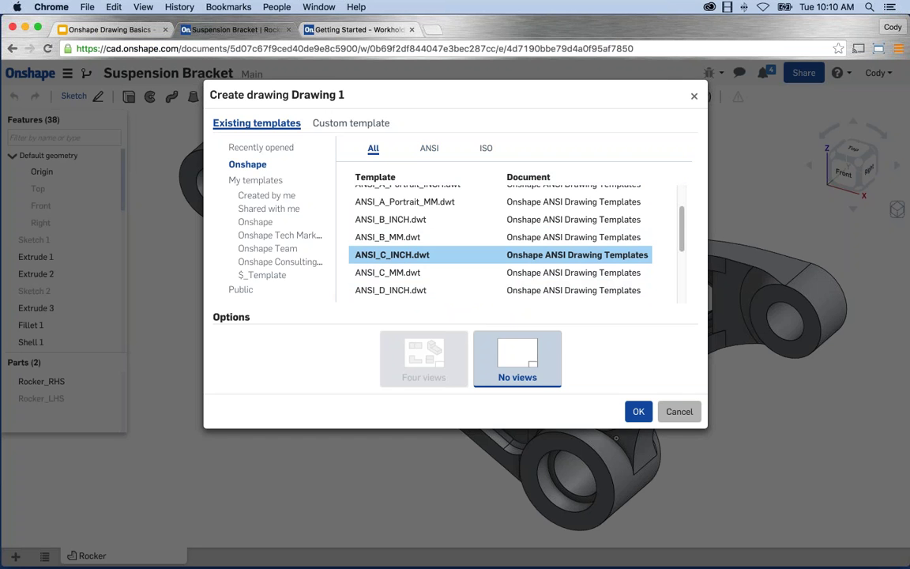
Step: Examine the custom template settings, including standard, size, units, projection, border and zones, and return to the existing templates
{"action": "left_click", "coordinate": [347, 124]}
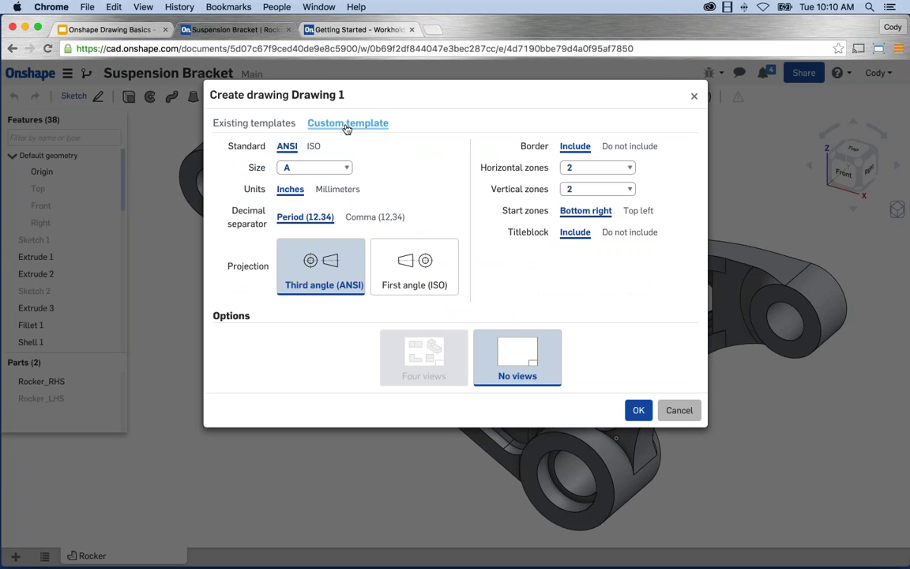
{"action": "left_click", "coordinate": [244, 125]}
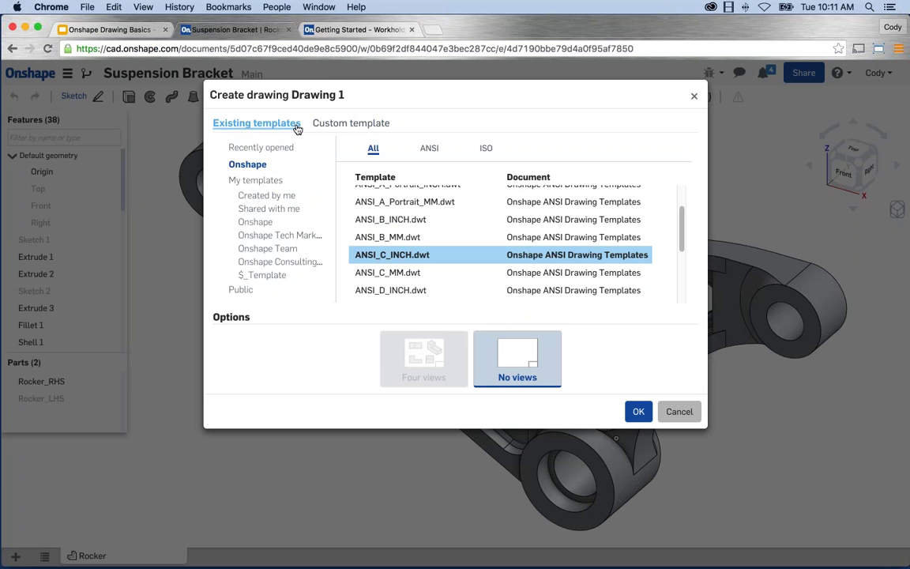
{"action": "left_click", "coordinate": [351, 125]}
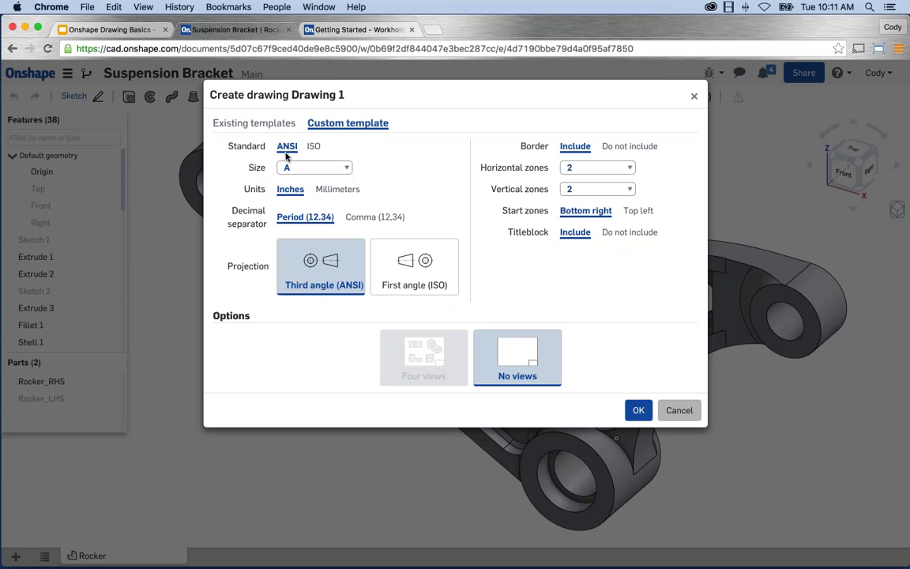
{"action": "left_click", "coordinate": [332, 169]}
{"action": "left_click", "coordinate": [385, 175]}
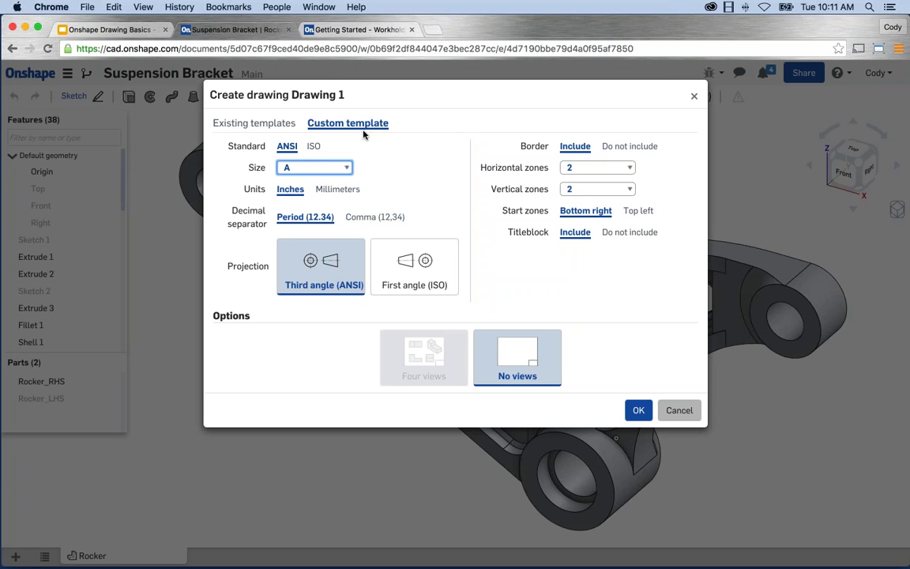
{"action": "left_click", "coordinate": [251, 122]}
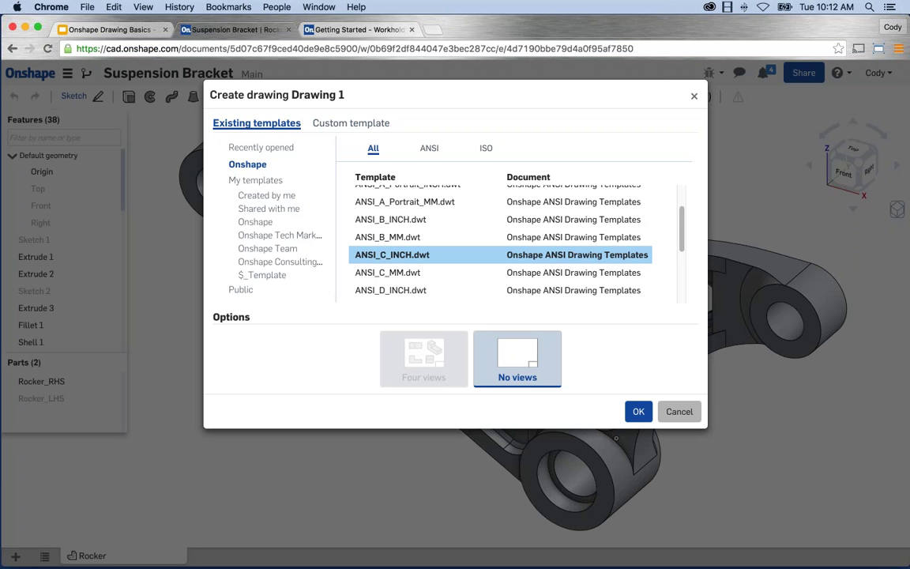
{"action": "left_click", "coordinate": [338, 124]}
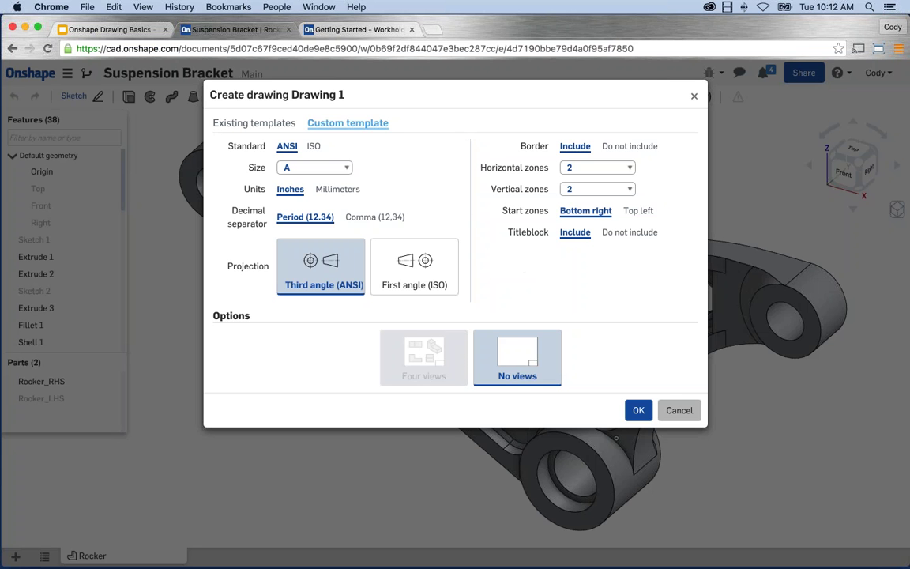
{"action": "left_click", "coordinate": [267, 126]}
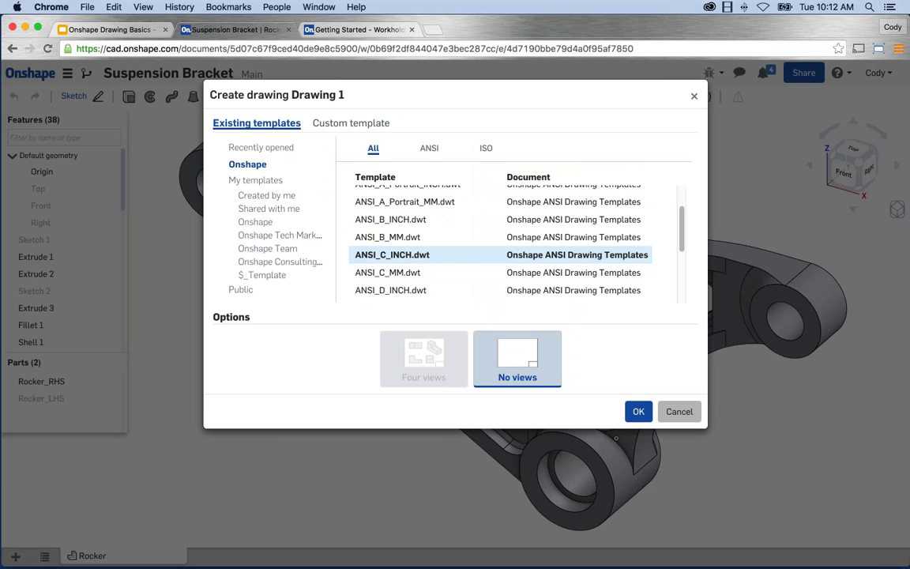
Step: Create the drawing from ANSI_C_INCH.dwt with no views and place a Front view of Rocker_RHS in row B of the sheet's left half
{"action": "left_click", "coordinate": [393, 254]}
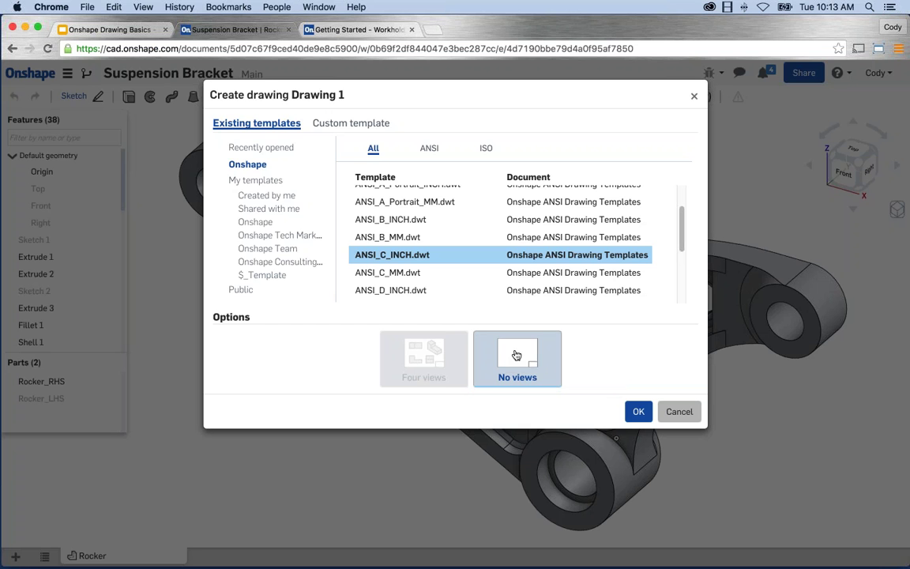
{"action": "left_click", "coordinate": [638, 412]}
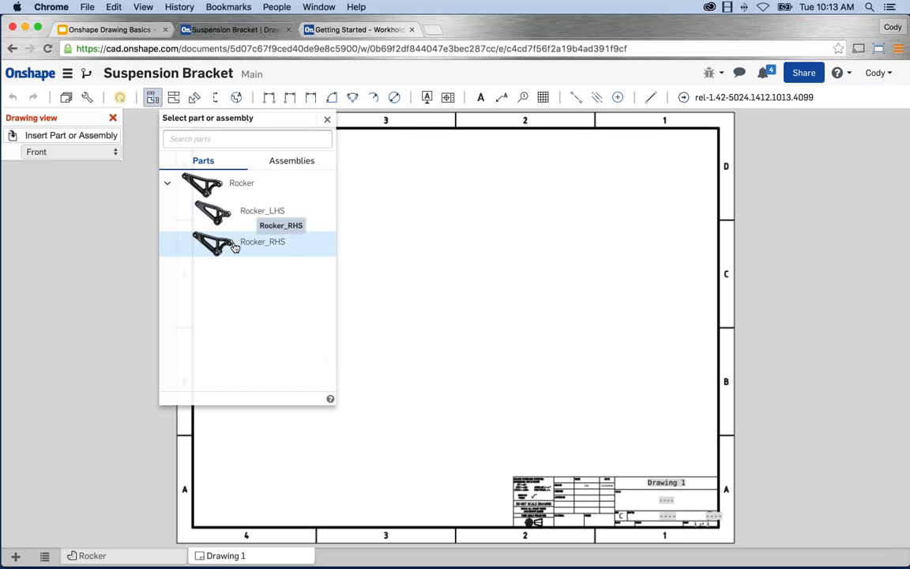
{"action": "left_click", "coordinate": [209, 244]}
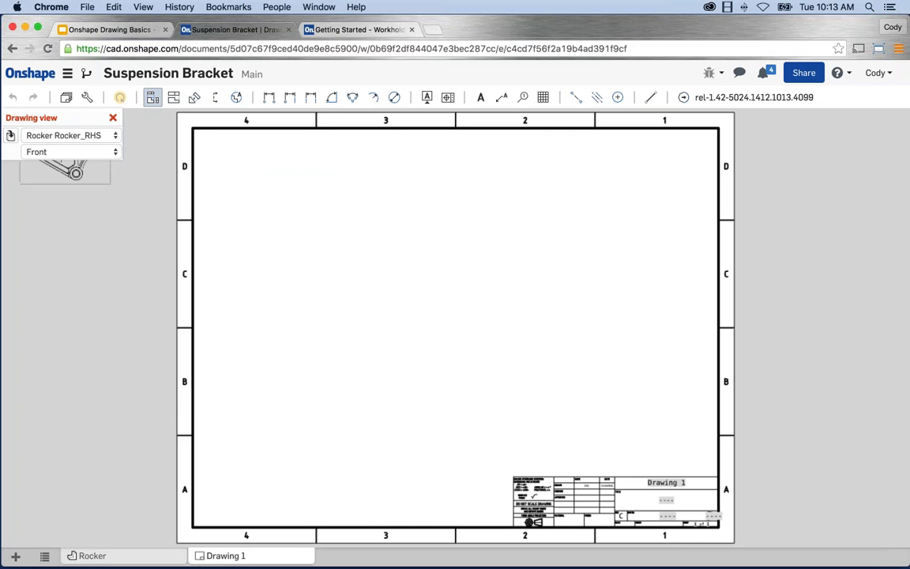
{"action": "left_click", "coordinate": [63, 153]}
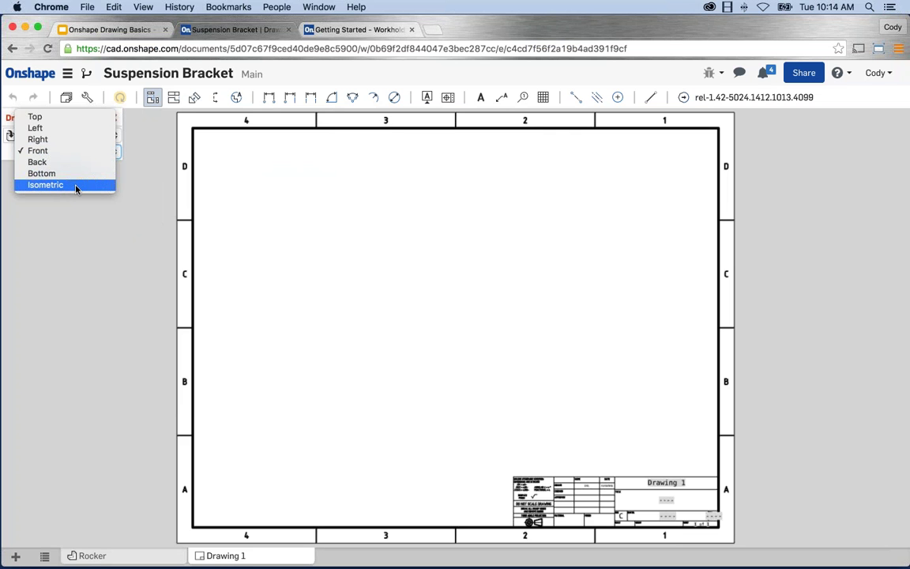
{"action": "left_click", "coordinate": [79, 152]}
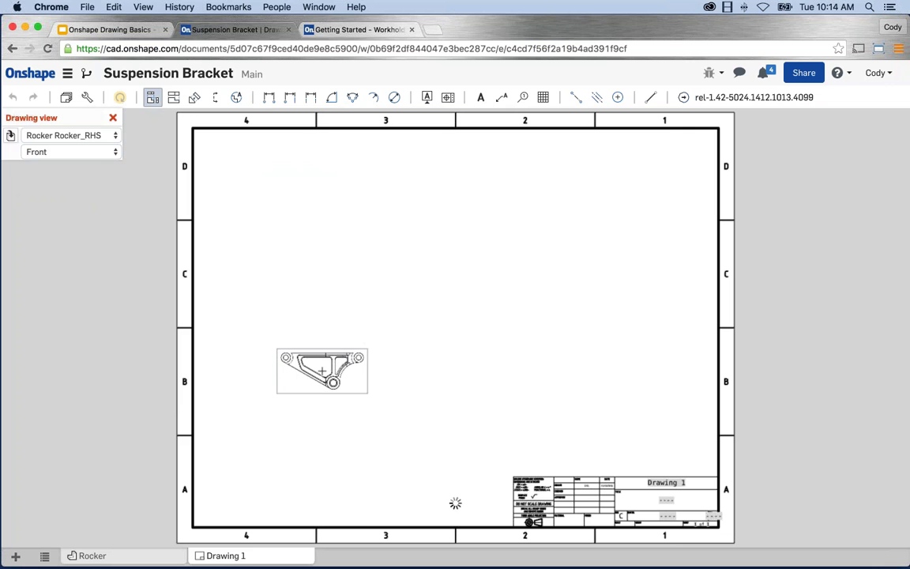
{"action": "left_click", "coordinate": [322, 371]}
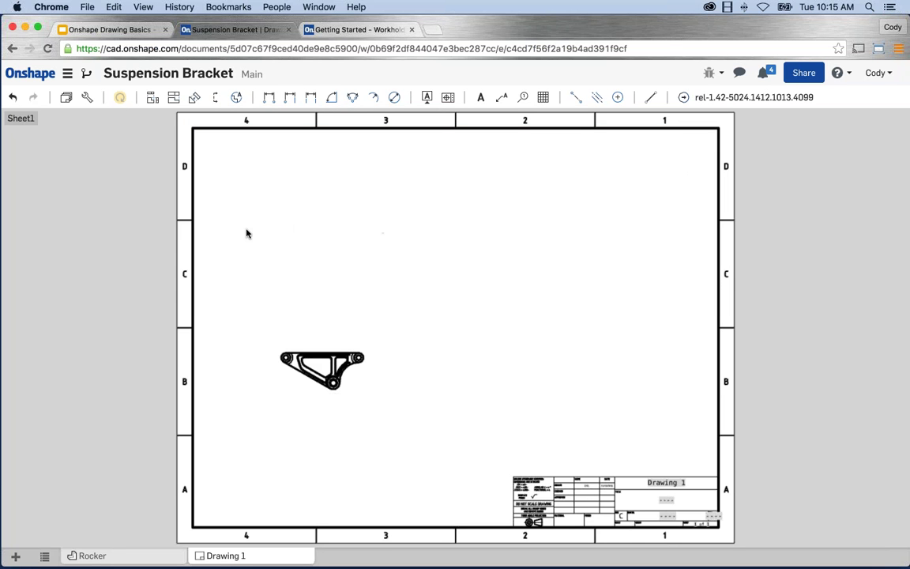
Step: Review the sheet list with the options for Sheet1, and the drawing's dimension properties
{"action": "left_click", "coordinate": [66, 101]}
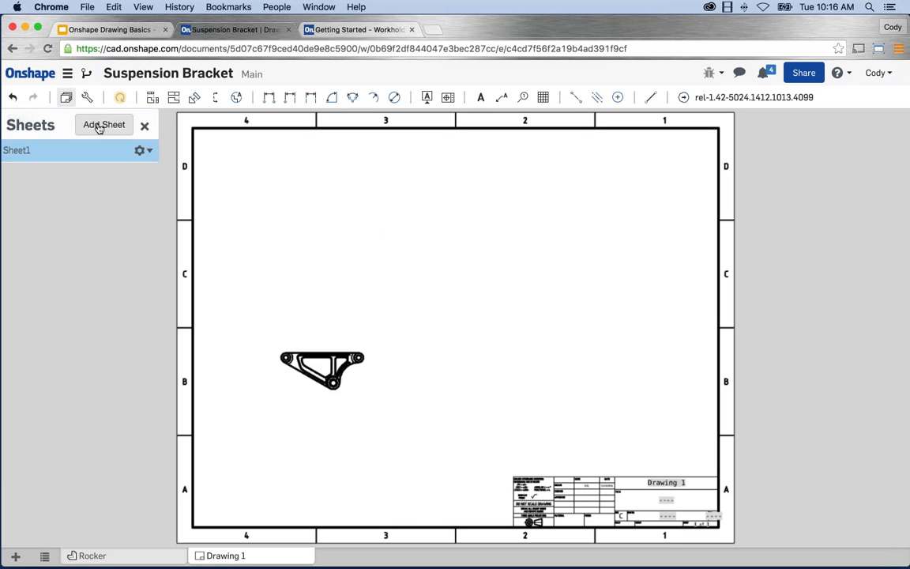
{"action": "left_click", "coordinate": [149, 152]}
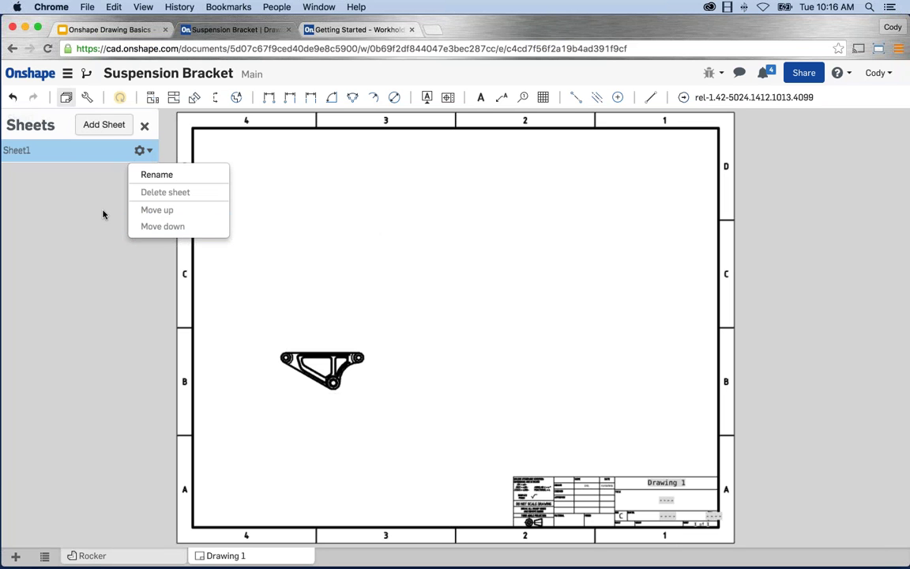
{"action": "left_click", "coordinate": [71, 147]}
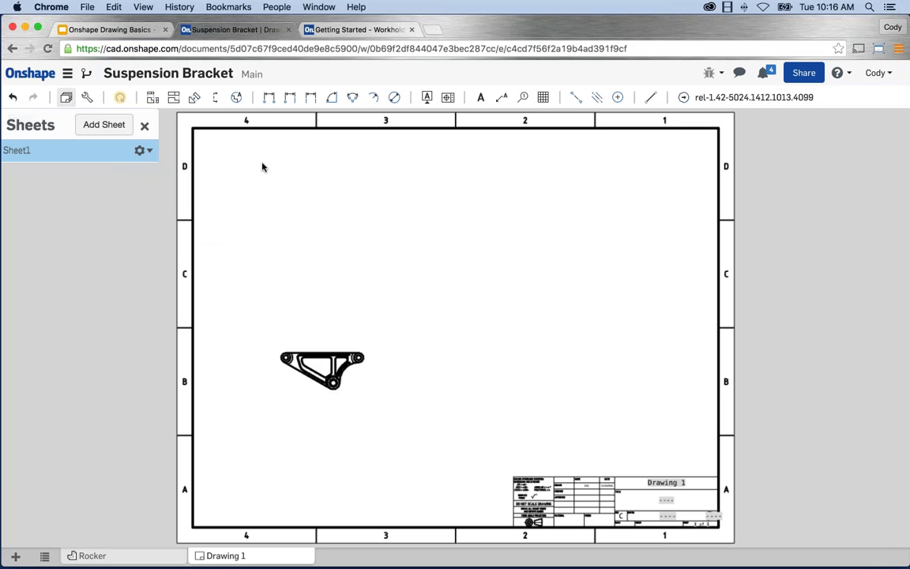
{"action": "left_click", "coordinate": [145, 126]}
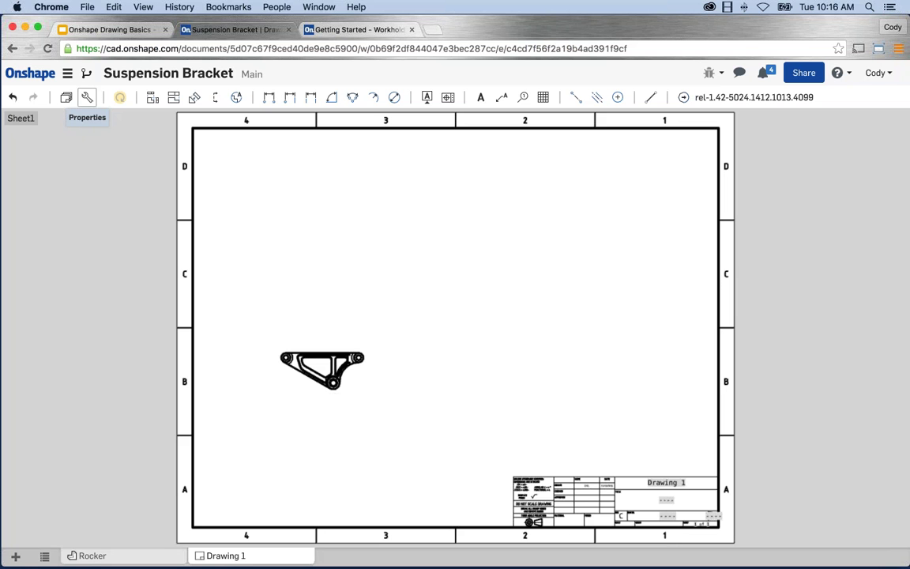
{"action": "left_click", "coordinate": [85, 97]}
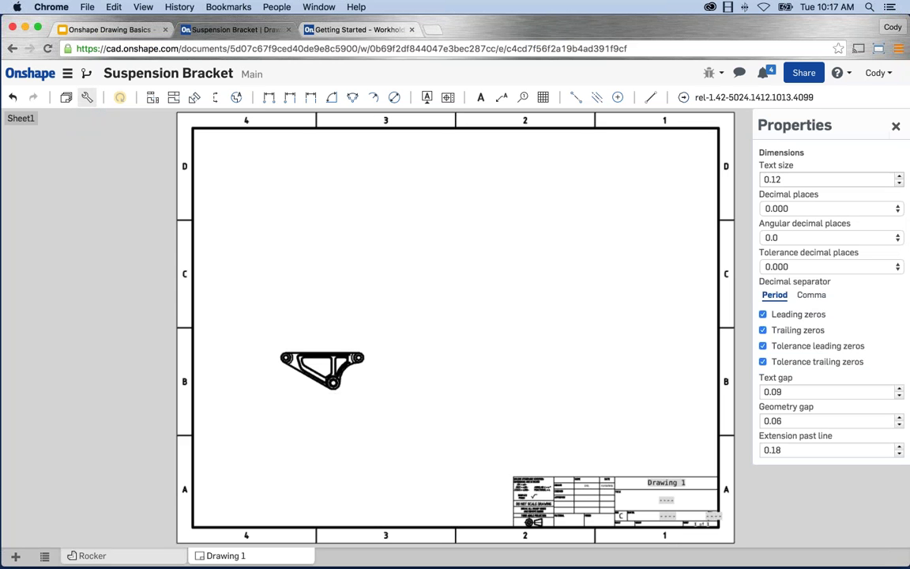
{"action": "left_click", "coordinate": [895, 129]}
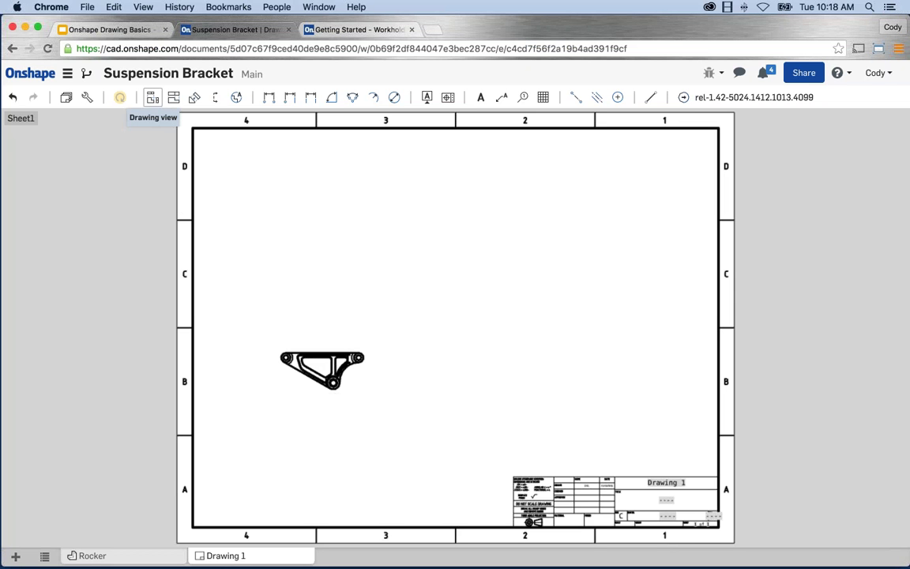
{"action": "left_click", "coordinate": [120, 99]}
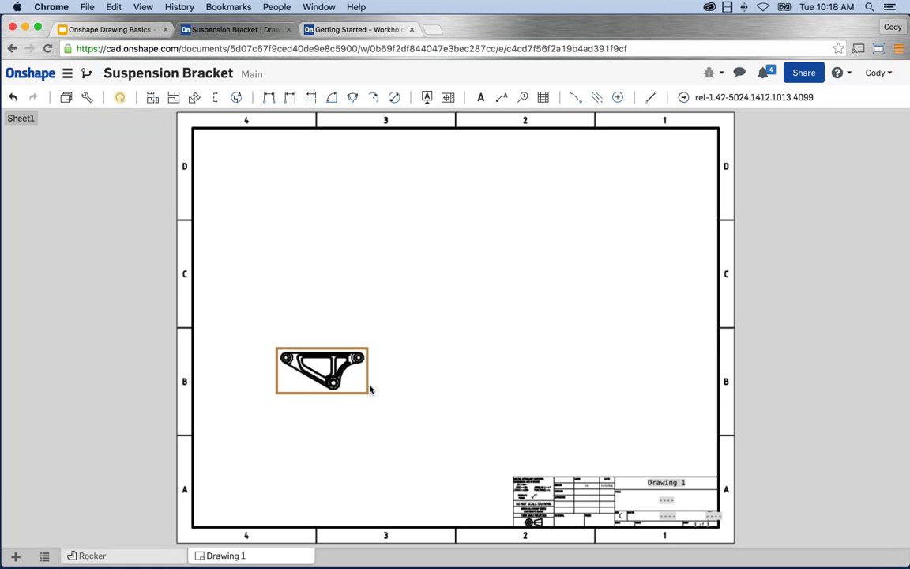
{"action": "left_click", "coordinate": [123, 105]}
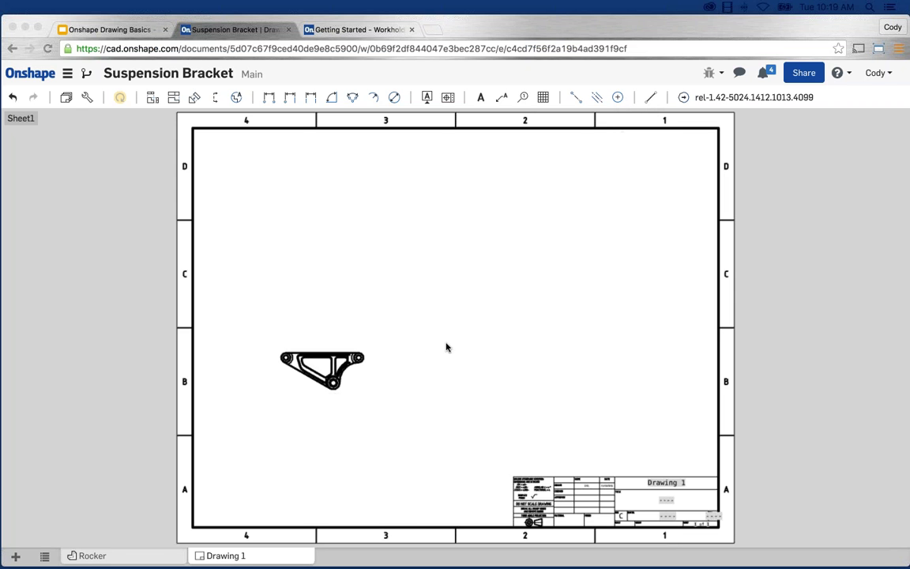
{"action": "left_click", "coordinate": [136, 558]}
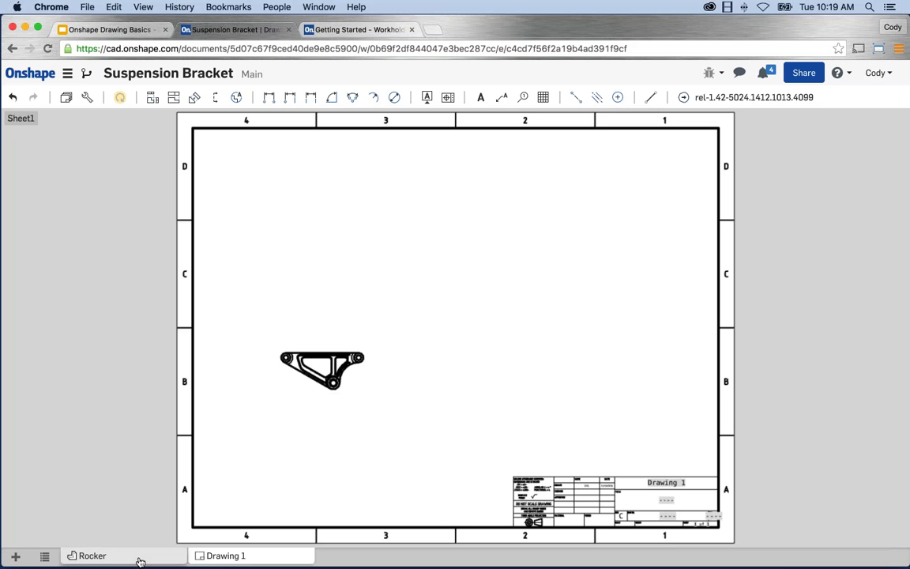
{"action": "left_click", "coordinate": [225, 555]}
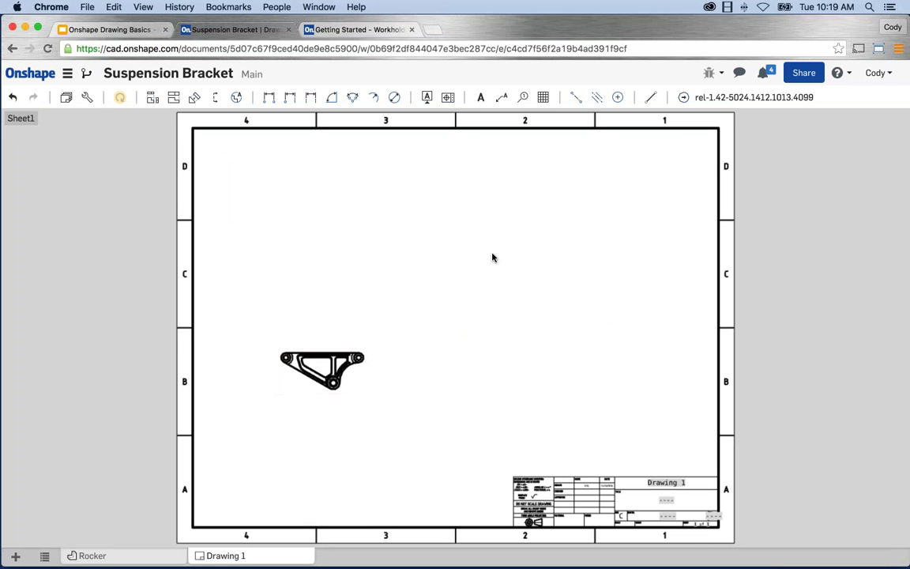
{"action": "left_click", "coordinate": [324, 361]}
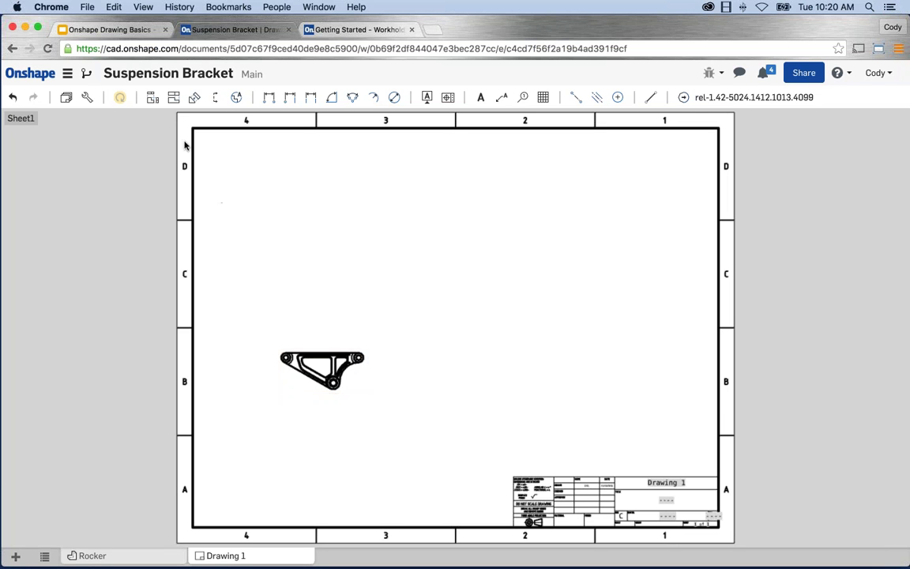
Step: Review the Drawing view options, including the part reference and the available view orientations, and close them without placing a view
{"action": "left_click", "coordinate": [153, 100]}
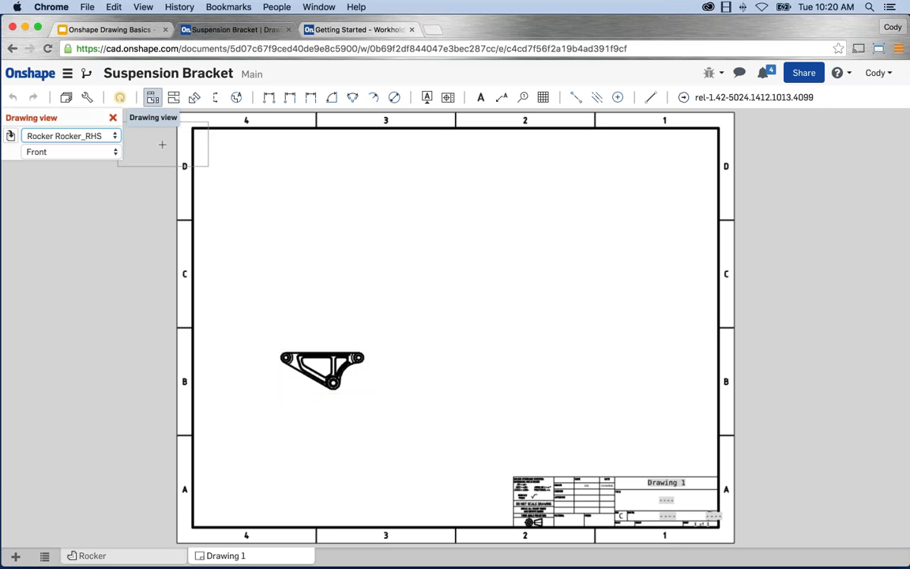
{"action": "left_click", "coordinate": [83, 136]}
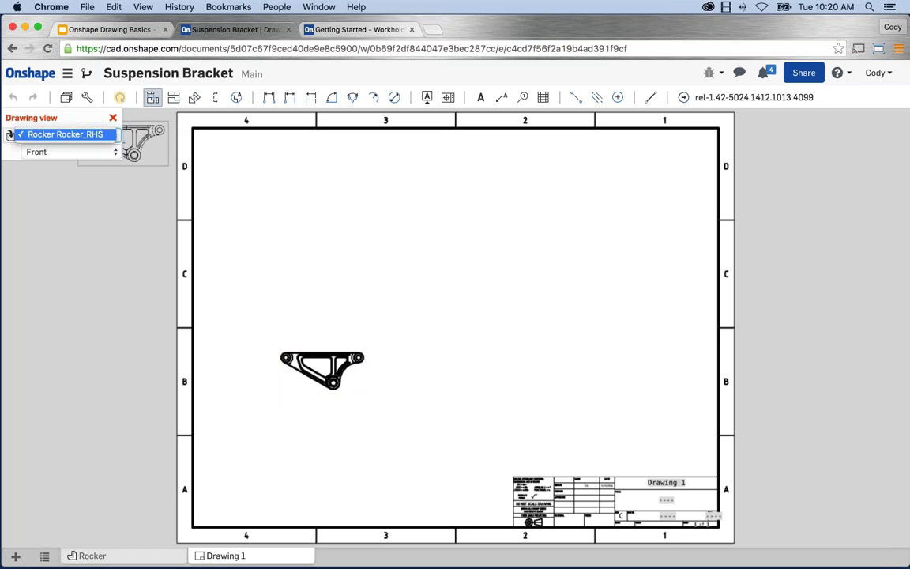
{"action": "left_click", "coordinate": [70, 134]}
{"action": "left_click", "coordinate": [63, 151]}
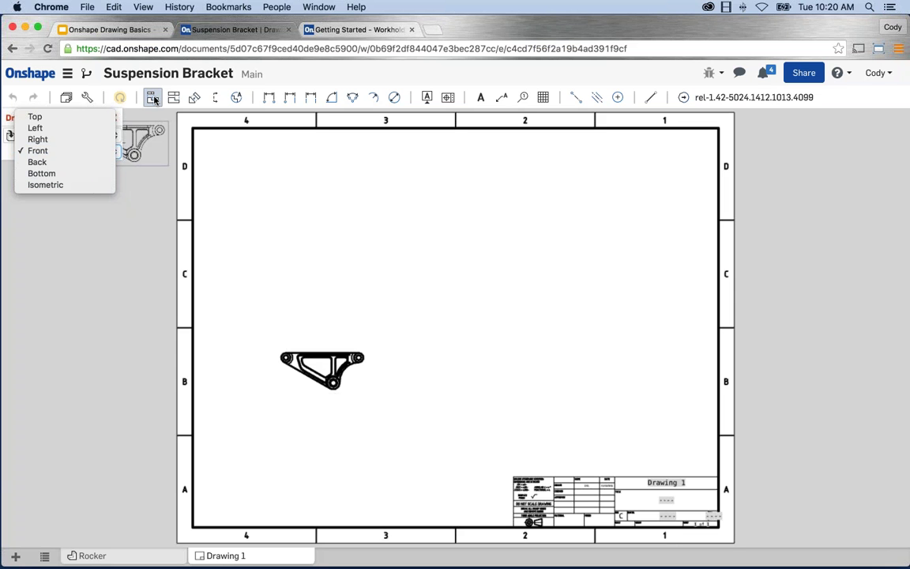
{"action": "left_click", "coordinate": [40, 150]}
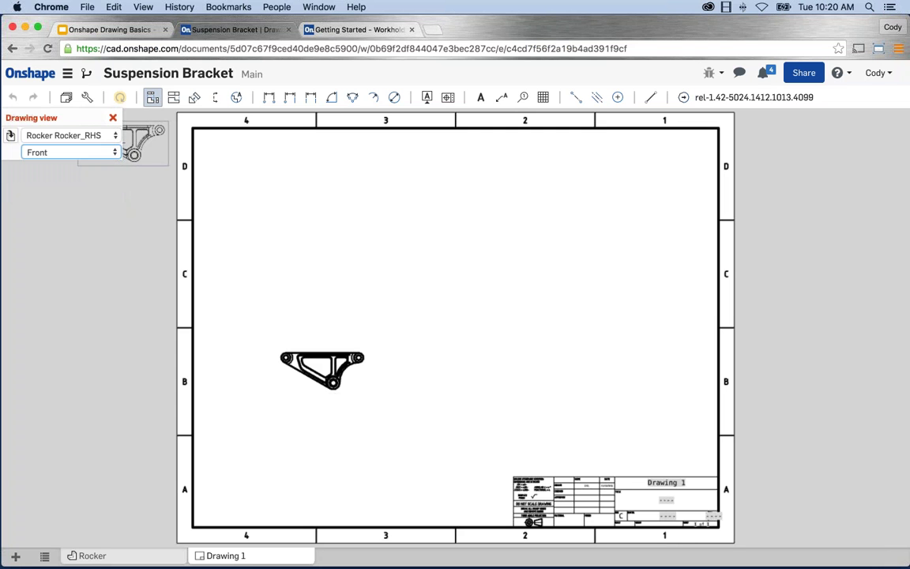
{"action": "left_click", "coordinate": [107, 118]}
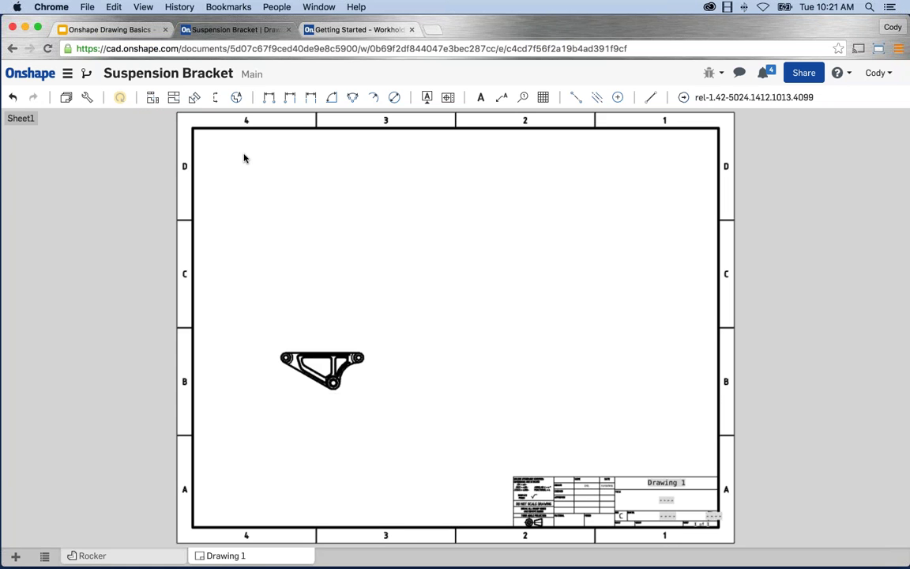
Step: Project a top view from the front view into row D above it, and shift the front view slightly left
{"action": "left_click", "coordinate": [173, 98]}
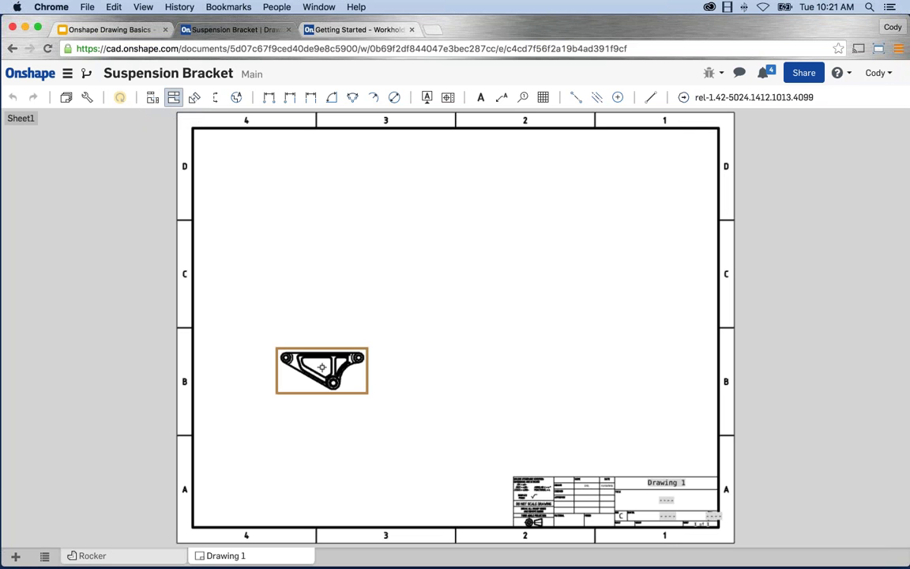
{"action": "left_click", "coordinate": [323, 368]}
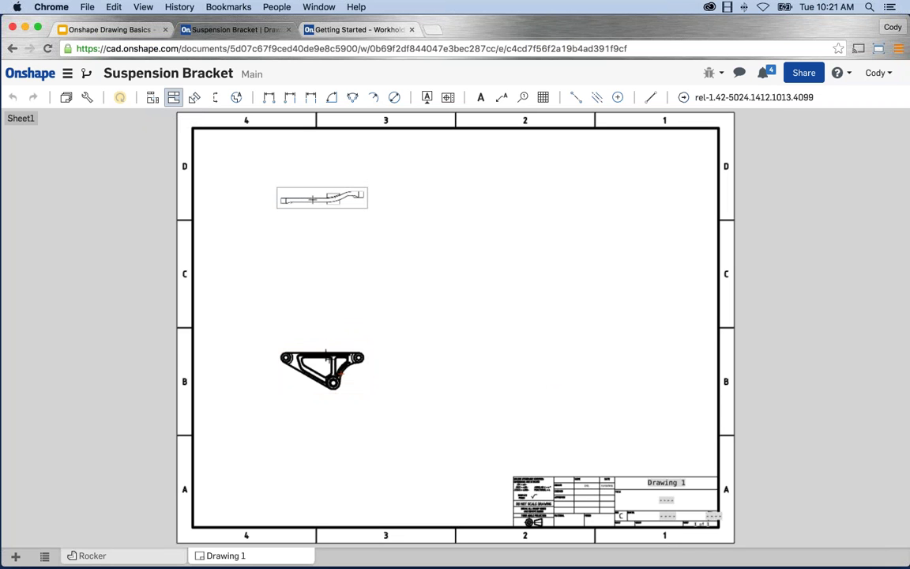
{"action": "left_click", "coordinate": [312, 199]}
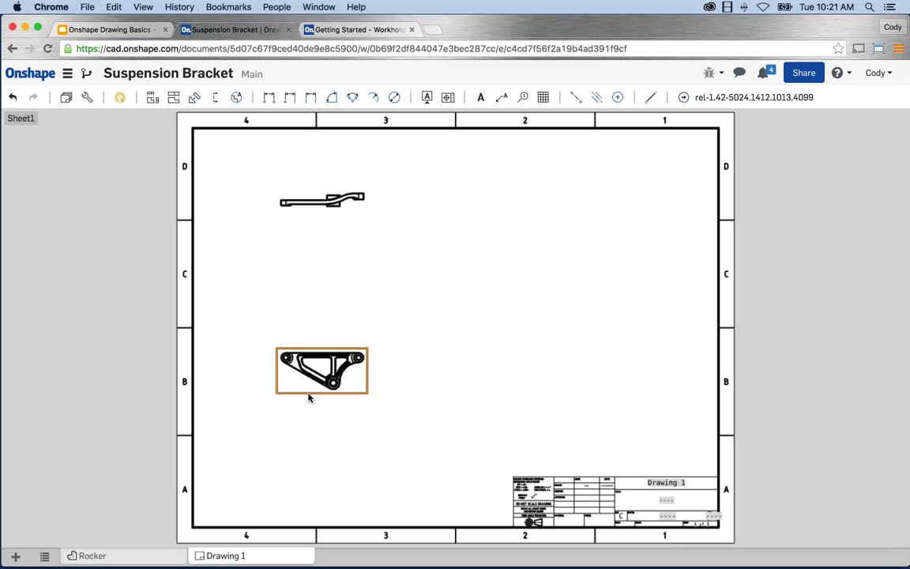
{"action": "left_click_drag", "start_coordinate": [308, 398], "coordinate": [291, 398]}
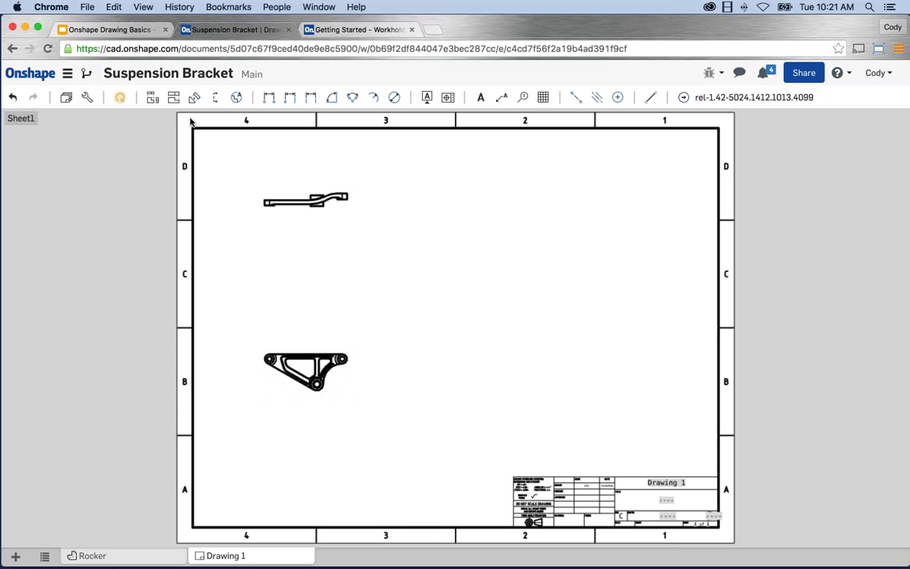
Step: Project a right side view into row B and an isometric view into row D from the front view, both in the sheet's right half
{"action": "left_click", "coordinate": [174, 97]}
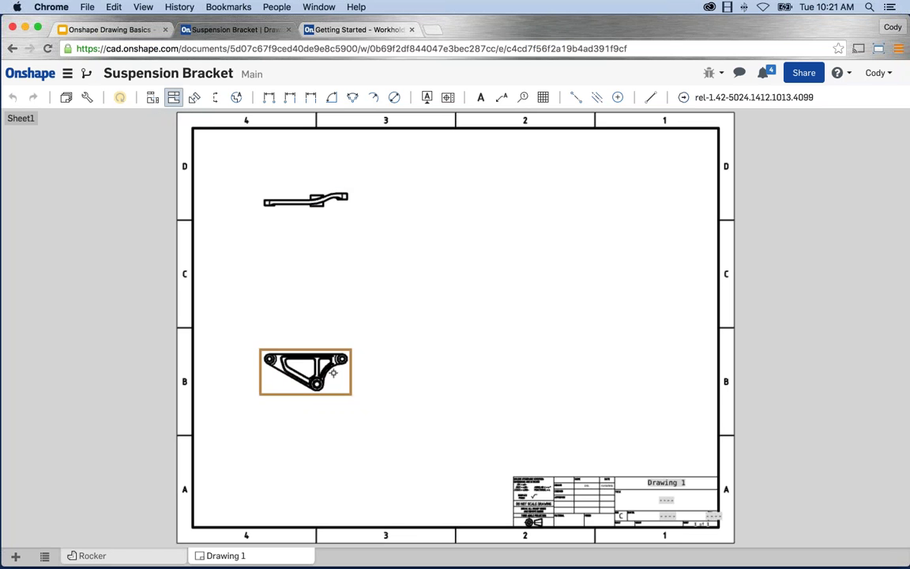
{"action": "left_click", "coordinate": [301, 366]}
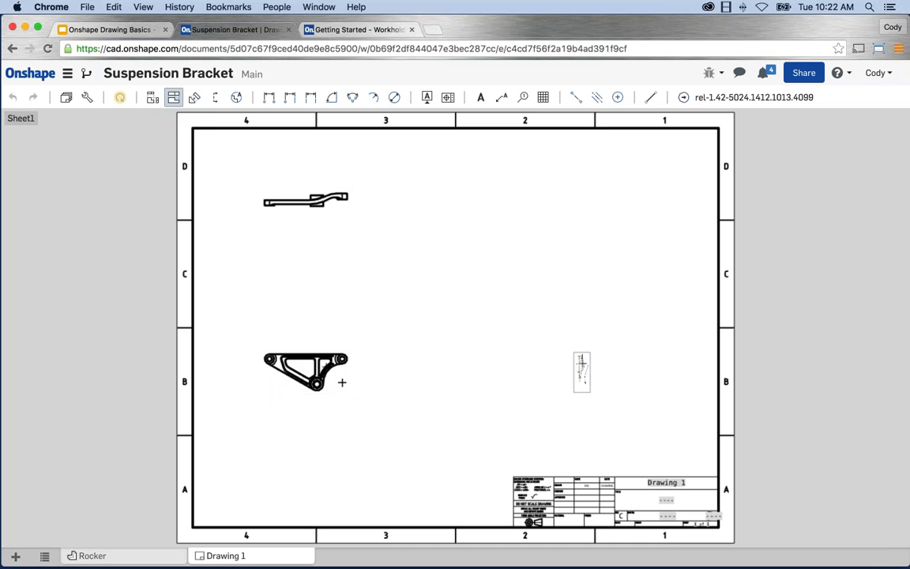
{"action": "left_click", "coordinate": [410, 453]}
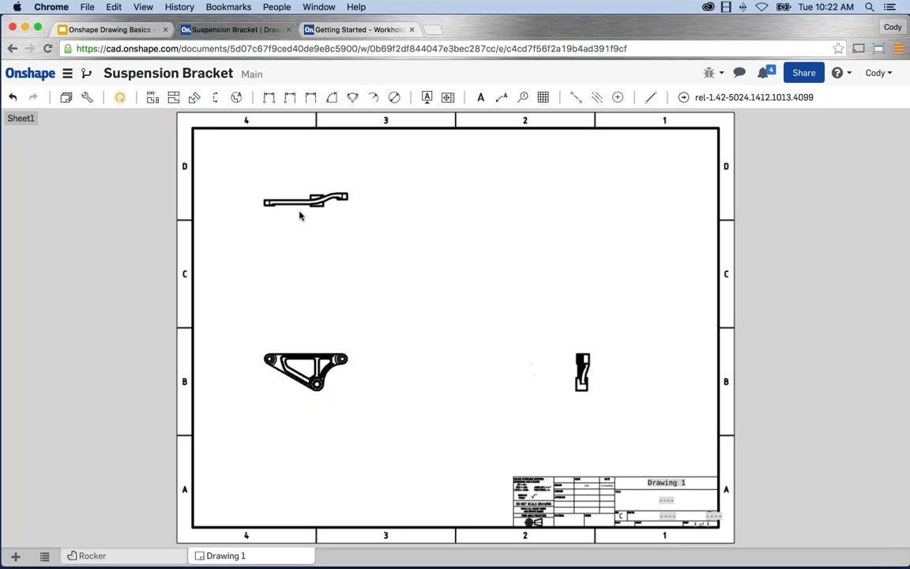
{"action": "left_click", "coordinate": [174, 98]}
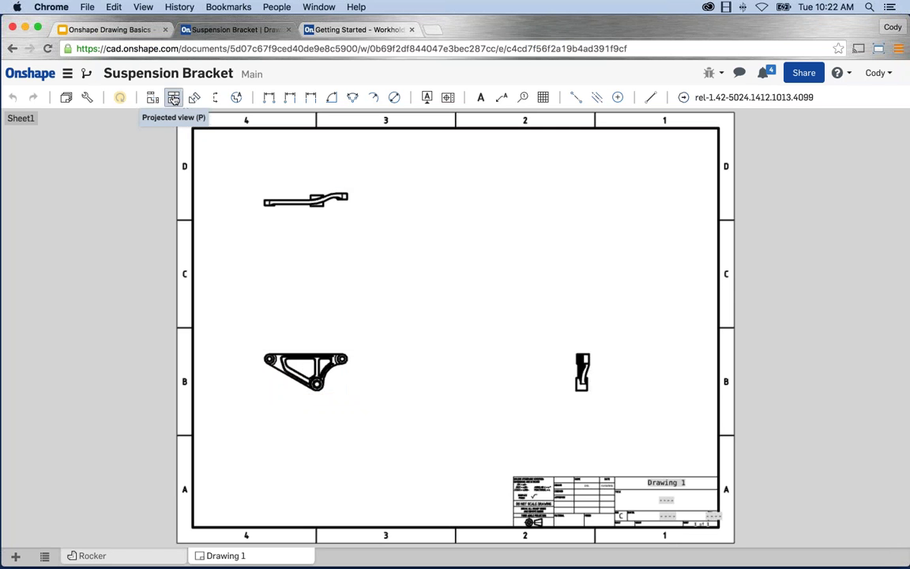
{"action": "left_click", "coordinate": [302, 365]}
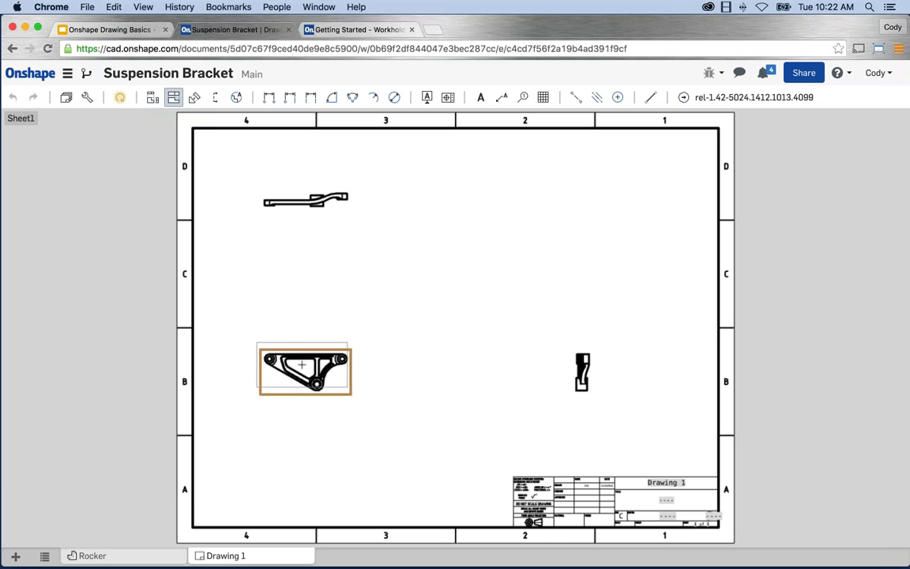
{"action": "left_click", "coordinate": [612, 192]}
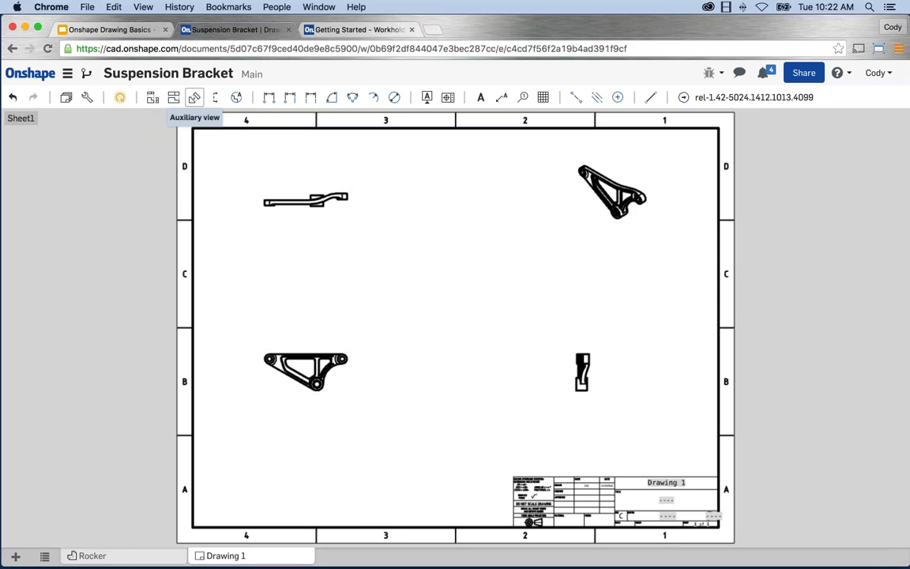
Step: Create an auxiliary view from the sloped inner edge of the front view's large pocket and place it in row C
{"action": "left_click", "coordinate": [293, 348]}
{"action": "scroll", "coordinate": [308, 377], "scroll_direction": "up", "scroll_amount": 4}
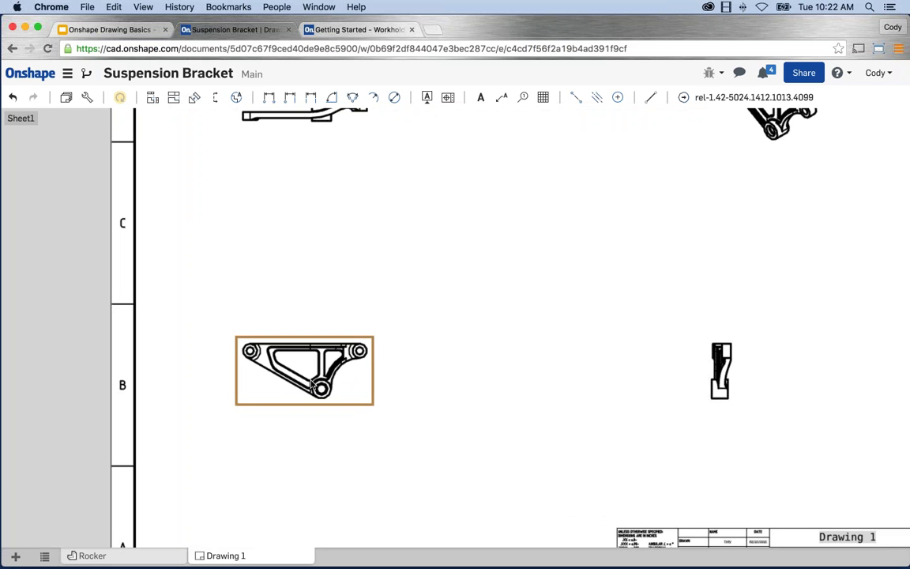
{"action": "scroll", "coordinate": [312, 383], "scroll_direction": "down", "scroll_amount": 6}
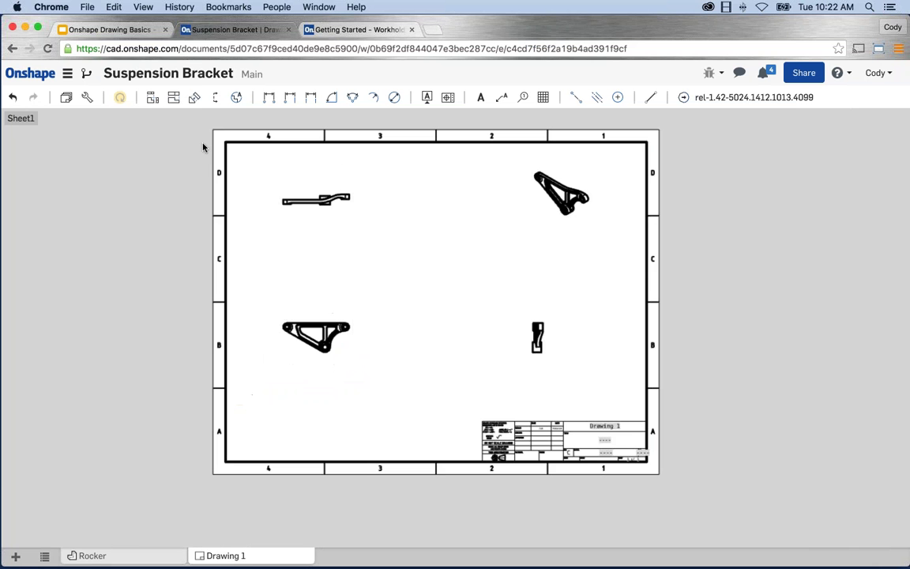
{"action": "left_click", "coordinate": [194, 101]}
{"action": "scroll", "coordinate": [308, 338], "scroll_direction": "up", "scroll_amount": 3}
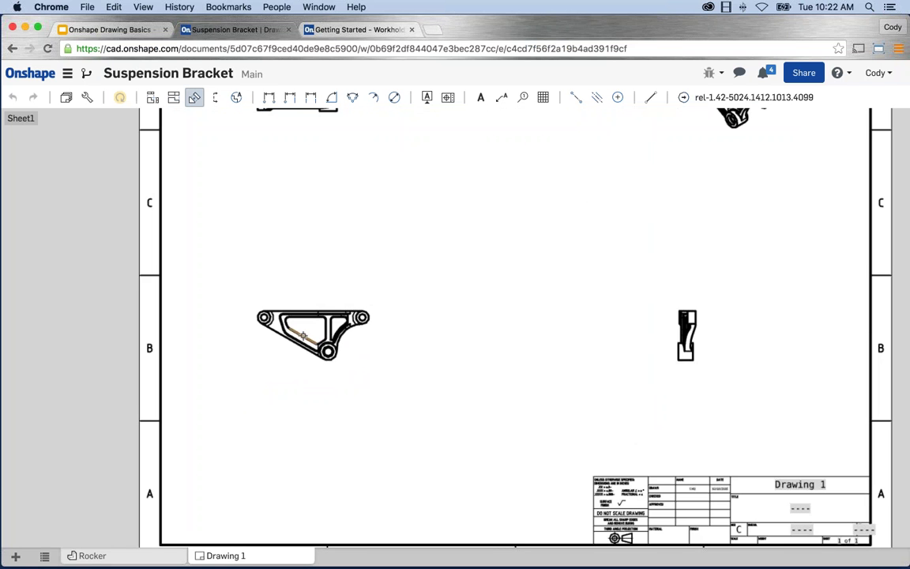
{"action": "left_click", "coordinate": [302, 336]}
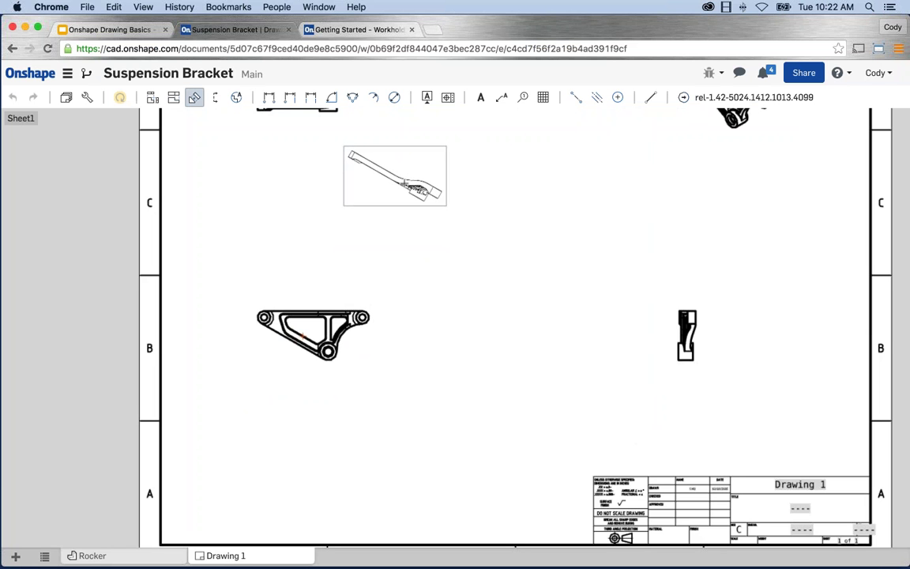
{"action": "left_click", "coordinate": [409, 452]}
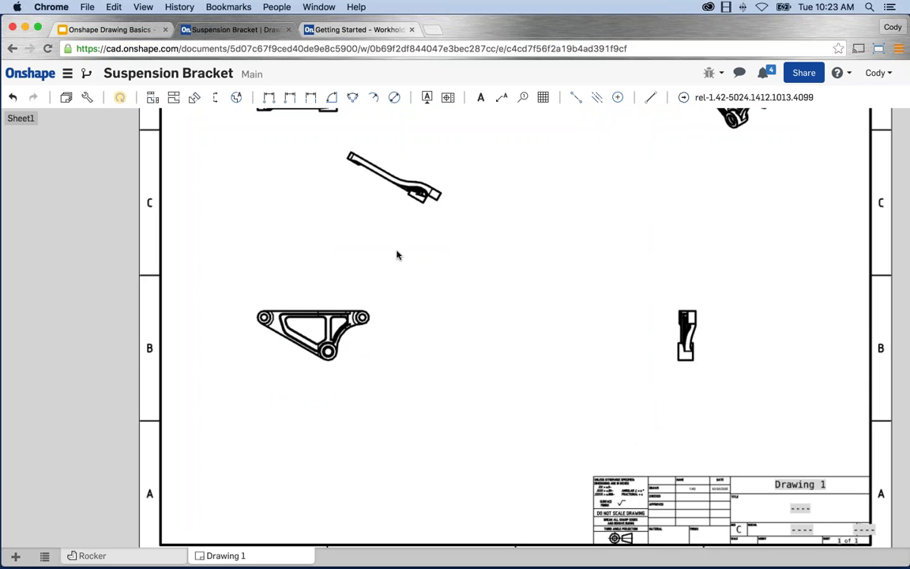
Step: Create vertical section view A through the center of the front view's lowest hole and place it between the front and right side views
{"action": "scroll", "coordinate": [380, 270], "scroll_direction": "down", "scroll_amount": 5}
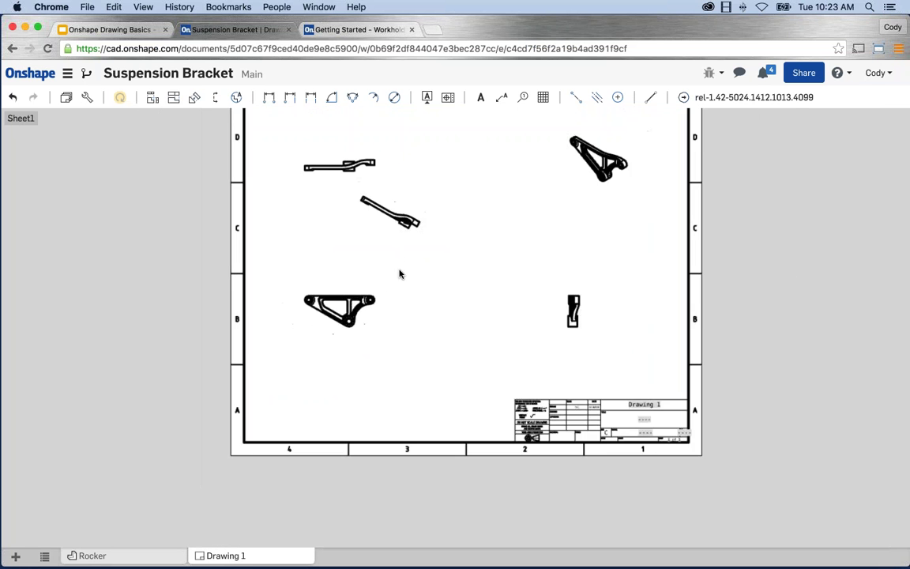
{"action": "middle_click_drag", "start_coordinate": [400, 273], "coordinate": [337, 346]}
{"action": "scroll", "coordinate": [375, 341], "scroll_direction": "up", "scroll_amount": 1}
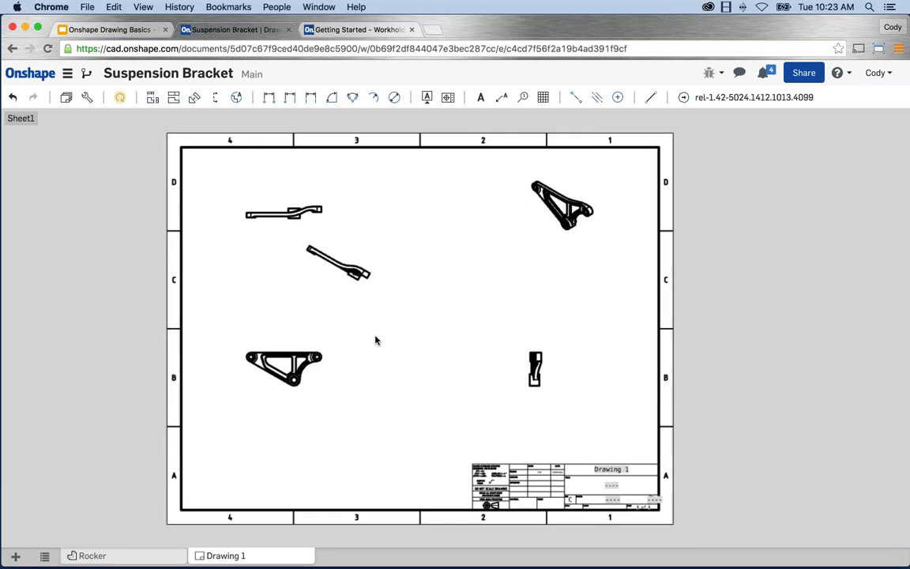
{"action": "scroll", "coordinate": [376, 341], "scroll_direction": "up", "scroll_amount": 2}
{"action": "middle_click_drag", "start_coordinate": [378, 341], "coordinate": [396, 340]}
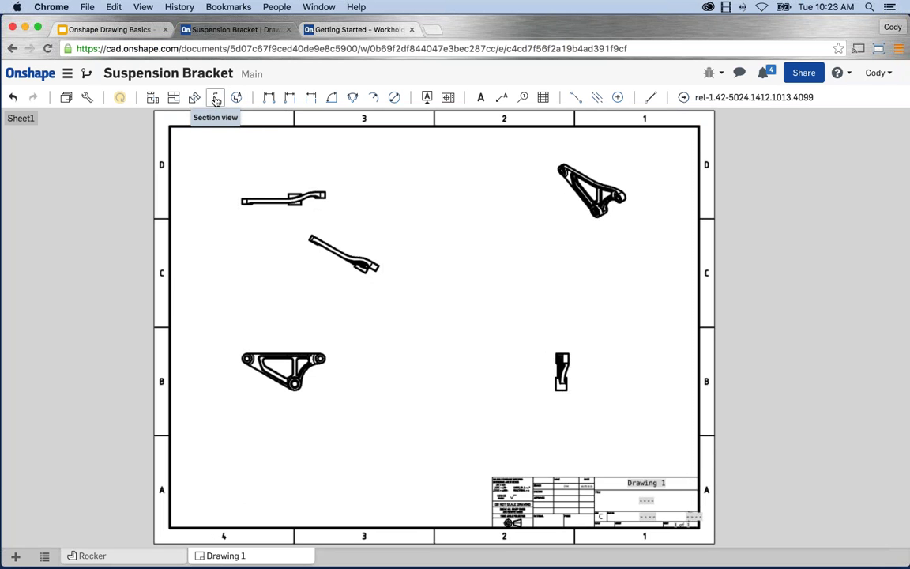
{"action": "left_click", "coordinate": [216, 99]}
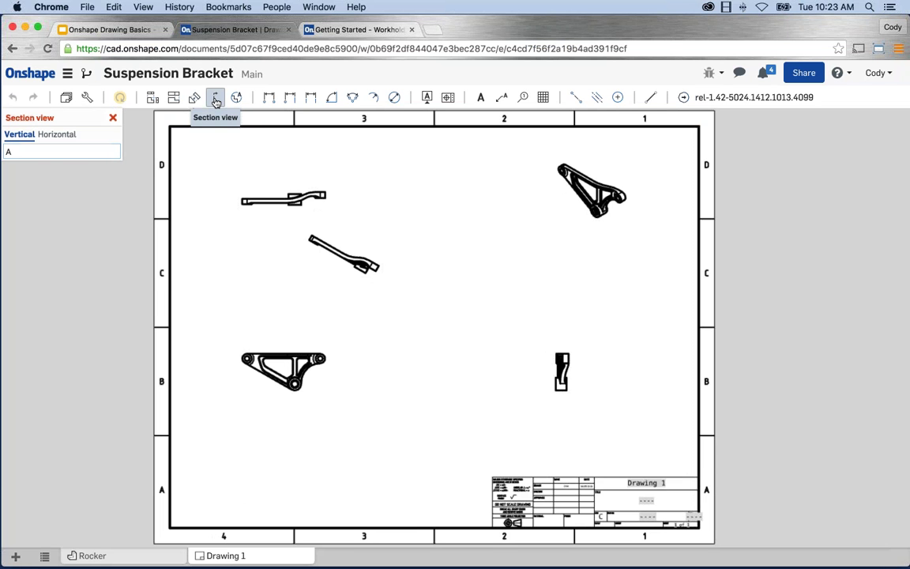
{"action": "left_click", "coordinate": [24, 137]}
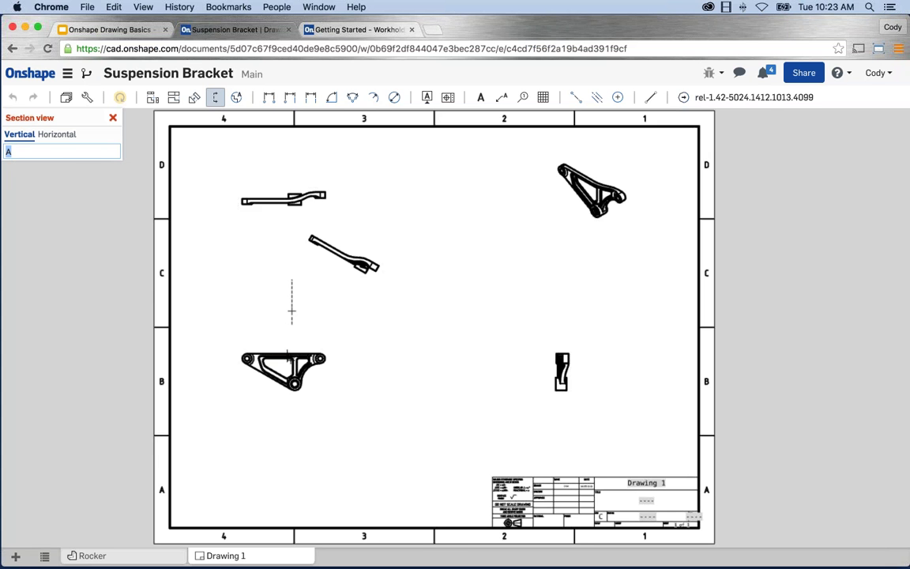
{"action": "scroll", "coordinate": [289, 381], "scroll_direction": "up", "scroll_amount": 3}
{"action": "scroll", "coordinate": [289, 383], "scroll_direction": "up", "scroll_amount": 5}
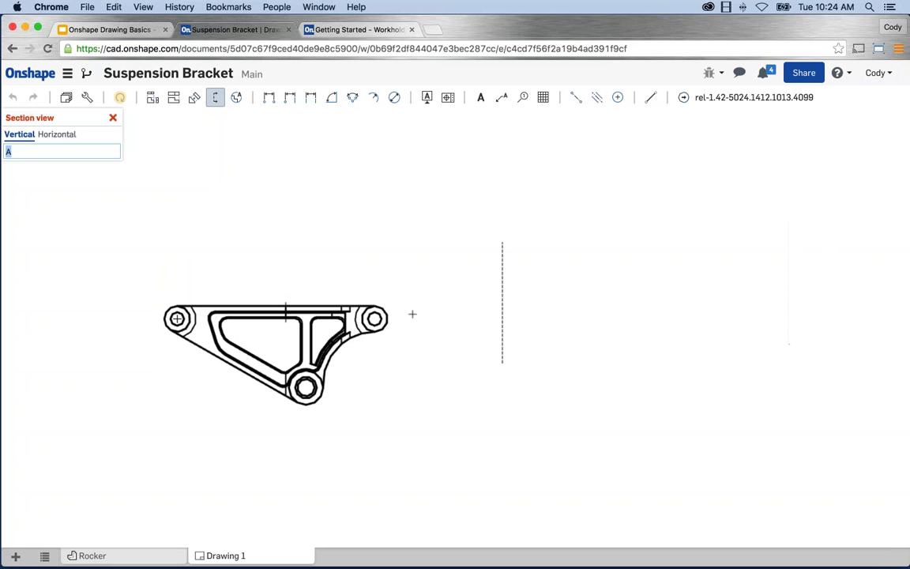
{"action": "left_click", "coordinate": [375, 383]}
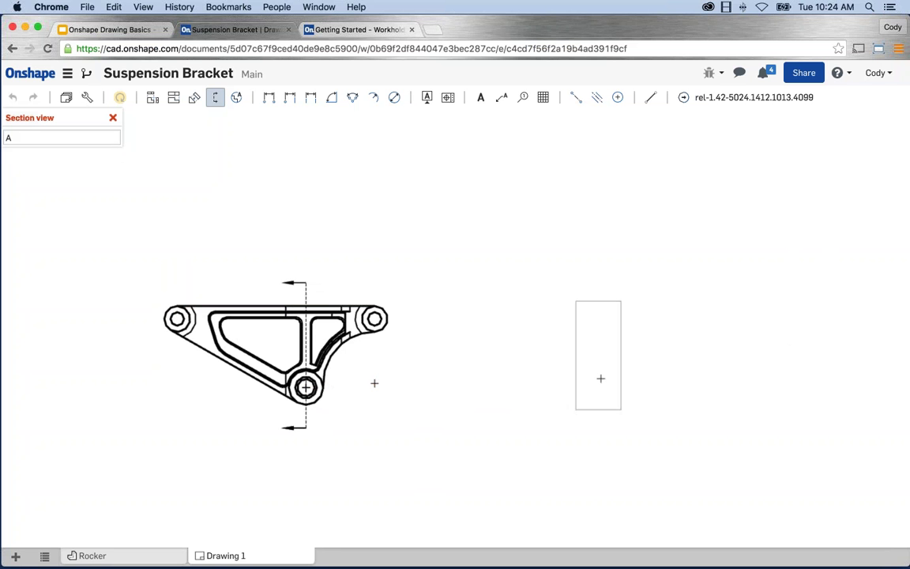
{"action": "left_click", "coordinate": [600, 378]}
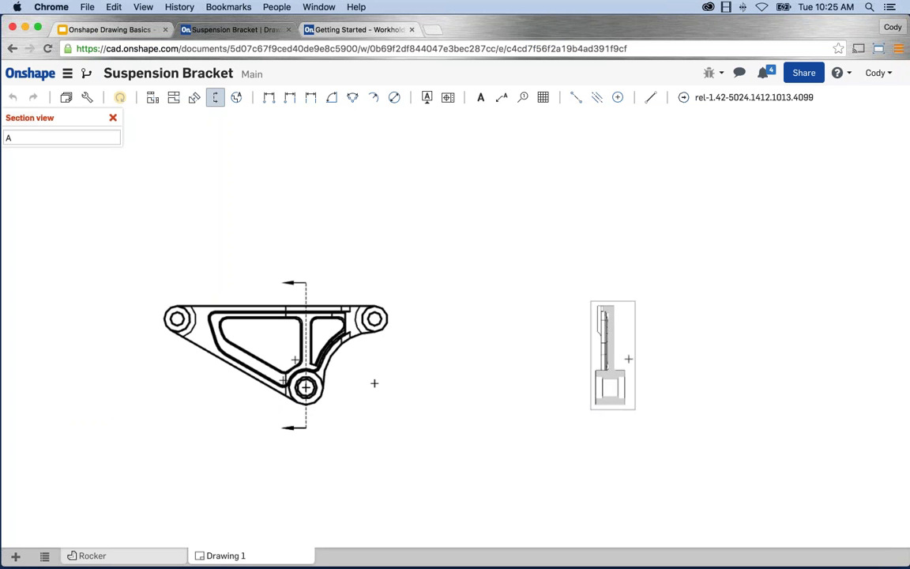
{"action": "left_click", "coordinate": [700, 359]}
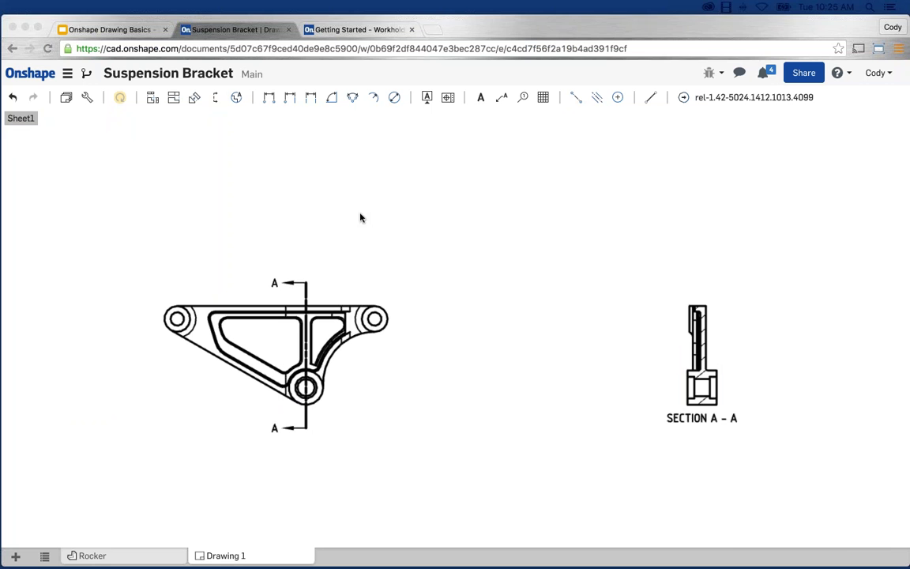
Step: Review the scale options and scale label setting in the top view's properties, keeping the 1:2 scale
{"action": "scroll", "coordinate": [550, 243], "scroll_direction": "up", "scroll_amount": 2}
{"action": "scroll", "coordinate": [467, 297], "scroll_direction": "up", "scroll_amount": 3}
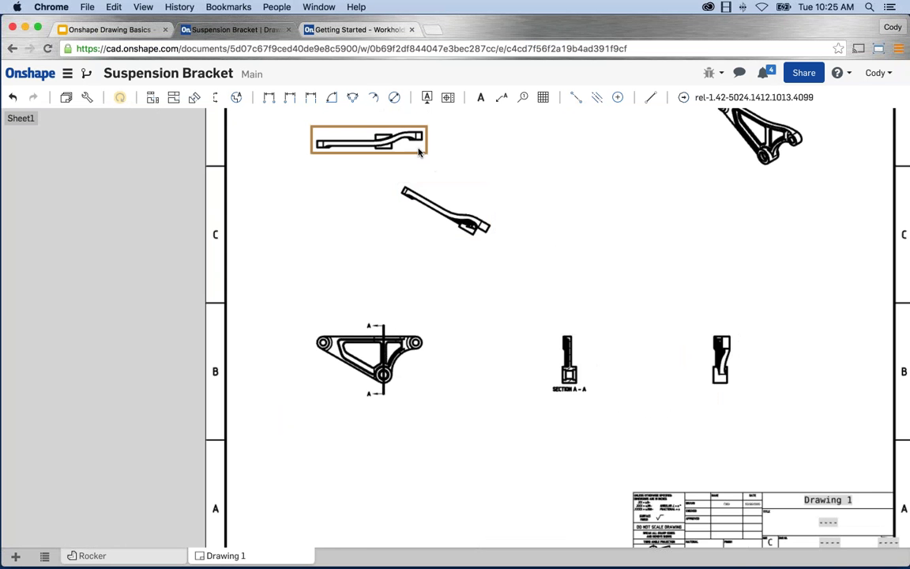
{"action": "right_click", "coordinate": [419, 151]}
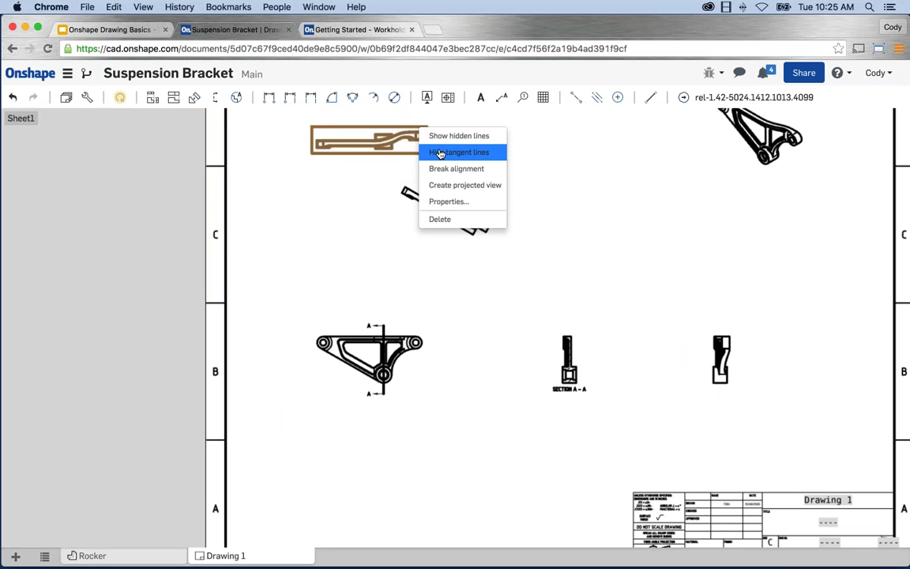
{"action": "left_click", "coordinate": [457, 203]}
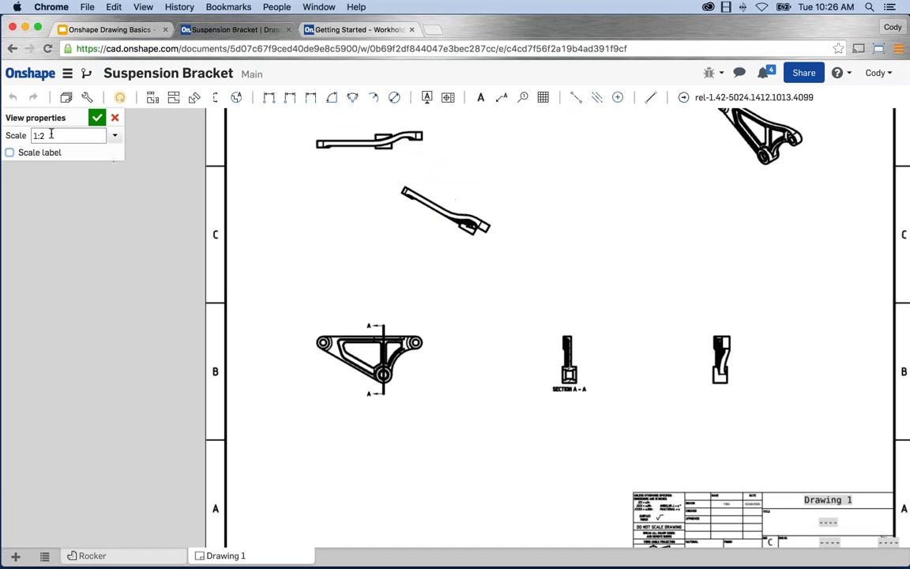
{"action": "left_click", "coordinate": [60, 135]}
{"action": "left_click_drag", "start_coordinate": [59, 135], "coordinate": [30, 161]}
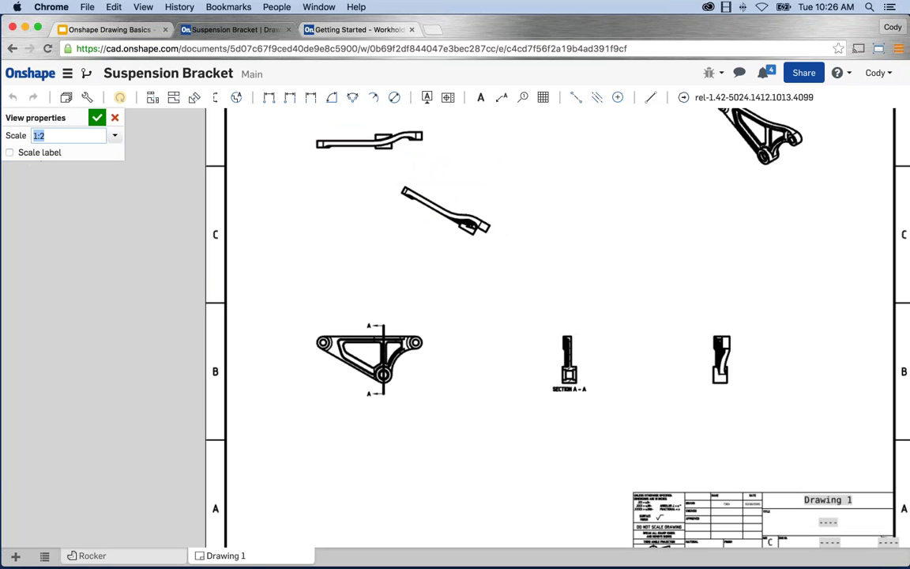
{"action": "left_click", "coordinate": [113, 135]}
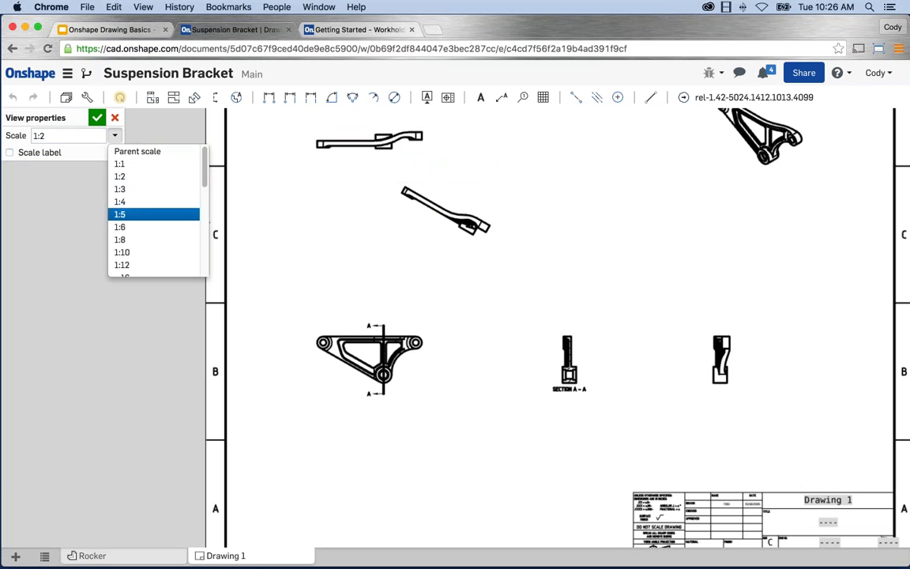
{"action": "scroll", "coordinate": [193, 211], "scroll_direction": "down", "scroll_amount": 5}
{"action": "key", "text": "Home"}
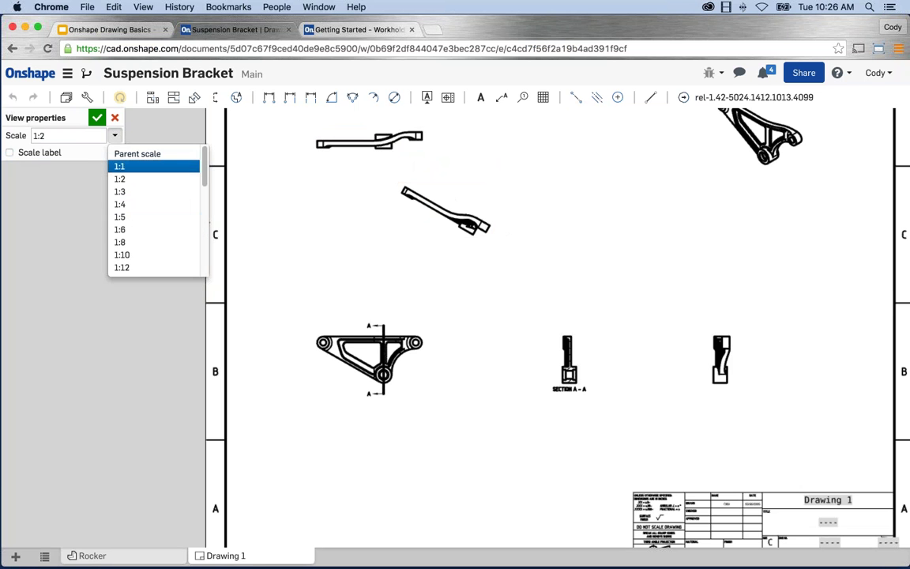
{"action": "left_click", "coordinate": [71, 152]}
{"action": "left_click", "coordinate": [71, 152]}
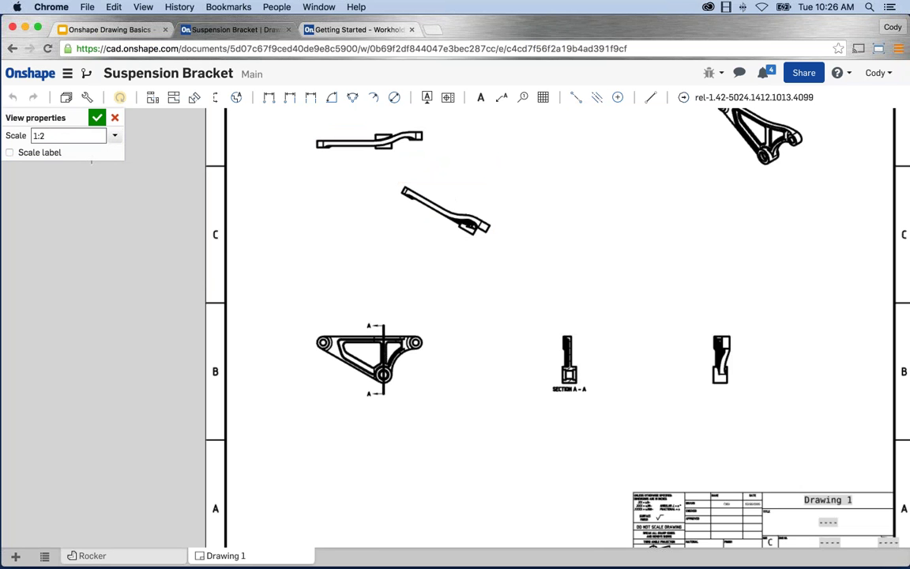
{"action": "left_click", "coordinate": [98, 118]}
{"action": "scroll", "coordinate": [428, 281], "scroll_direction": "down", "scroll_amount": 3}
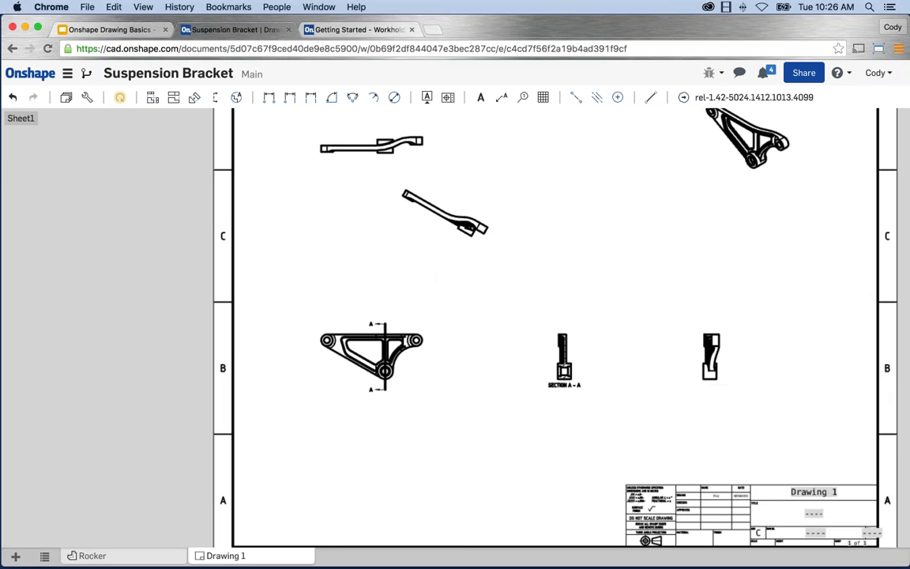
{"action": "mouse_move", "coordinate": [424, 266]}
{"action": "right_mouse_down"}
{"action": "mouse_move", "coordinate": [410, 262]}
{"action": "mouse_move", "coordinate": [366, 301]}
{"action": "right_mouse_up"}
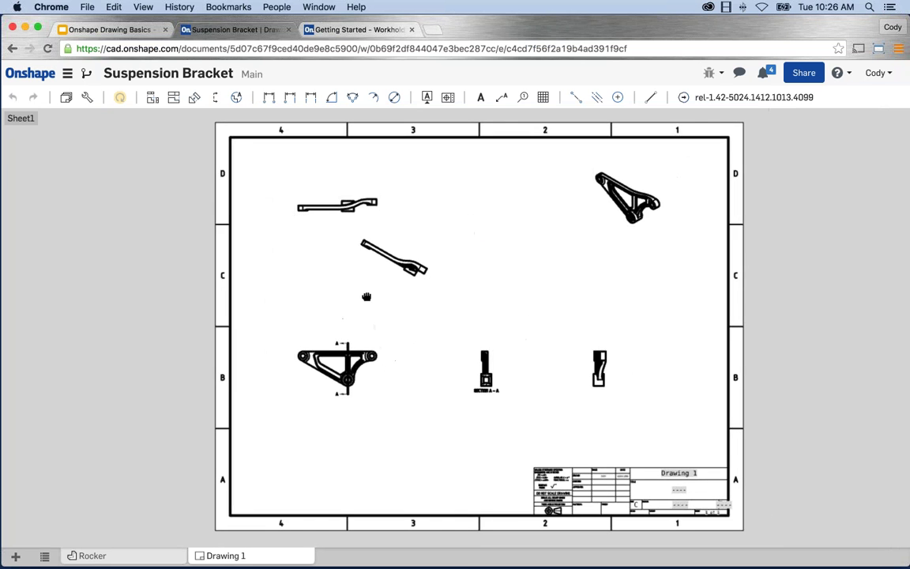
{"action": "scroll", "coordinate": [432, 309], "scroll_direction": "up", "scroll_amount": 1}
{"action": "right_click_drag", "start_coordinate": [432, 309], "coordinate": [425, 311]}
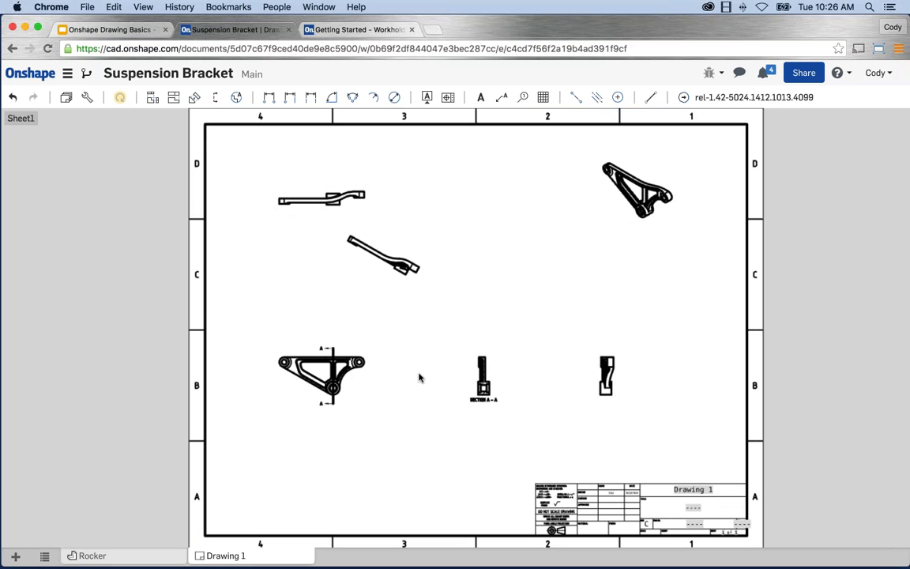
{"action": "right_click", "coordinate": [352, 365]}
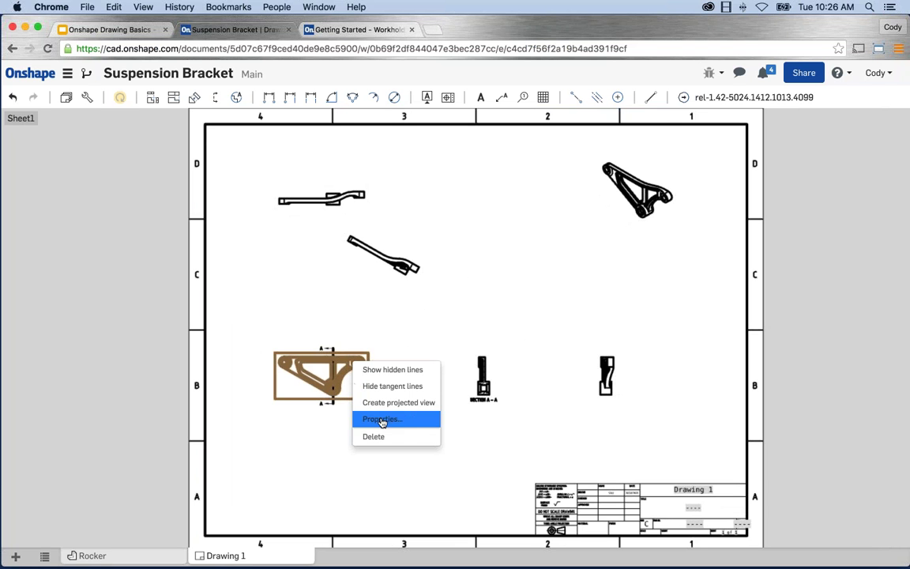
{"action": "left_click", "coordinate": [389, 469]}
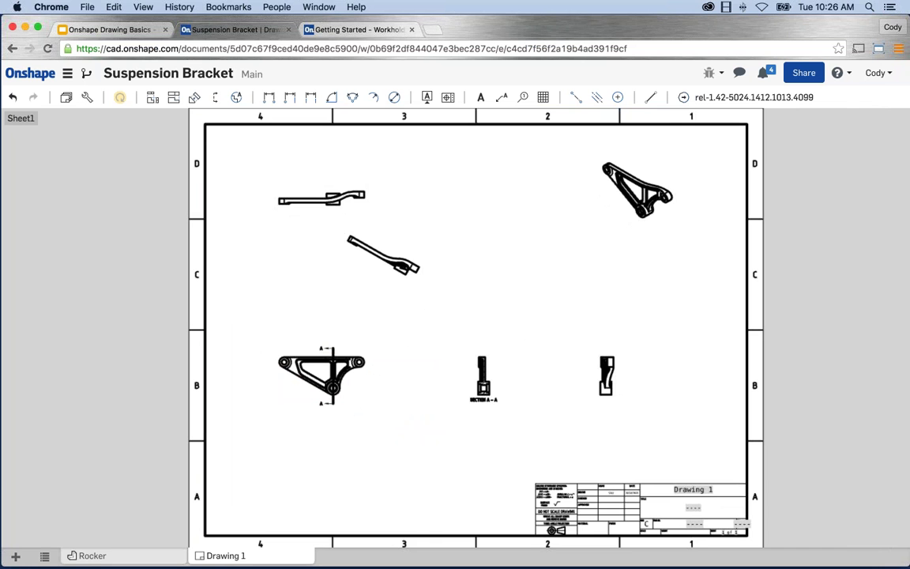
Step: Create detail view B at 1:1 scale around the front view's upper right hole and place it in row C above the right side view
{"action": "scroll", "coordinate": [406, 385], "scroll_direction": "up", "scroll_amount": 3}
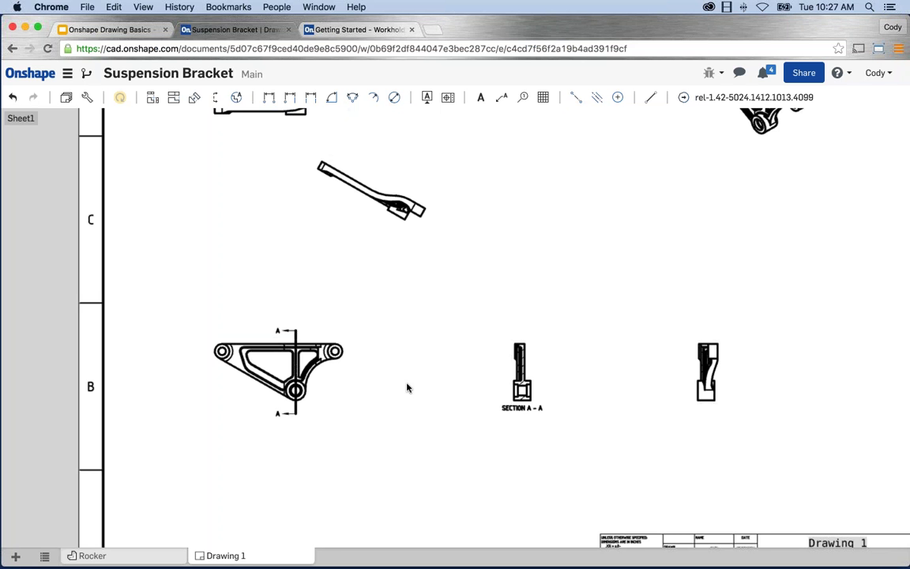
{"action": "scroll", "coordinate": [305, 252], "scroll_direction": "down", "scroll_amount": 2}
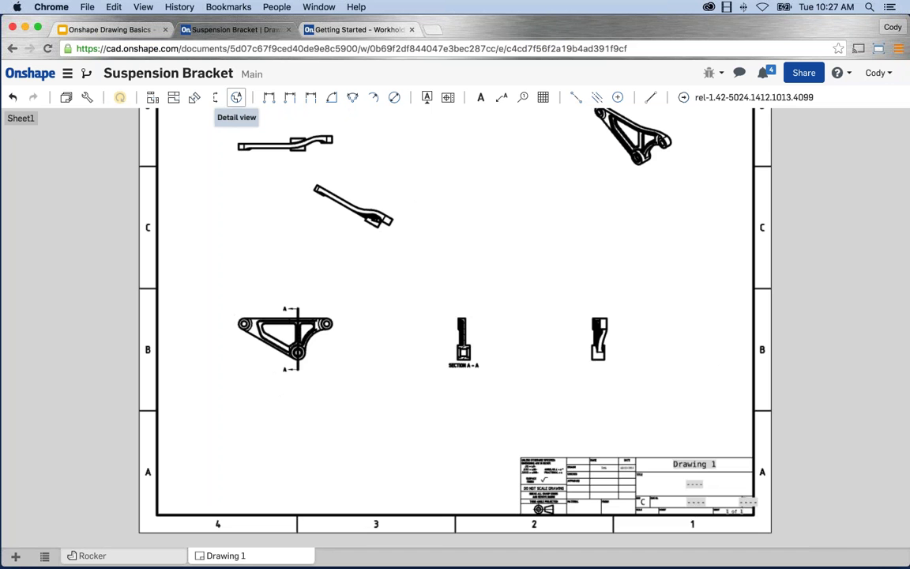
{"action": "left_click", "coordinate": [236, 99]}
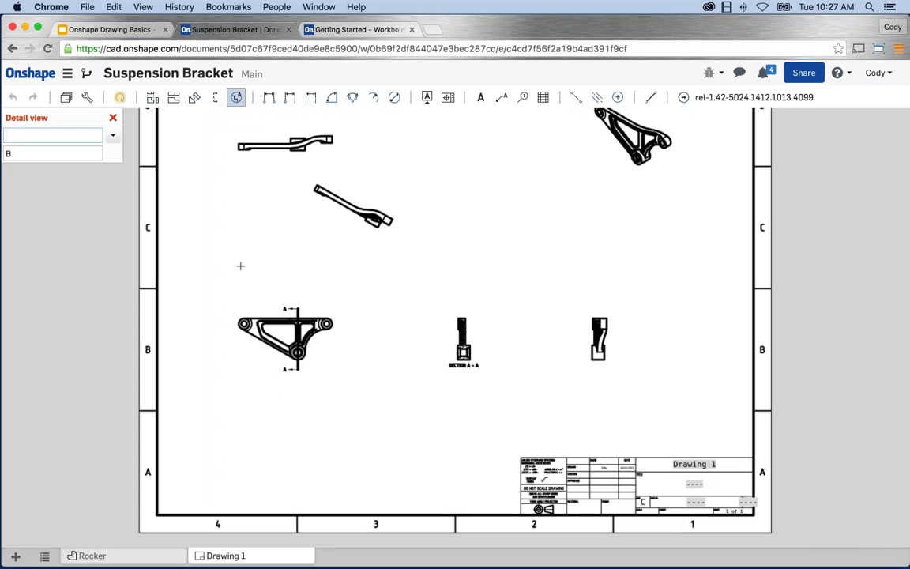
{"action": "scroll", "coordinate": [326, 324], "scroll_direction": "up", "scroll_amount": 1}
{"action": "scroll", "coordinate": [325, 324], "scroll_direction": "up", "scroll_amount": 5}
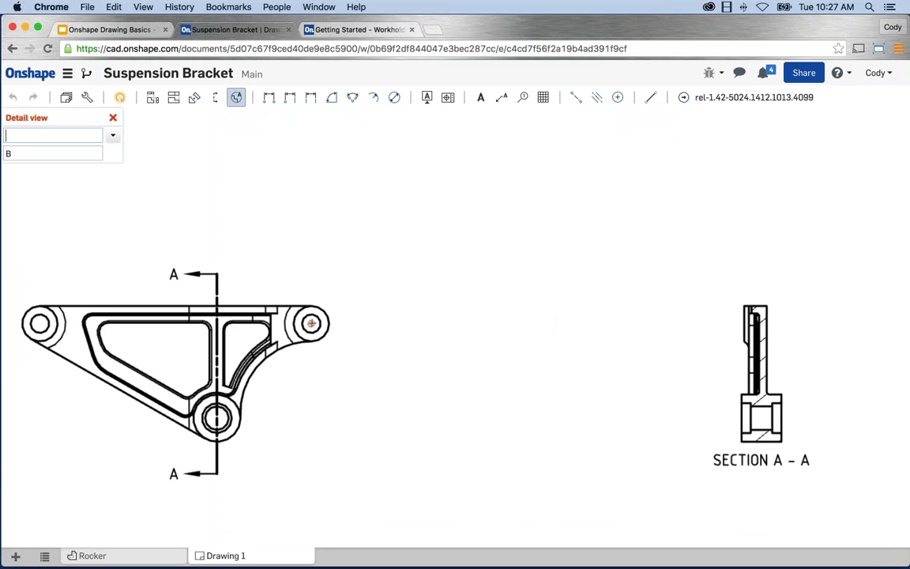
{"action": "left_click", "coordinate": [312, 323]}
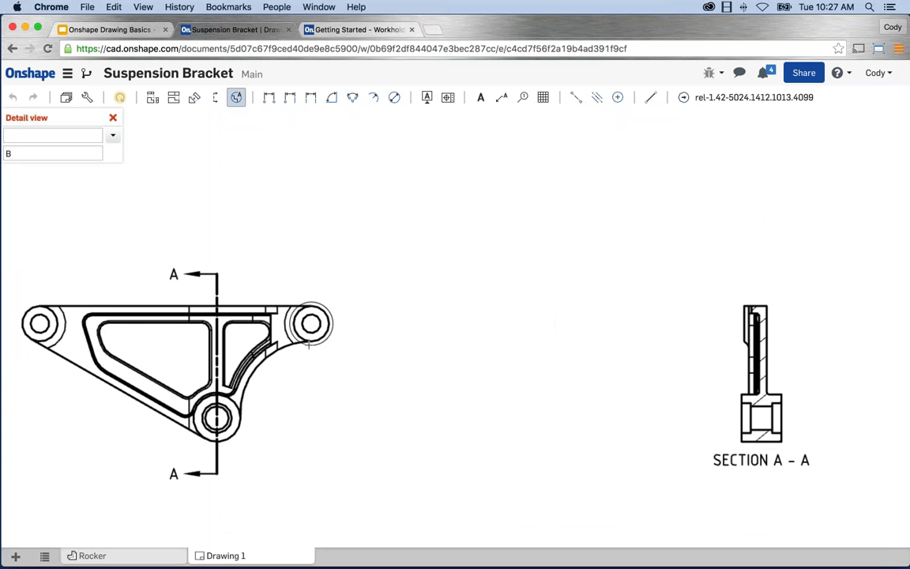
{"action": "left_click", "coordinate": [304, 369]}
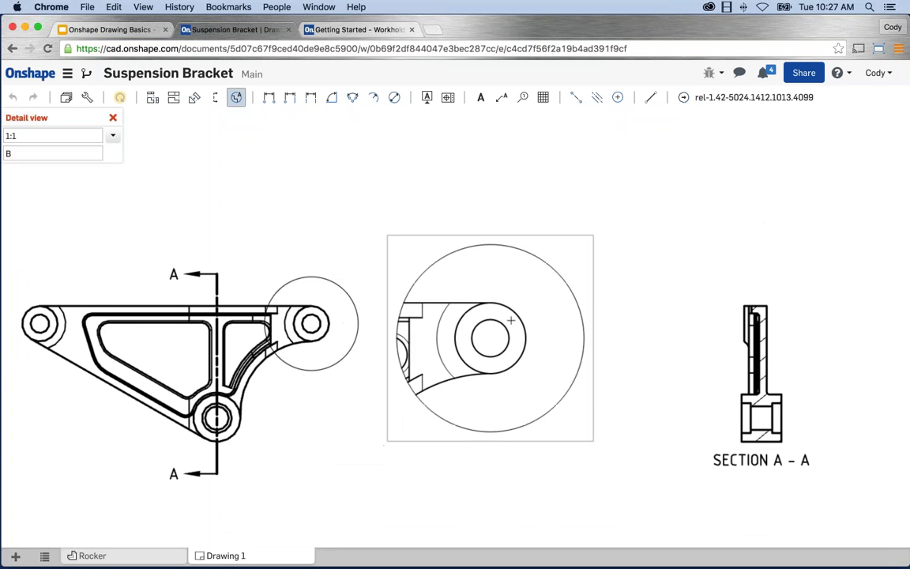
{"action": "scroll", "coordinate": [557, 249], "scroll_direction": "down", "scroll_amount": 5}
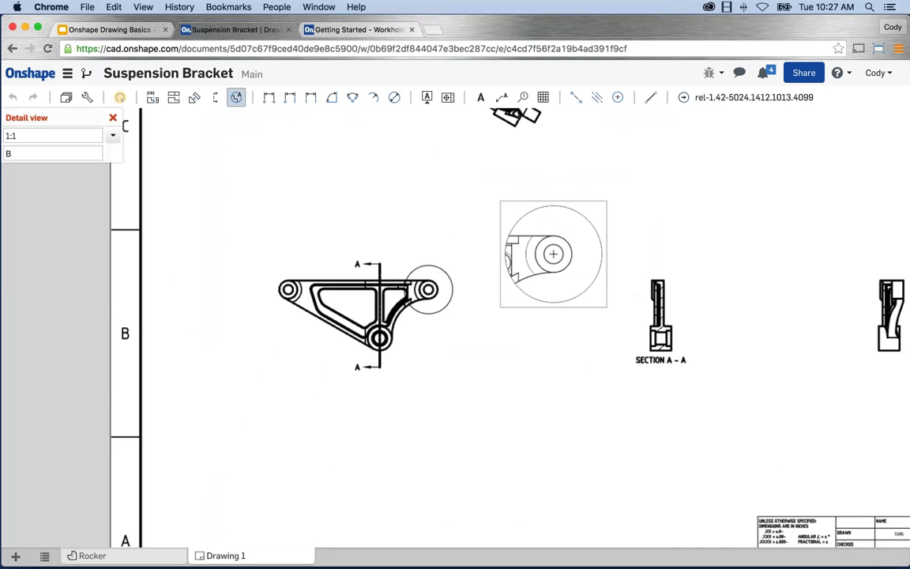
{"action": "mouse_move", "coordinate": [557, 229]}
{"action": "middle_mouse_down"}
{"action": "mouse_move", "coordinate": [529, 256]}
{"action": "mouse_move", "coordinate": [325, 335]}
{"action": "middle_mouse_up"}
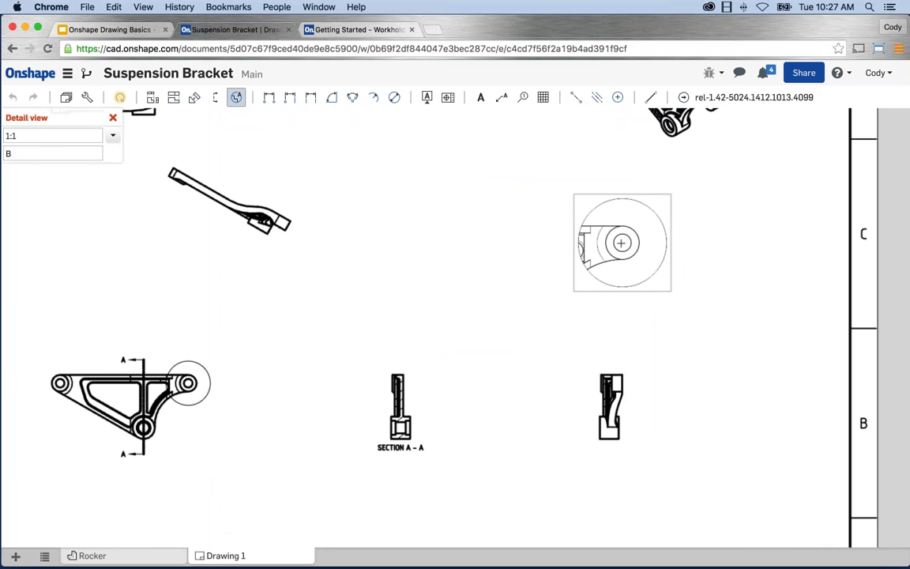
{"action": "left_click", "coordinate": [622, 242]}
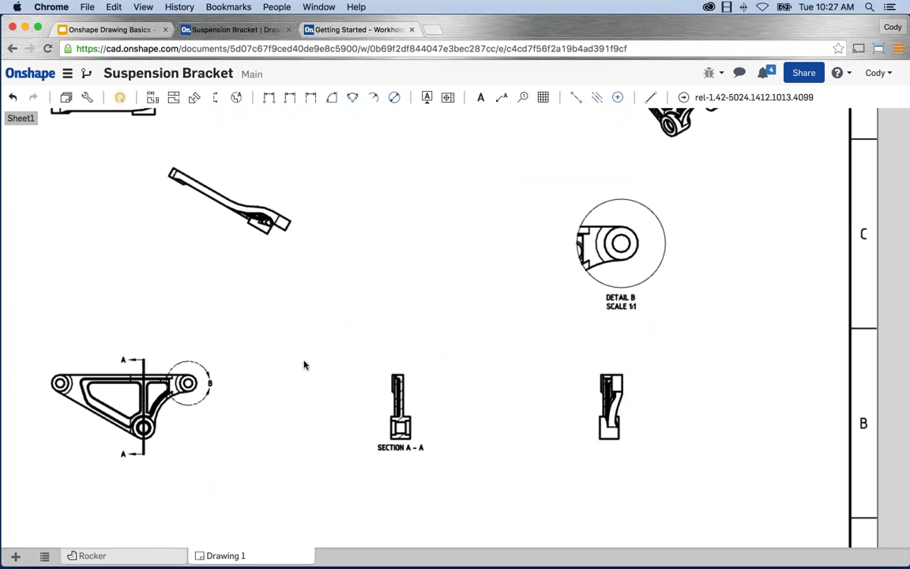
Step: Shift detail B's boundary circle on the front view slightly left to take in more of the small pocket
{"action": "scroll", "coordinate": [206, 406], "scroll_direction": "up", "scroll_amount": 2}
{"action": "left_click", "coordinate": [199, 404]}
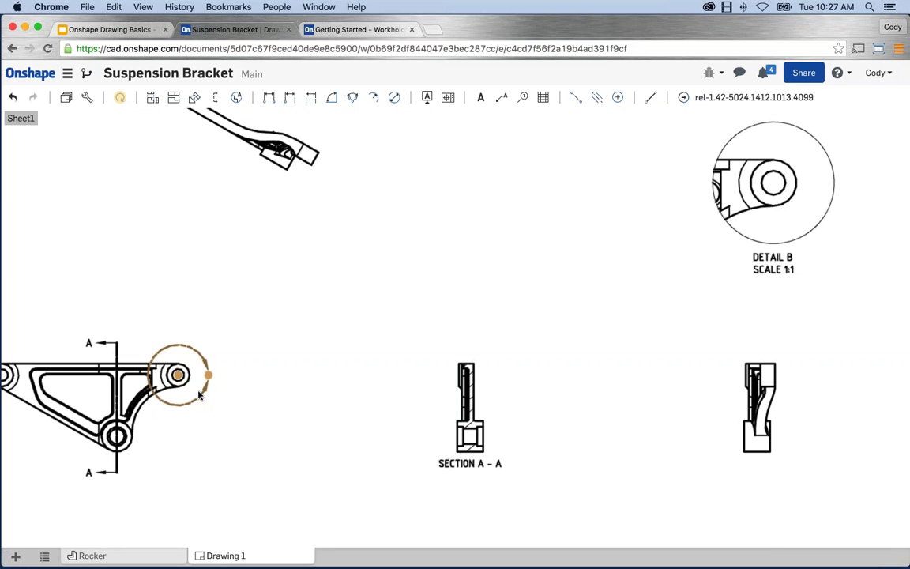
{"action": "mouse_move", "coordinate": [208, 375]}
{"action": "left_mouse_down"}
{"action": "mouse_move", "coordinate": [222, 380]}
{"action": "mouse_move", "coordinate": [208, 388]}
{"action": "left_mouse_up"}
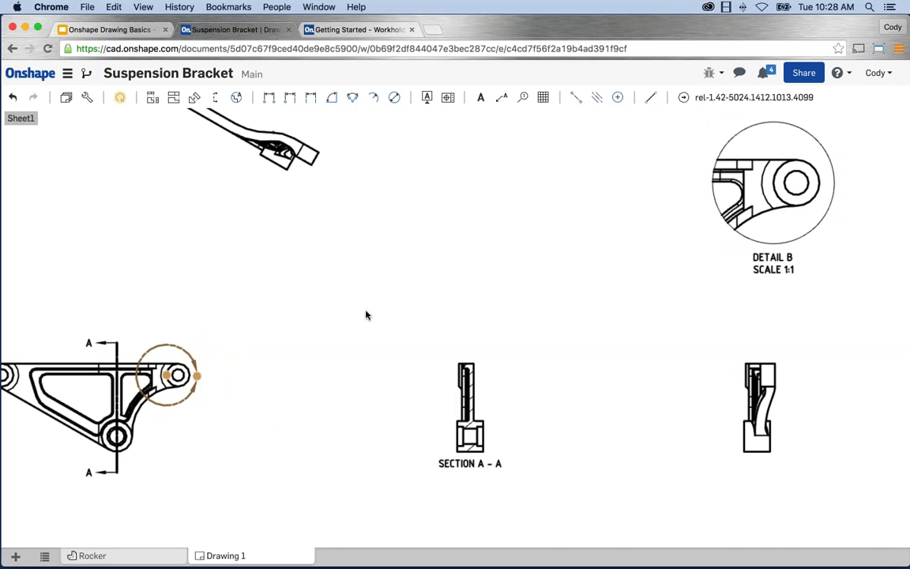
{"action": "scroll", "coordinate": [366, 315], "scroll_direction": "down", "scroll_amount": 5}
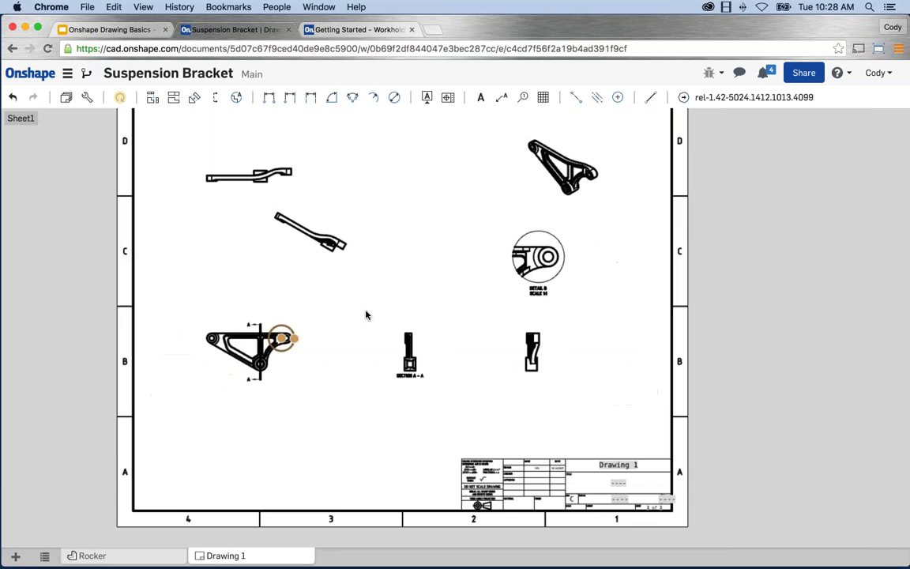
{"action": "scroll", "coordinate": [365, 315], "scroll_direction": "down", "scroll_amount": 2}
{"action": "scroll", "coordinate": [347, 305], "scroll_direction": "up", "scroll_amount": 1}
{"action": "scroll", "coordinate": [386, 291], "scroll_direction": "up", "scroll_amount": 1}
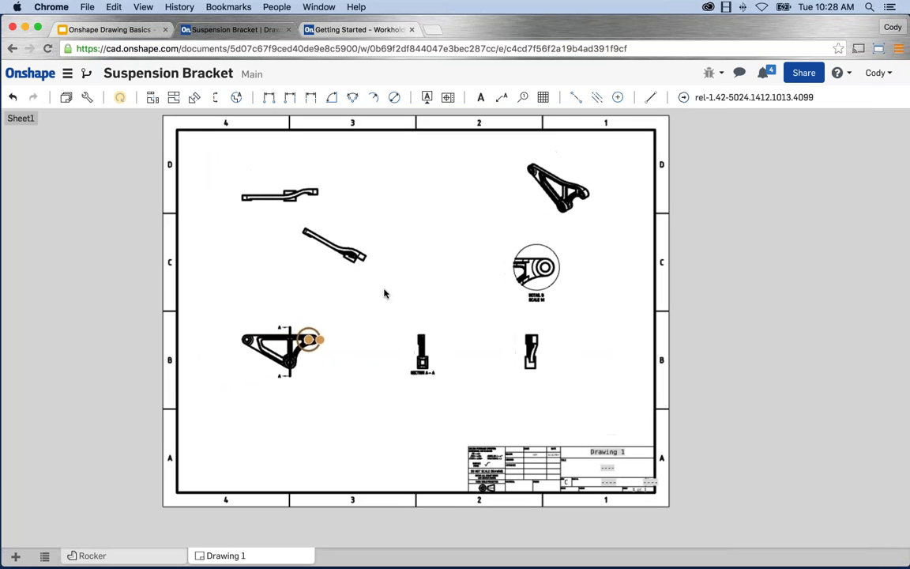
{"action": "middle_click_drag", "start_coordinate": [406, 298], "coordinate": [460, 317]}
{"action": "scroll", "coordinate": [456, 309], "scroll_direction": "up", "scroll_amount": 1}
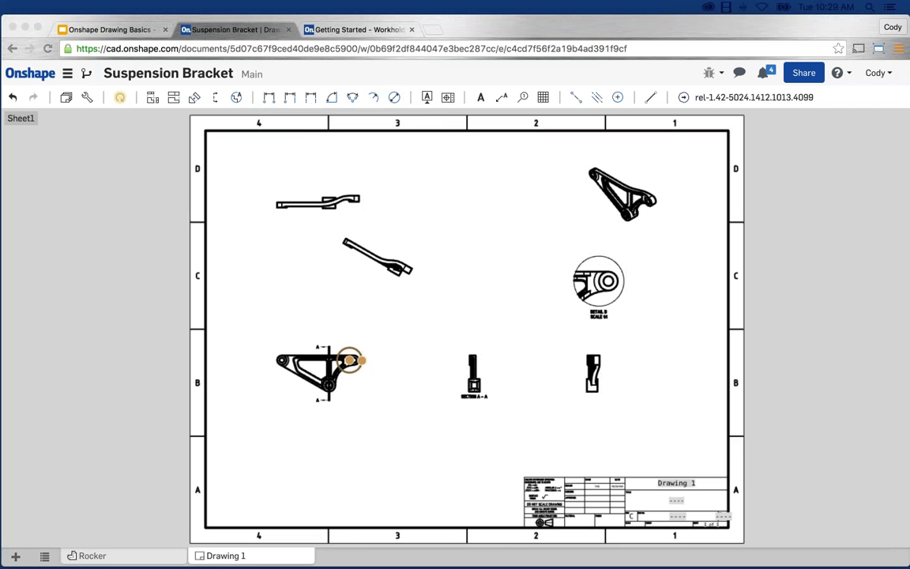
{"action": "left_click", "coordinate": [448, 470]}
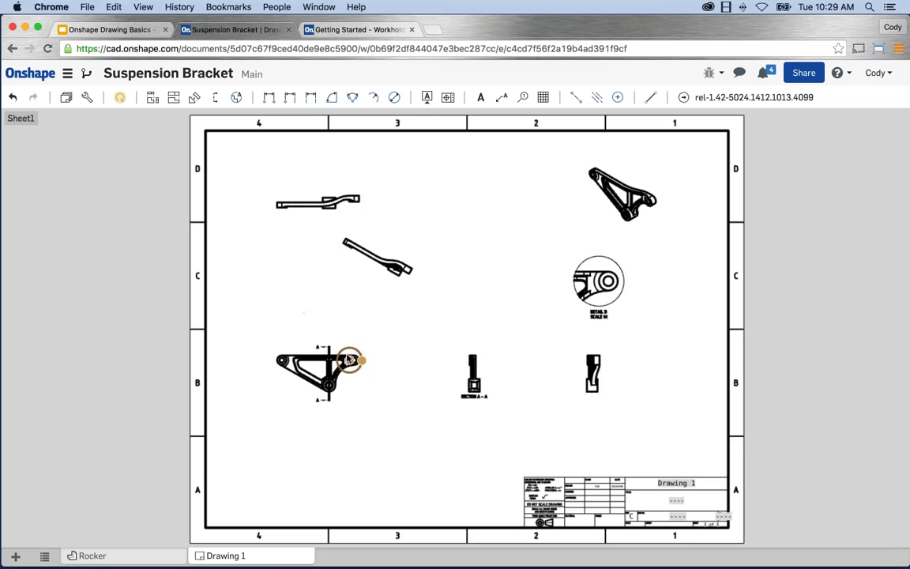
Step: Dimension the horizontal distance between the front view's two upper holes and move the dimension slightly higher above the view
{"action": "scroll", "coordinate": [349, 360], "scroll_direction": "up", "scroll_amount": 5}
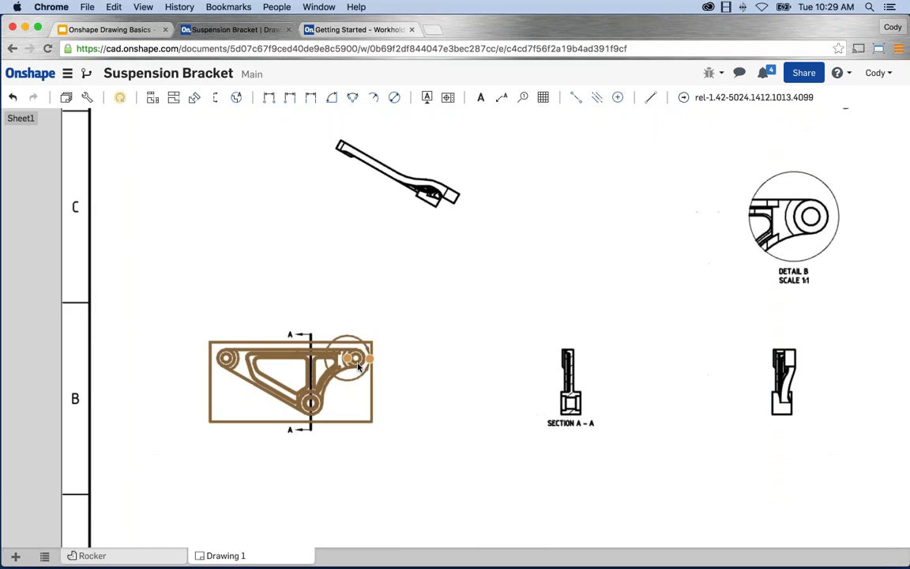
{"action": "scroll", "coordinate": [357, 364], "scroll_direction": "up", "scroll_amount": 3}
{"action": "scroll", "coordinate": [227, 280], "scroll_direction": "down", "scroll_amount": 2}
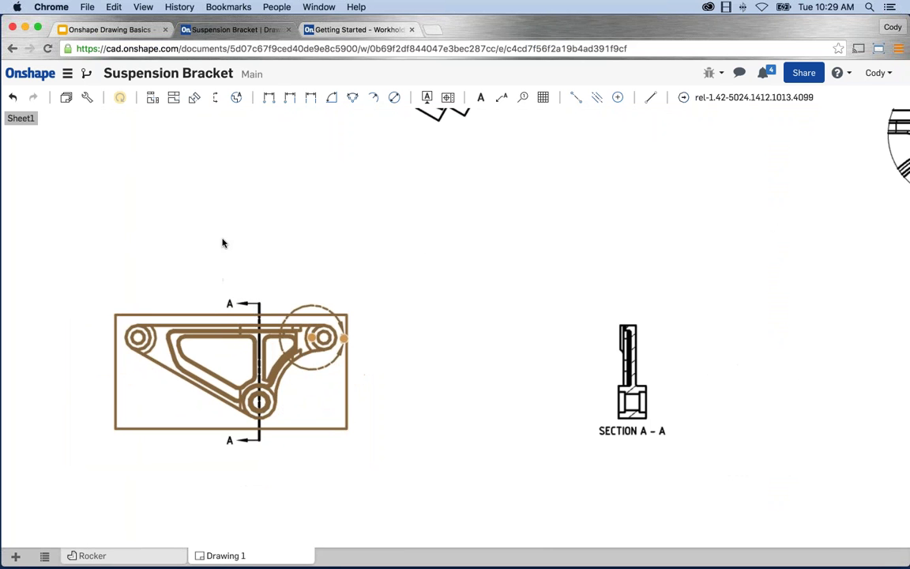
{"action": "left_click", "coordinate": [270, 100]}
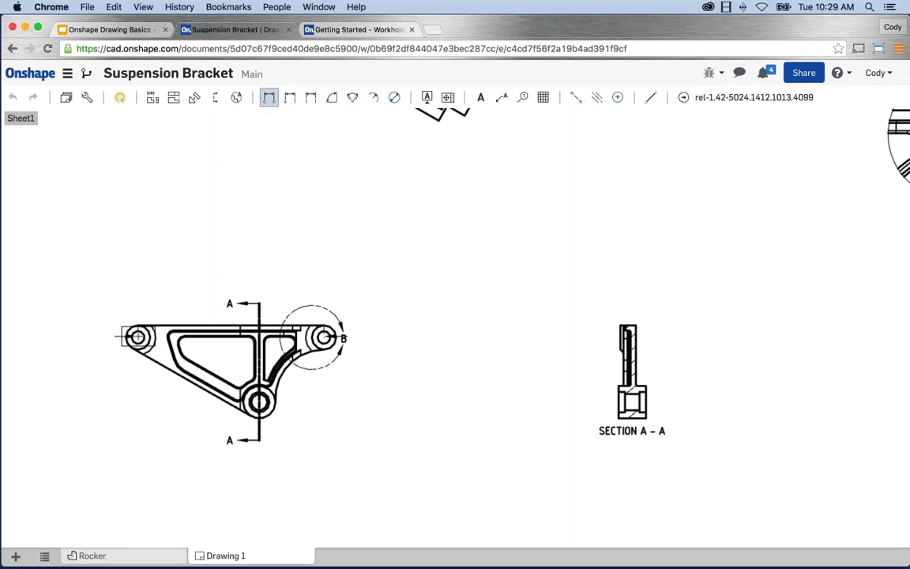
{"action": "left_click", "coordinate": [139, 337]}
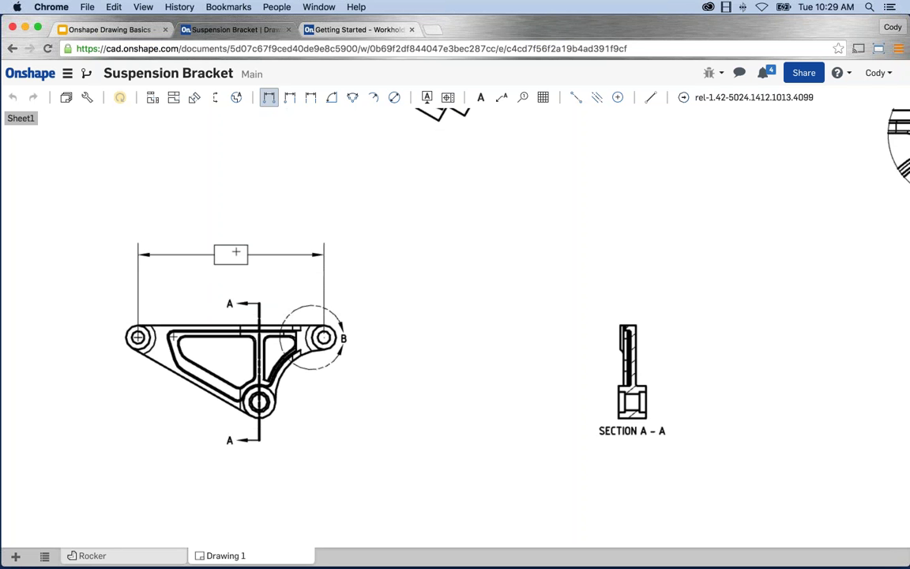
{"action": "left_click", "coordinate": [236, 251]}
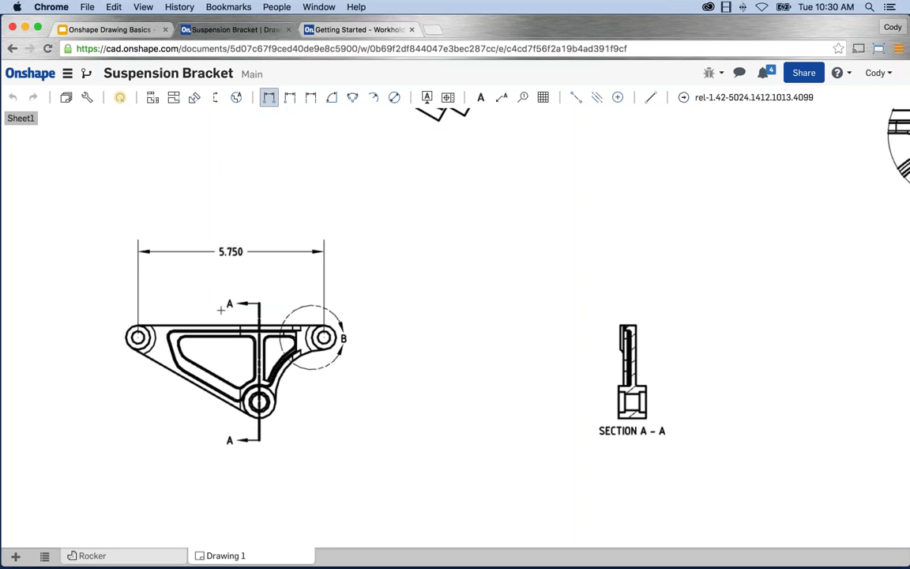
{"action": "key", "text": "Escape"}
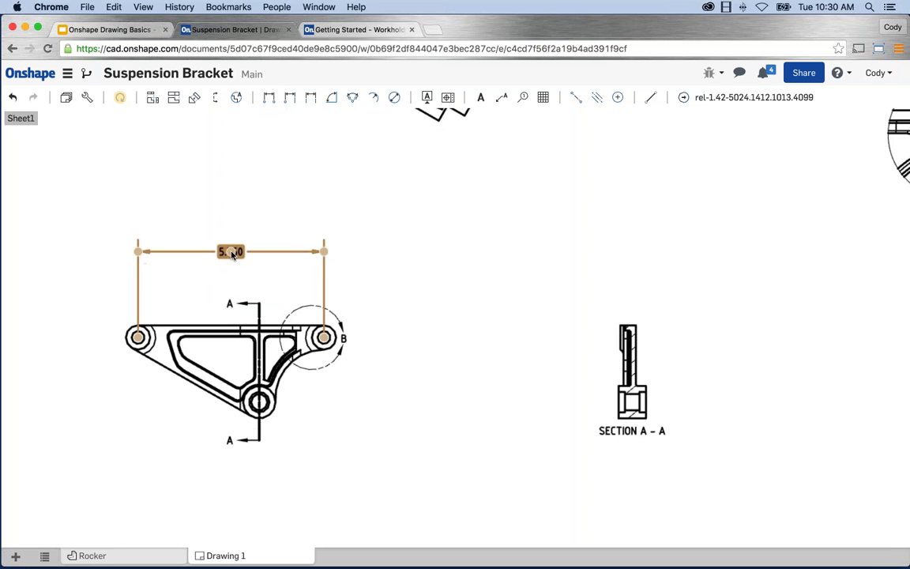
{"action": "mouse_move", "coordinate": [232, 253]}
{"action": "left_mouse_down"}
{"action": "mouse_move", "coordinate": [230, 194]}
{"action": "mouse_move", "coordinate": [229, 243]}
{"action": "left_mouse_up"}
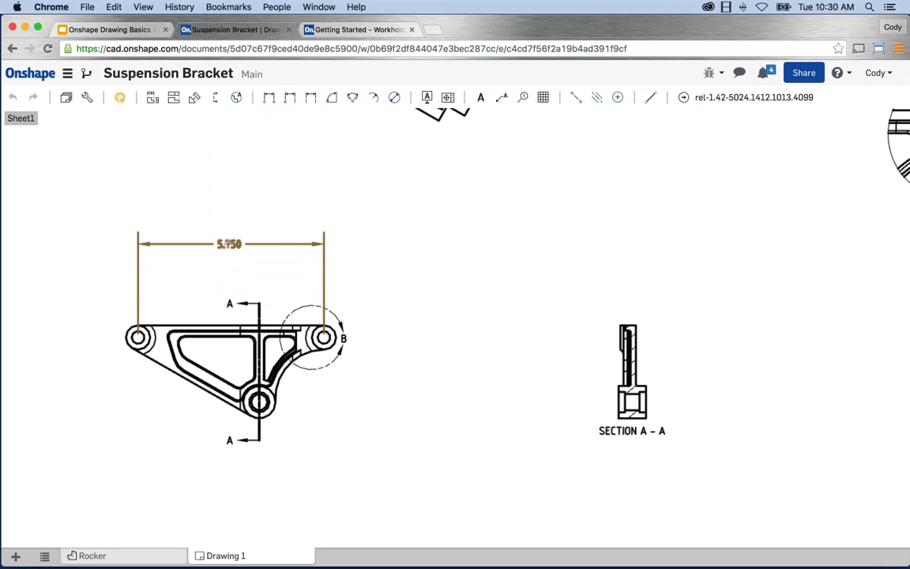
{"action": "left_click", "coordinate": [229, 243]}
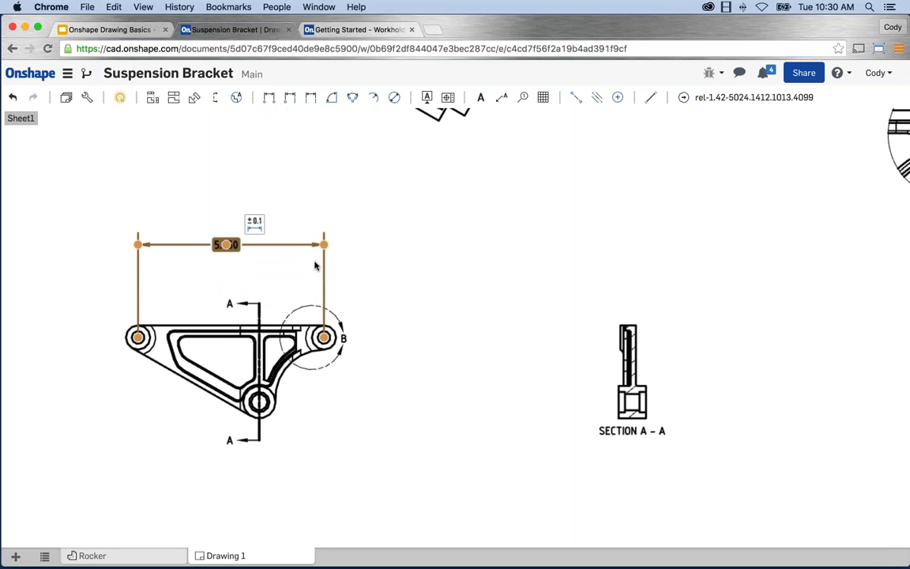
Step: Examine the tolerance and symbol options of the front view's dimension between the two upper holes
{"action": "mouse_move", "coordinate": [323, 338]}
{"action": "left_mouse_down"}
{"action": "mouse_move", "coordinate": [297, 339]}
{"action": "mouse_move", "coordinate": [324, 337]}
{"action": "left_mouse_up"}
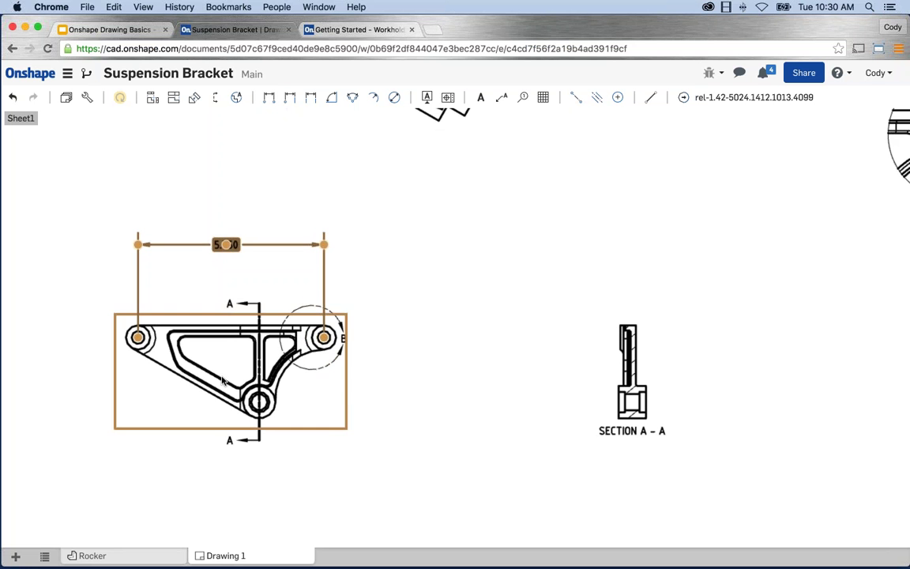
{"action": "left_click", "coordinate": [214, 275]}
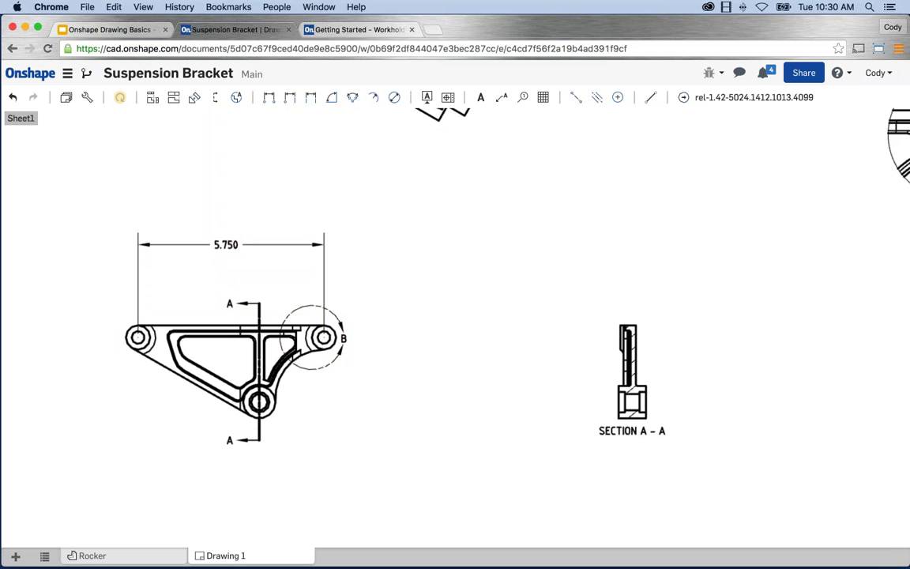
{"action": "left_click", "coordinate": [226, 247]}
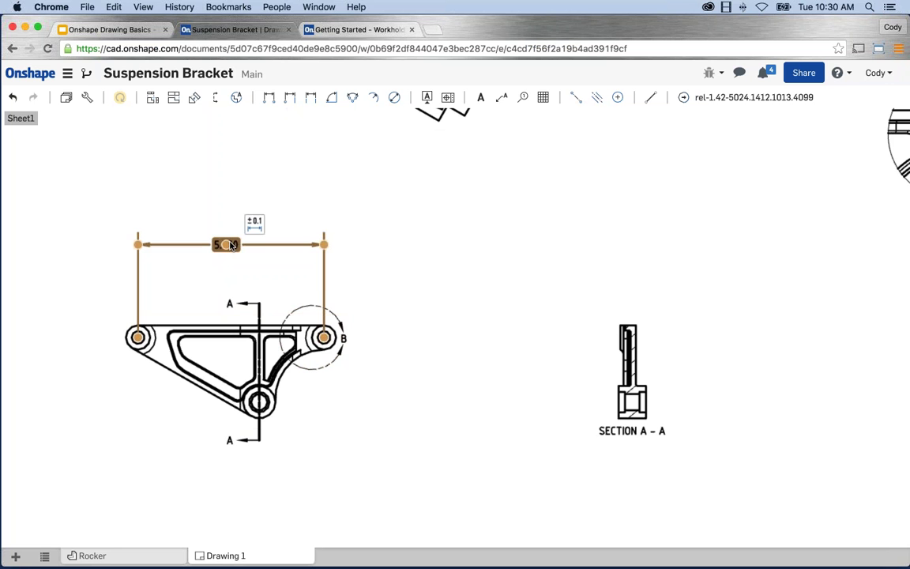
{"action": "left_click", "coordinate": [255, 224]}
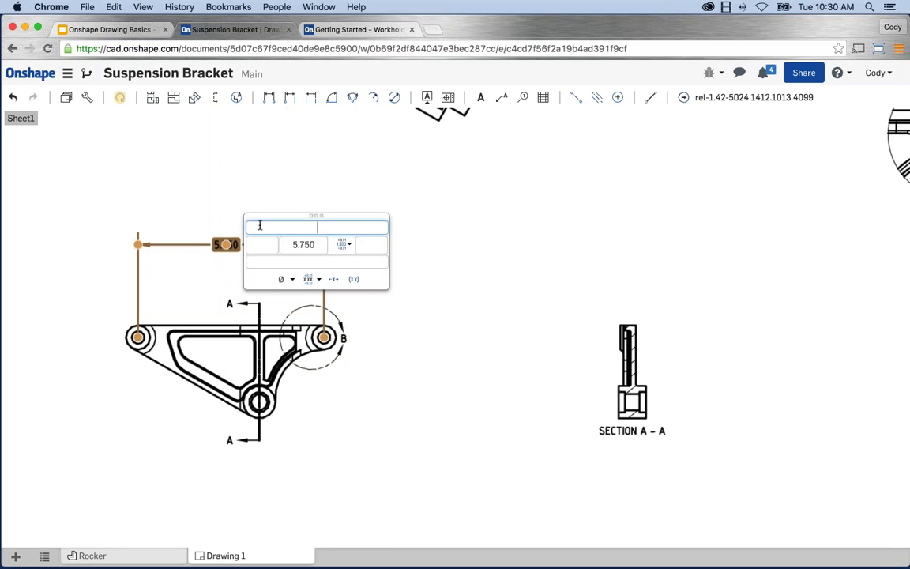
{"action": "left_click", "coordinate": [345, 245]}
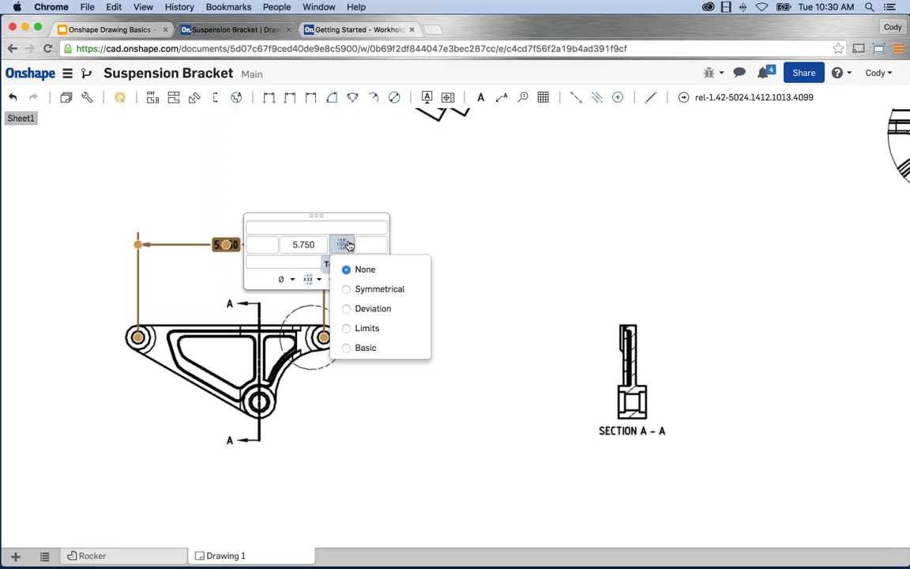
{"action": "left_click", "coordinate": [255, 276]}
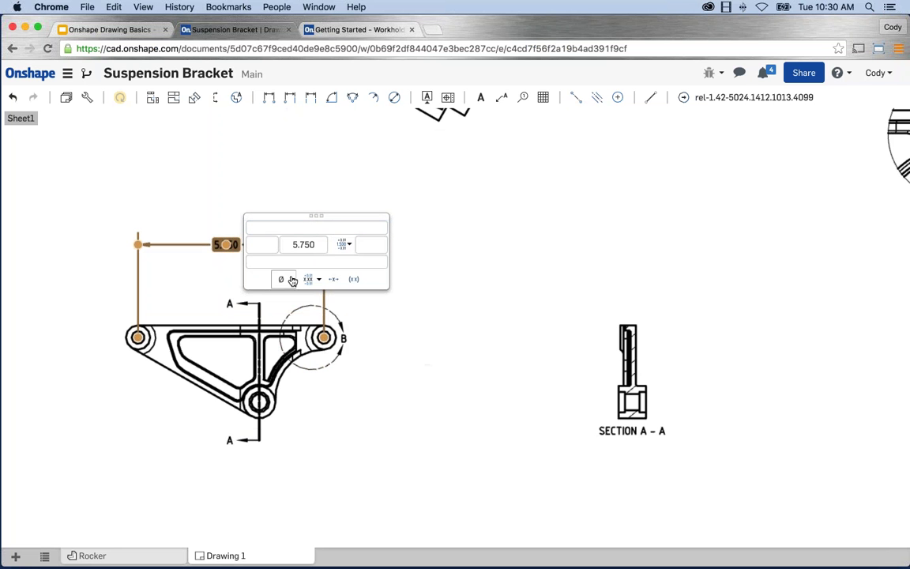
{"action": "left_click", "coordinate": [286, 279]}
{"action": "left_click", "coordinate": [248, 282]}
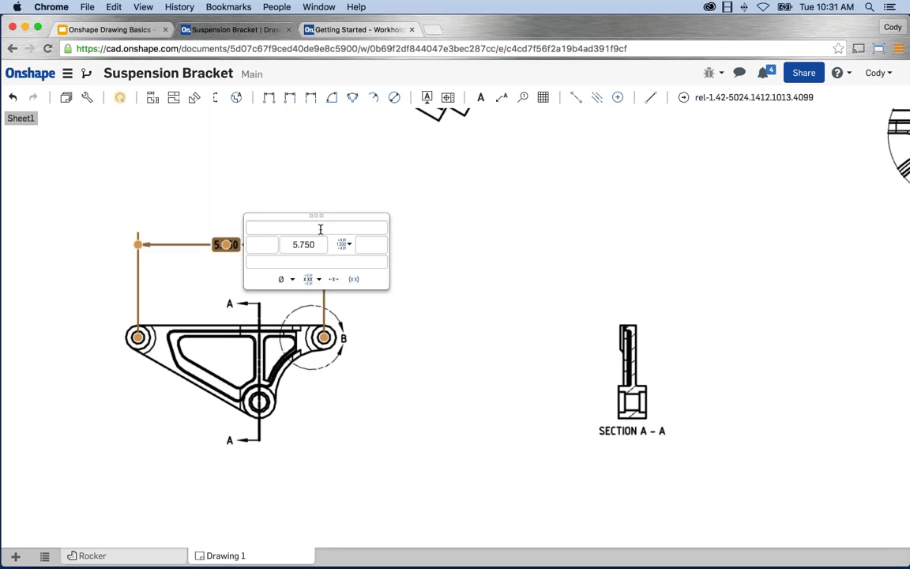
{"action": "key", "text": "Escape"}
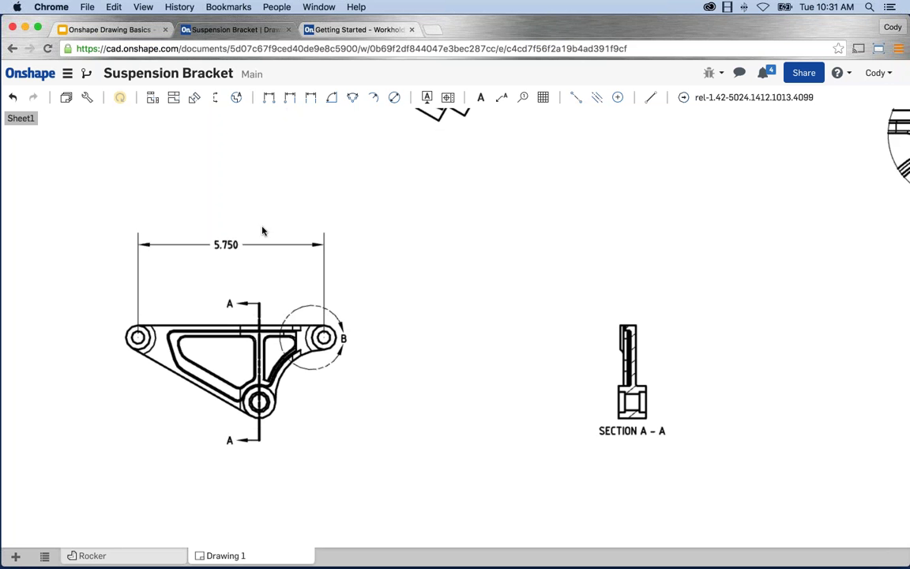
{"action": "double_click", "coordinate": [226, 246]}
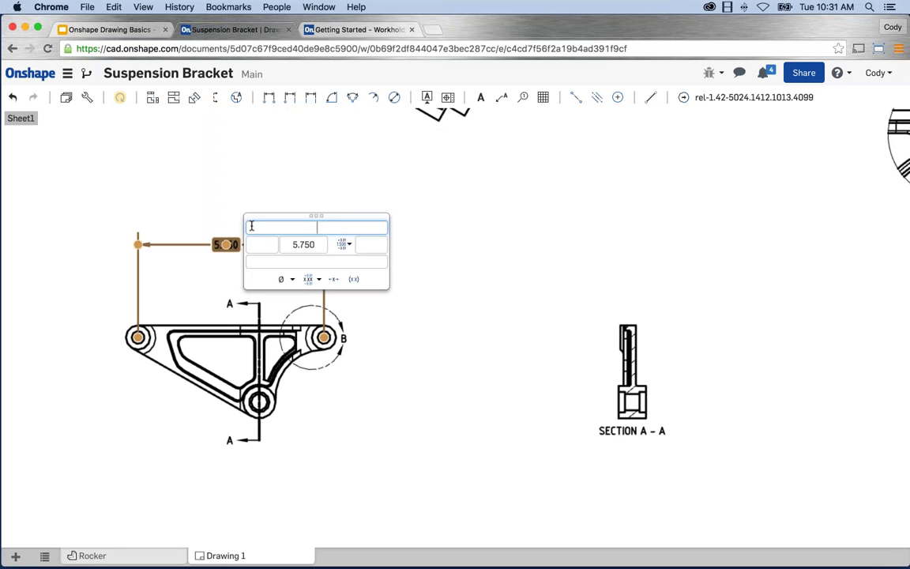
{"action": "key", "text": "Escape"}
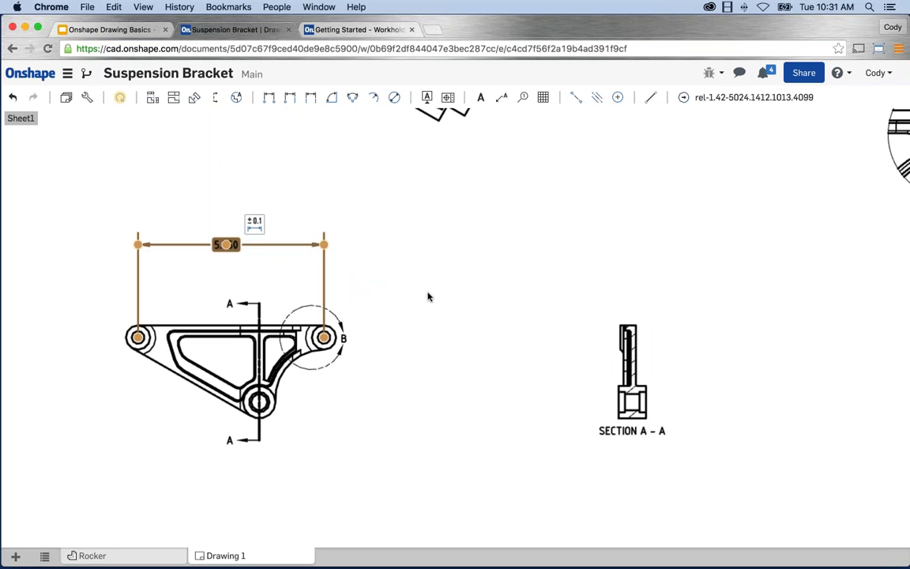
{"action": "left_click", "coordinate": [386, 268]}
Step: Try a deviation tolerance of +0.005/-0.005 on the upper-hole dimension, reset the tolerance to None and check the available symbols
{"action": "double_click", "coordinate": [226, 246]}
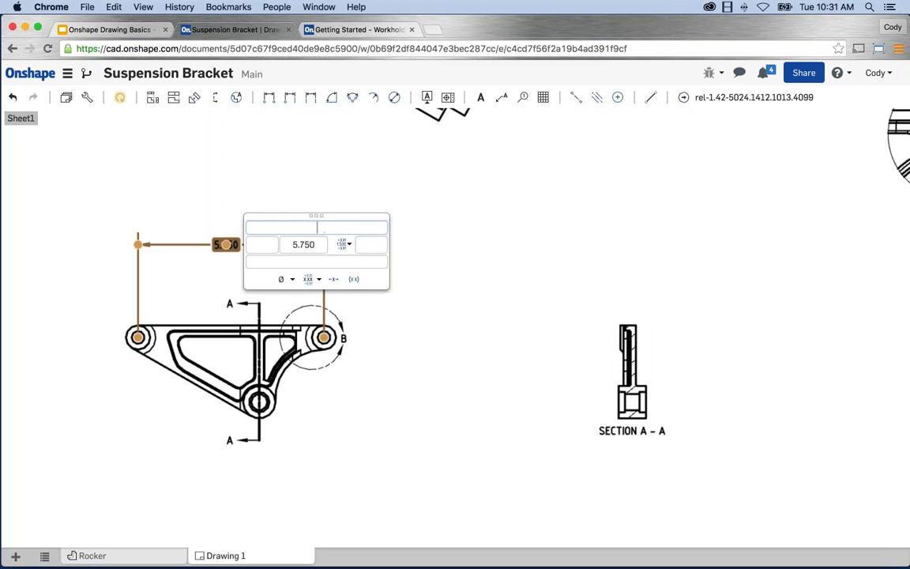
{"action": "left_click", "coordinate": [348, 248]}
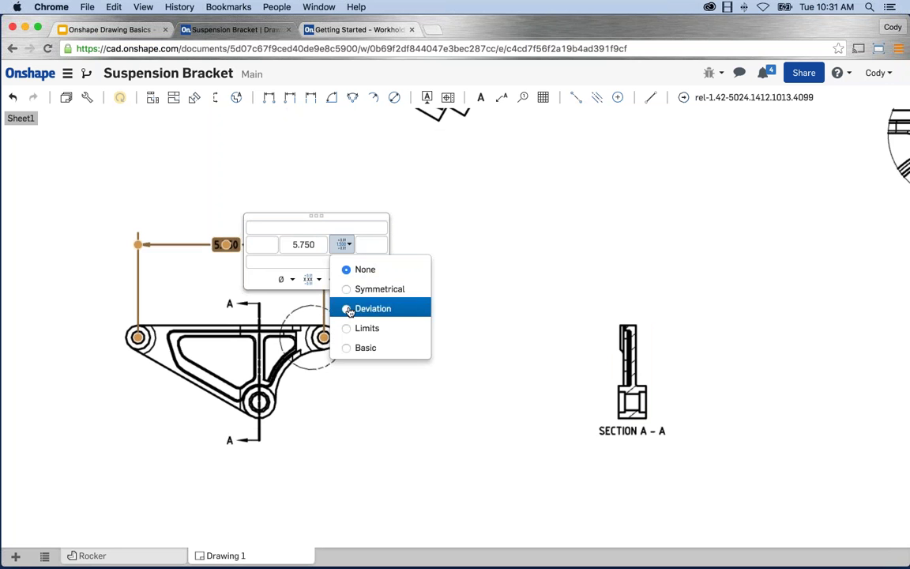
{"action": "left_click", "coordinate": [351, 310]}
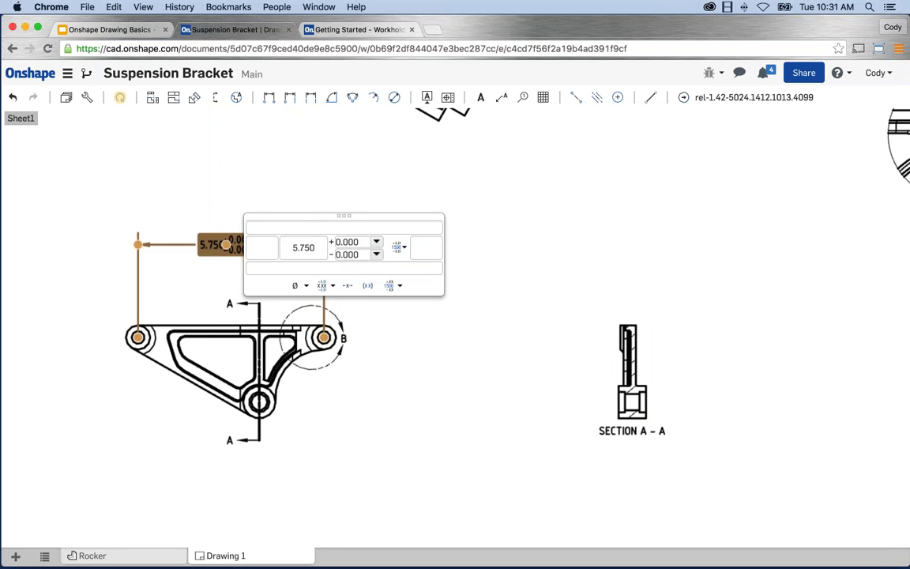
{"action": "left_click", "coordinate": [366, 245]}
{"action": "type", "text": "0.005"}
{"action": "left_click", "coordinate": [357, 253]}
{"action": "type", "text": "0.005"}
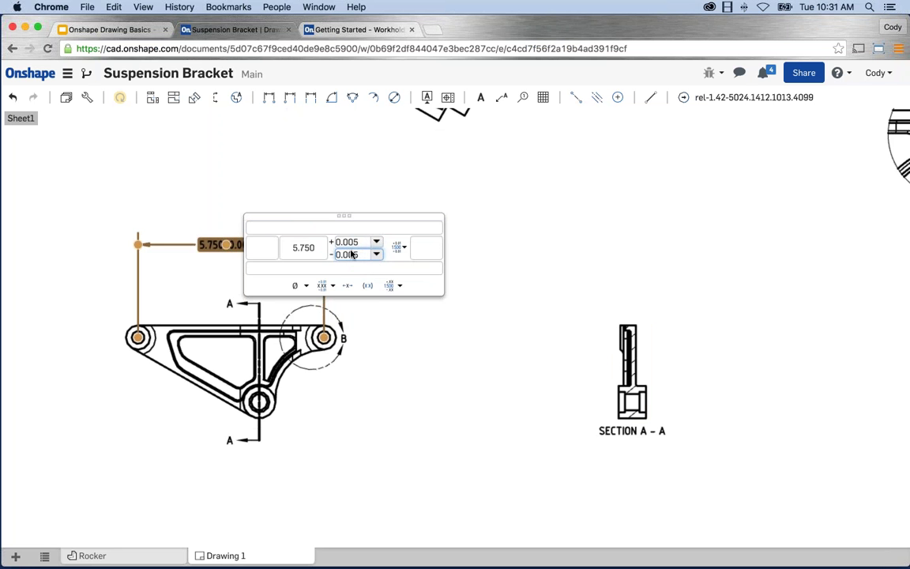
{"action": "left_click", "coordinate": [397, 247]}
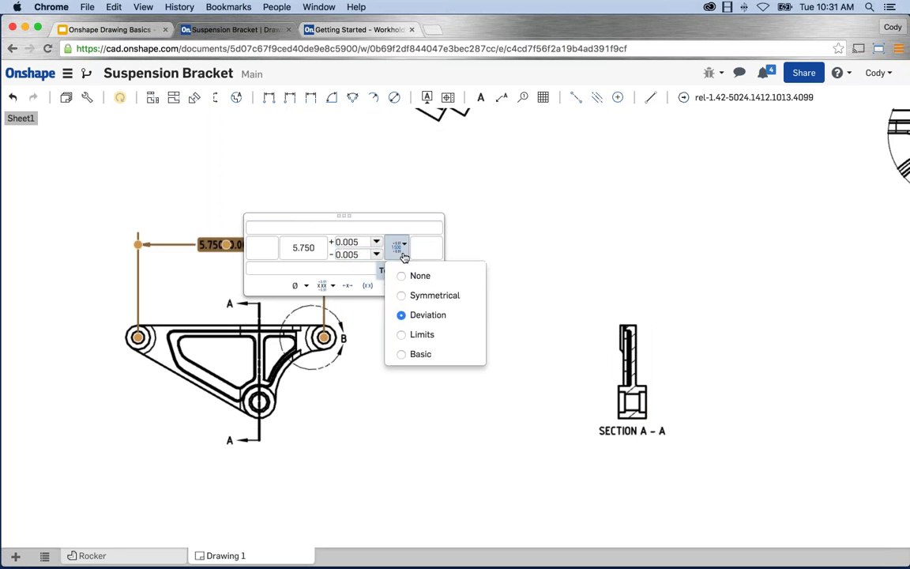
{"action": "left_click", "coordinate": [401, 277]}
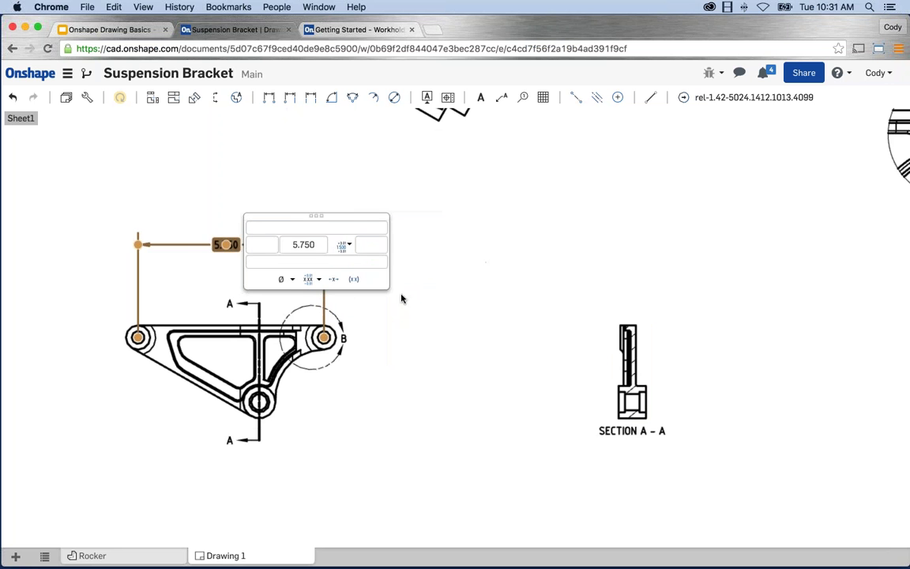
{"action": "left_click", "coordinate": [292, 281]}
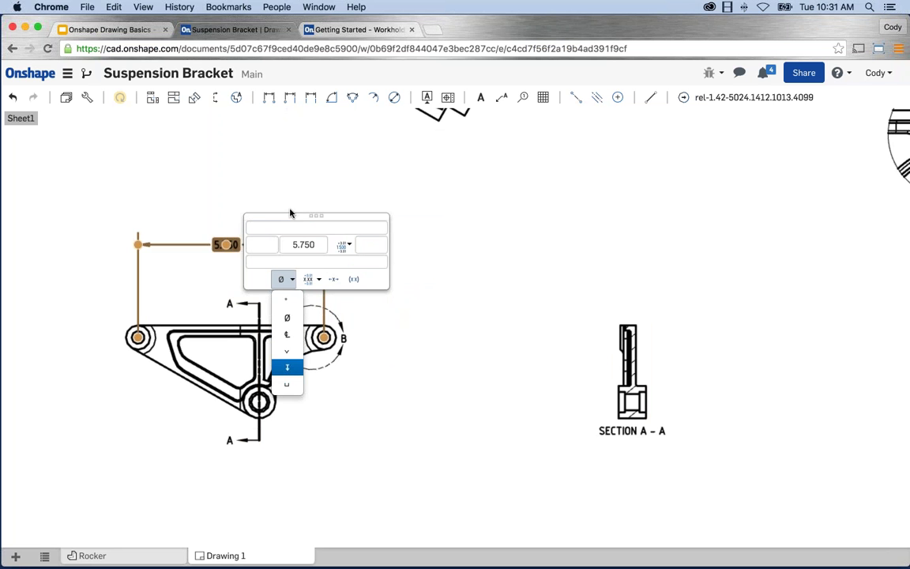
{"action": "left_click", "coordinate": [230, 191]}
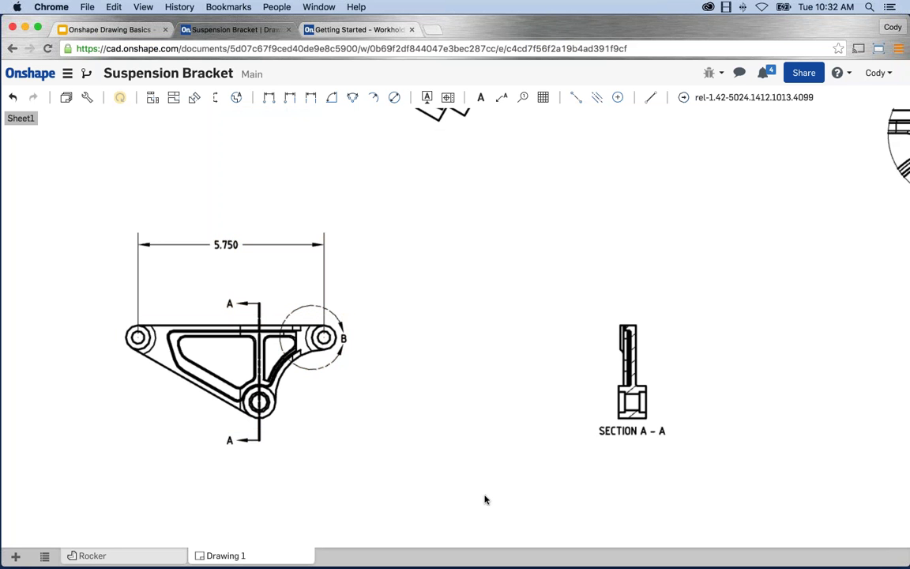
{"action": "left_click", "coordinate": [269, 97]}
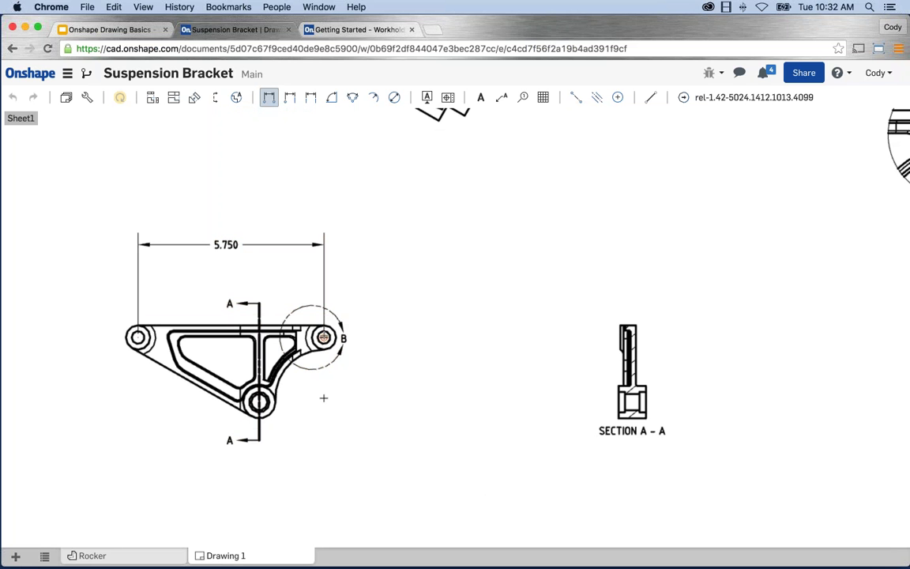
{"action": "left_click", "coordinate": [191, 382]}
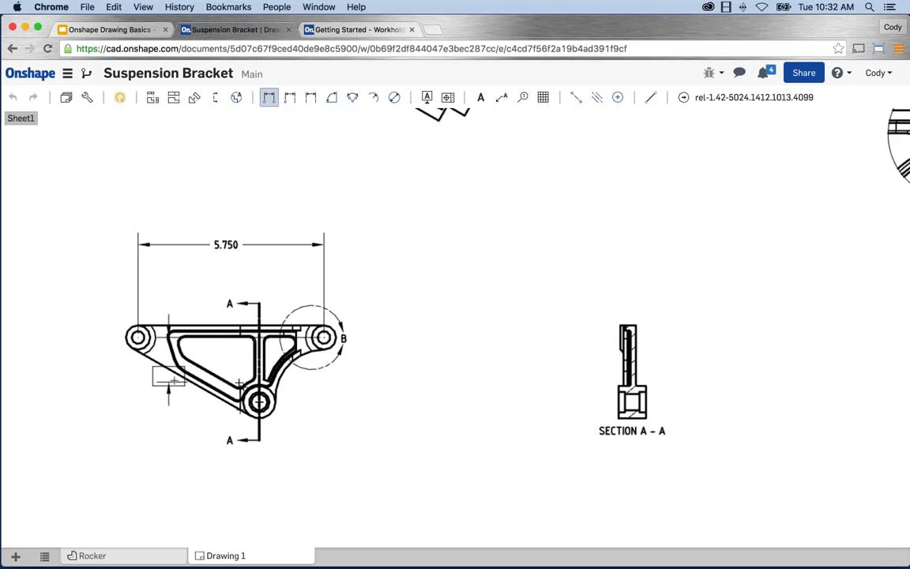
{"action": "key", "text": "Escape"}
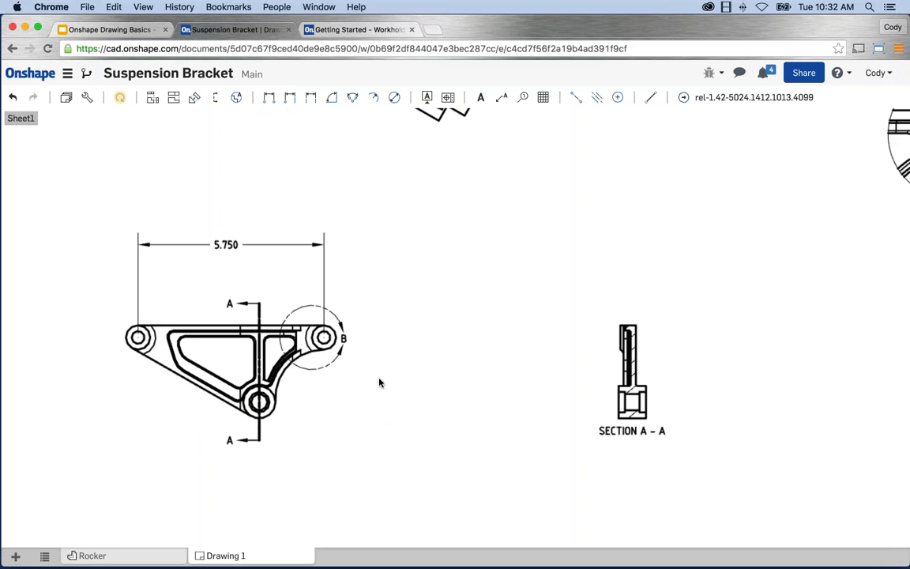
Step: Add a point-to-line dimension from the front view's upper right hole to the slanted lower edge, placed below and right of the bracket
{"action": "left_click", "coordinate": [290, 100]}
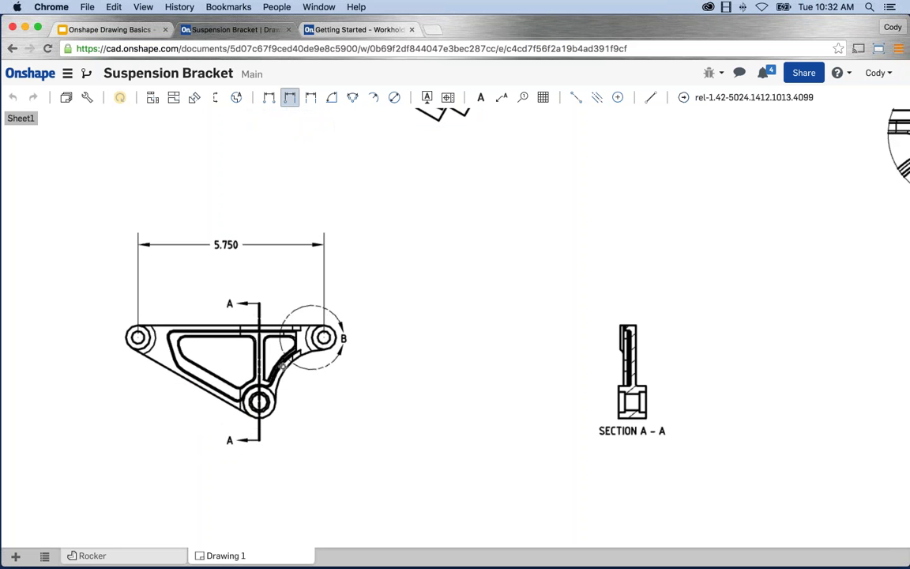
{"action": "left_click", "coordinate": [206, 394]}
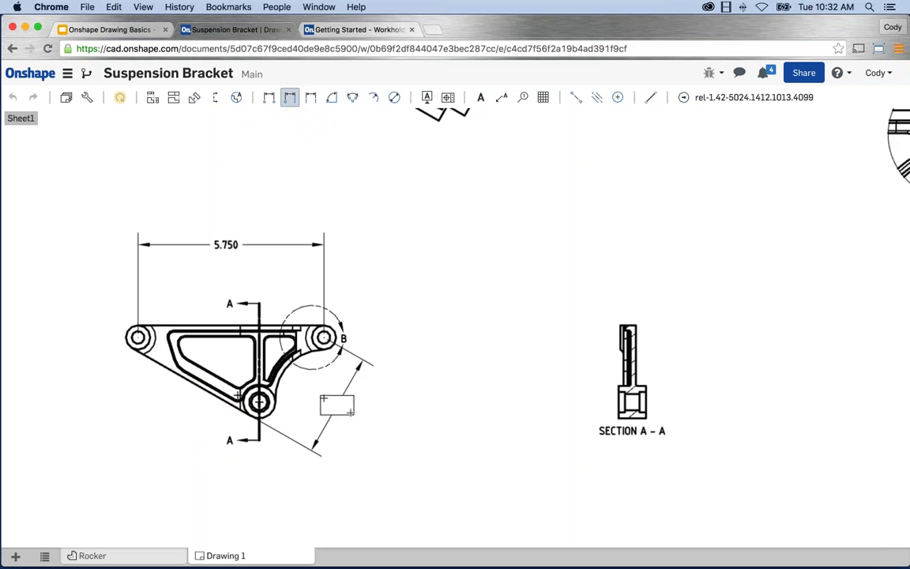
{"action": "left_click", "coordinate": [323, 398]}
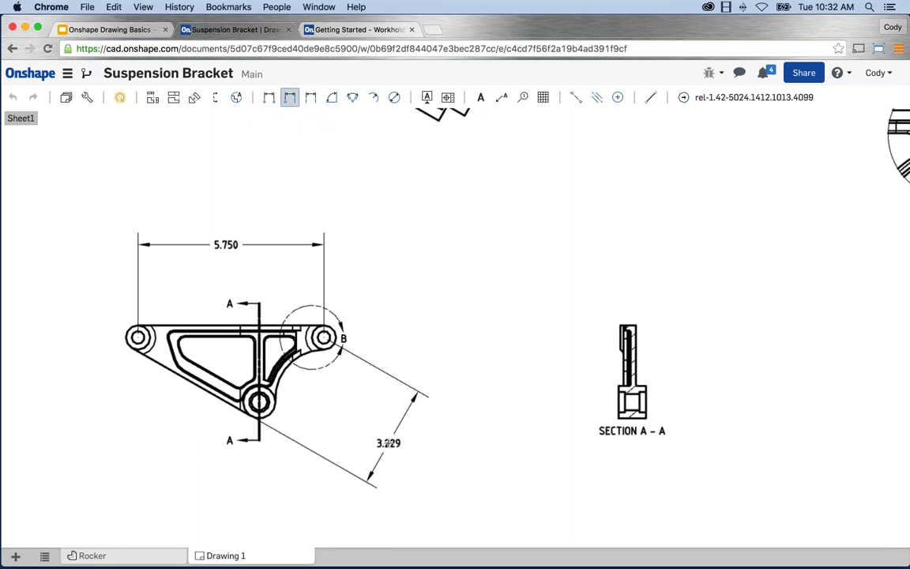
Step: Add a line-to-line dimension between the front view's top edge and the large pocket's inner upper edge, placed above the upper left hole
{"action": "left_click", "coordinate": [291, 101]}
{"action": "left_click", "coordinate": [310, 101]}
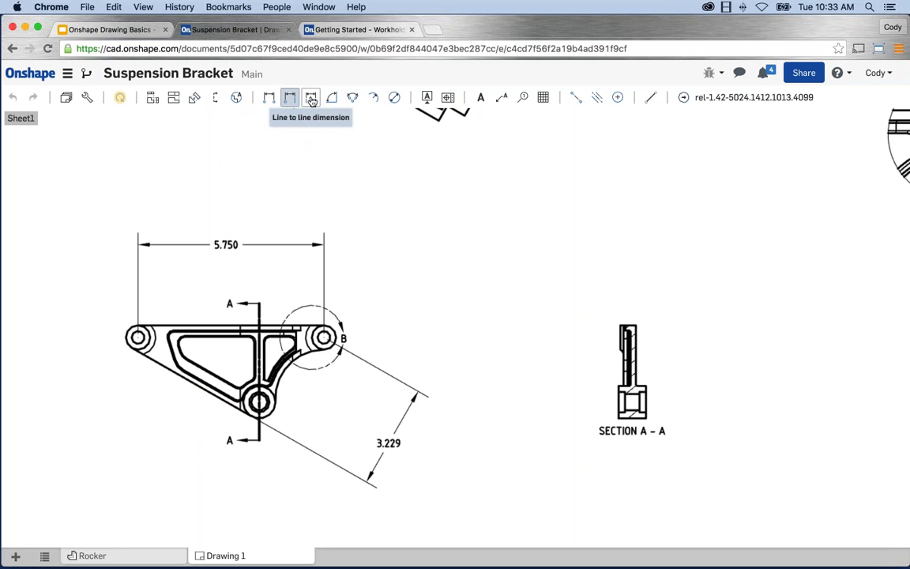
{"action": "left_click", "coordinate": [209, 323]}
{"action": "left_click", "coordinate": [211, 337]}
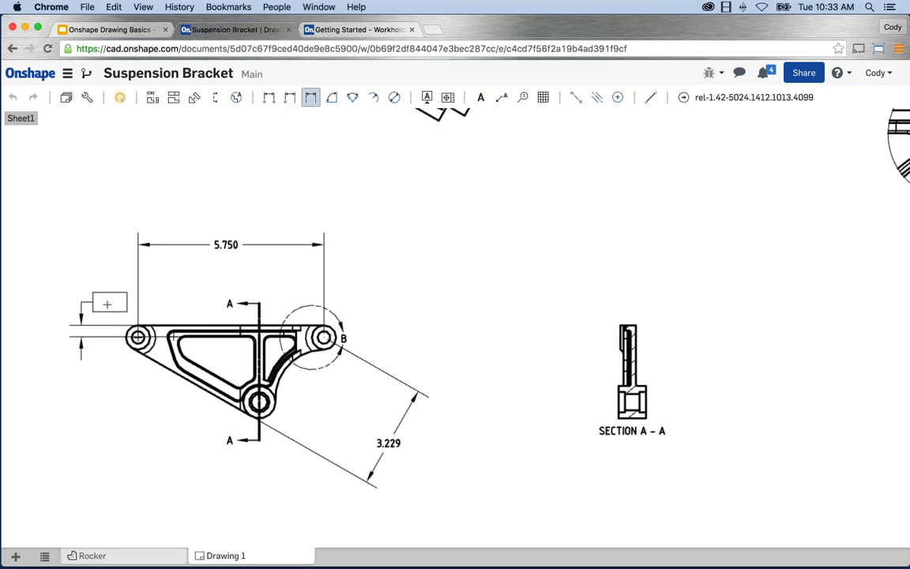
{"action": "left_click", "coordinate": [99, 298]}
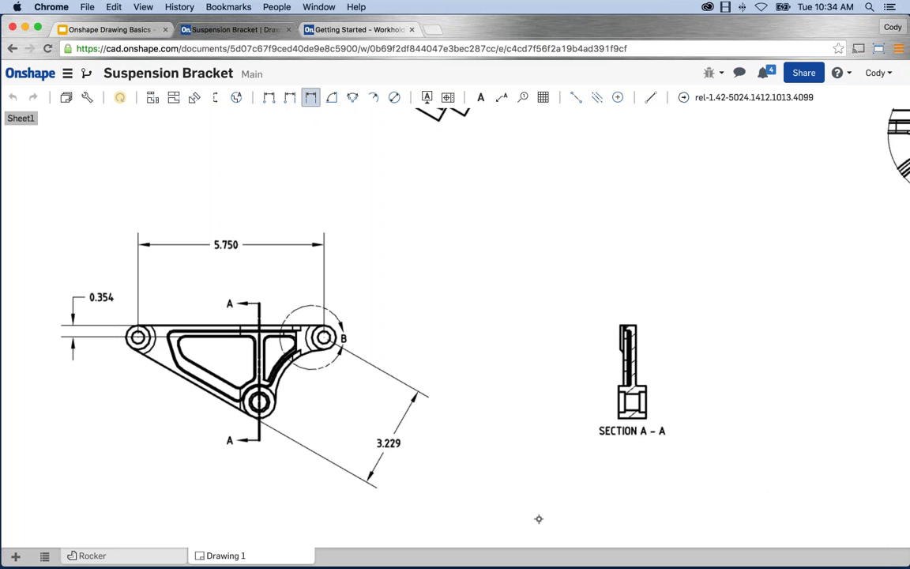
{"action": "key", "text": "Escape"}
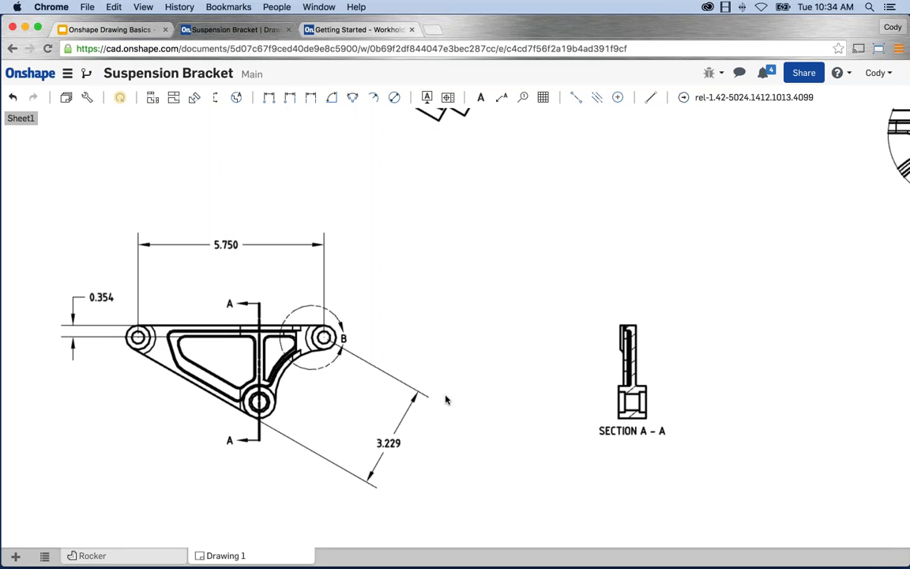
{"action": "left_click", "coordinate": [225, 244]}
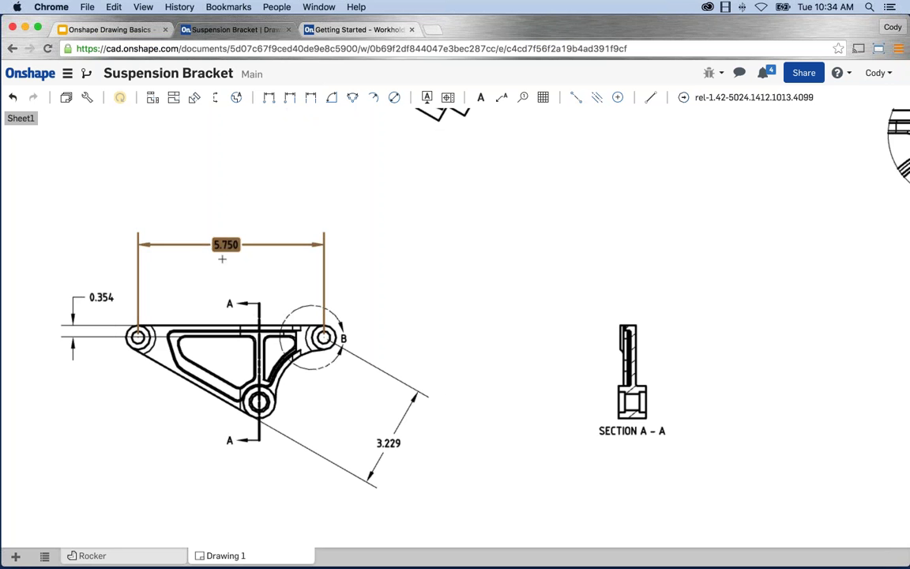
{"action": "left_click", "coordinate": [240, 245]}
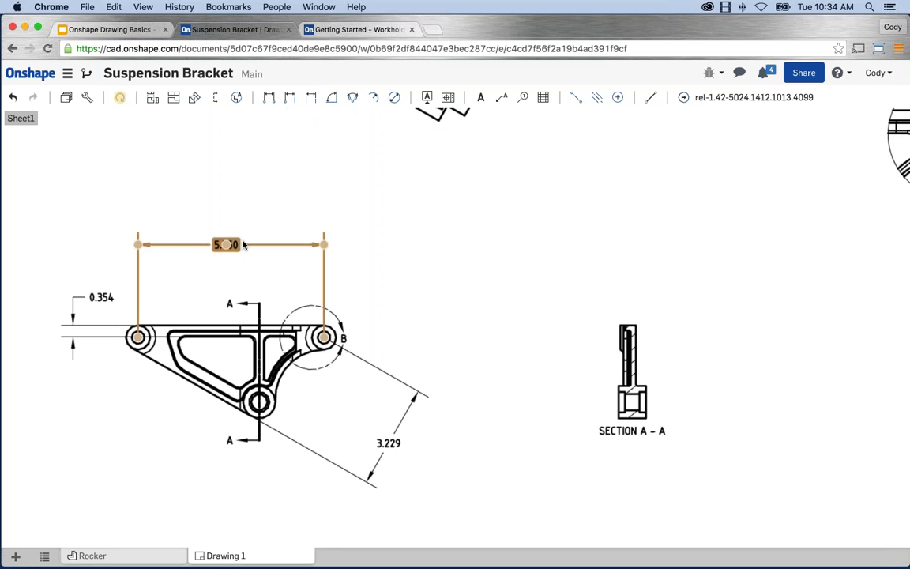
{"action": "left_click", "coordinate": [255, 209]}
{"action": "left_click", "coordinate": [226, 247]}
Step: Add a line-to-line angular dimension between the large pocket's inner upper edge and inner slanted edge, placed inside the front view's pocket
{"action": "scroll", "coordinate": [309, 237], "scroll_direction": "down", "scroll_amount": 2}
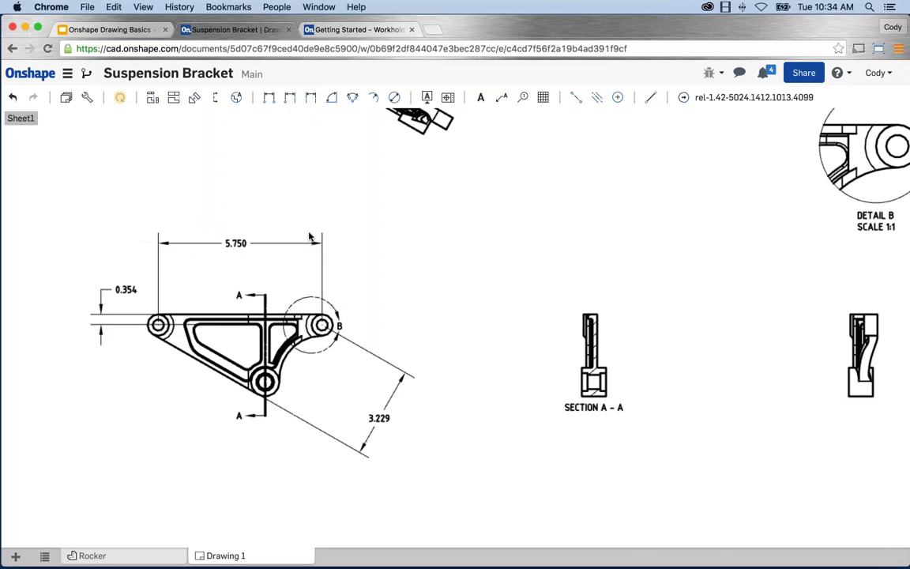
{"action": "scroll", "coordinate": [348, 233], "scroll_direction": "down", "scroll_amount": 3}
{"action": "middle_click_drag", "start_coordinate": [378, 243], "coordinate": [314, 352]}
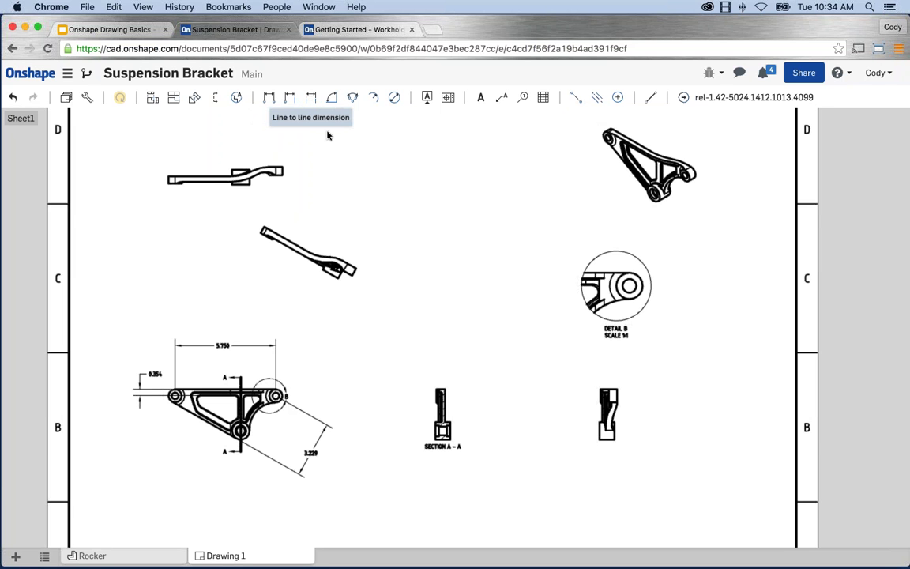
{"action": "scroll", "coordinate": [332, 146], "scroll_direction": "down", "scroll_amount": 1}
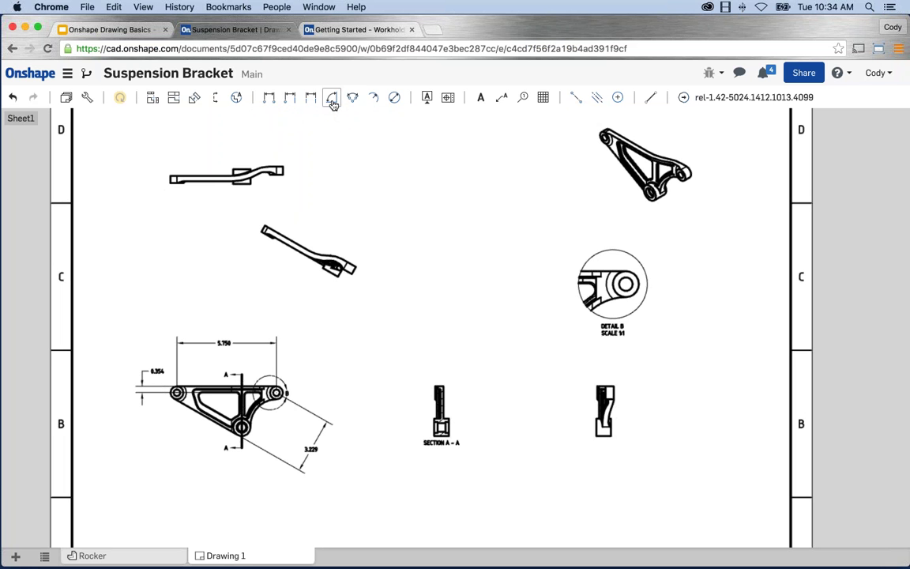
{"action": "left_click", "coordinate": [331, 100]}
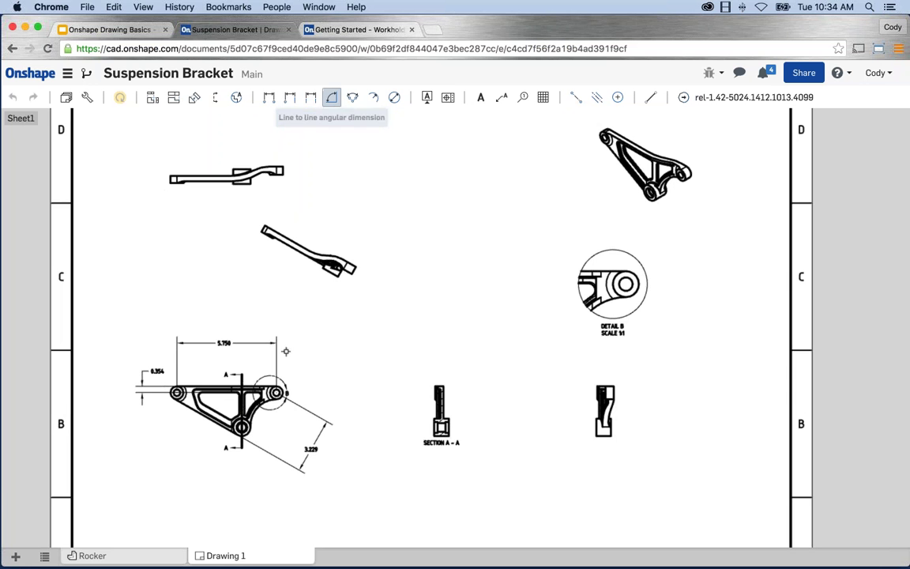
{"action": "middle_click_drag", "start_coordinate": [251, 380], "coordinate": [315, 245]}
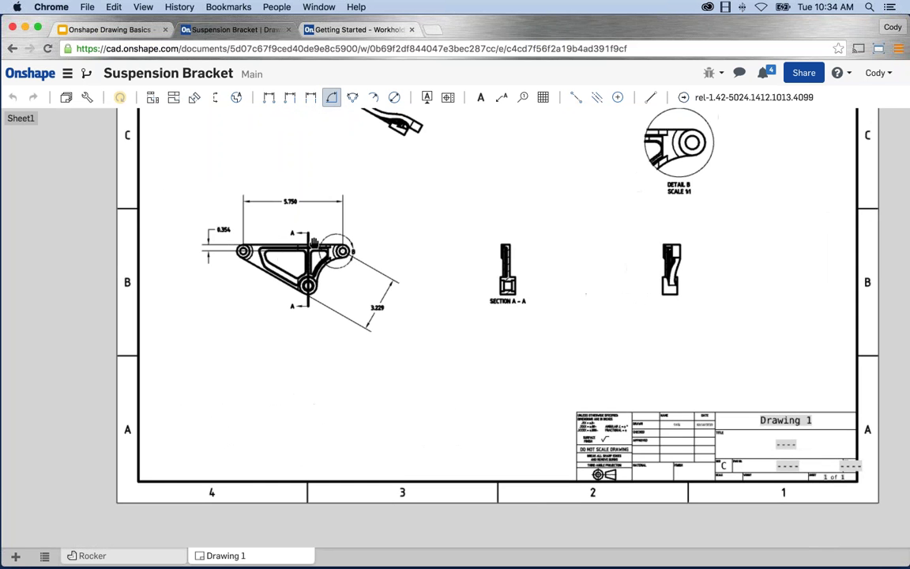
{"action": "scroll", "coordinate": [265, 255], "scroll_direction": "up", "scroll_amount": 1}
{"action": "scroll", "coordinate": [272, 253], "scroll_direction": "up", "scroll_amount": 5}
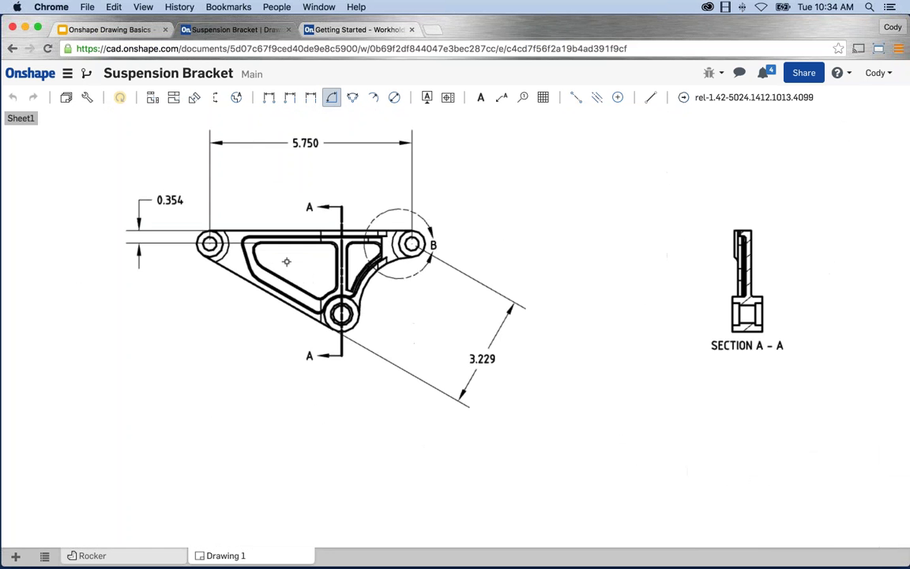
{"action": "left_click", "coordinate": [276, 237]}
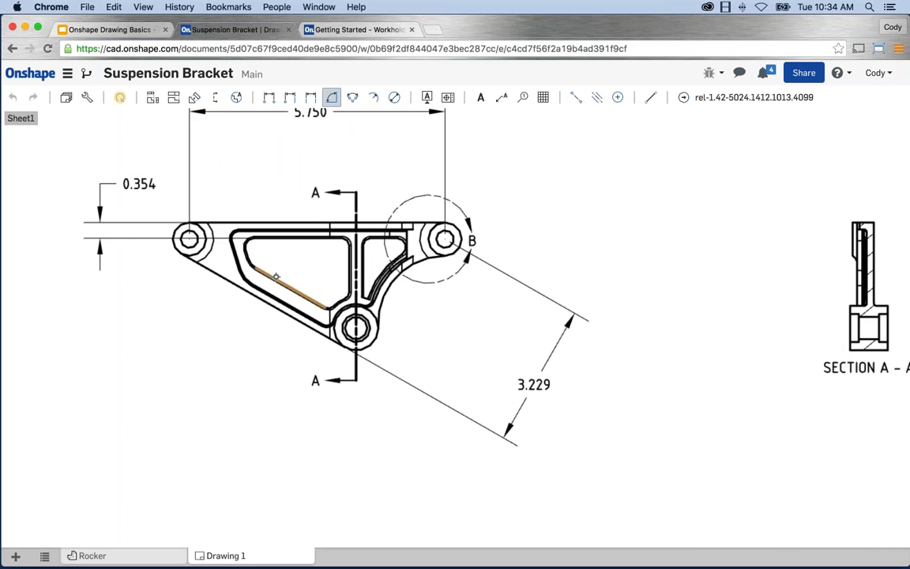
{"action": "left_click", "coordinate": [251, 254]}
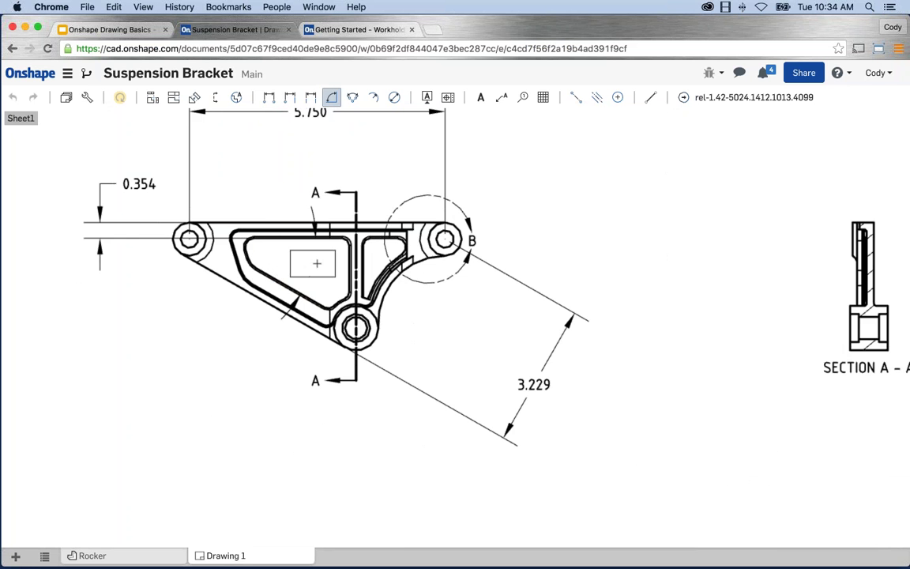
{"action": "left_click", "coordinate": [316, 263]}
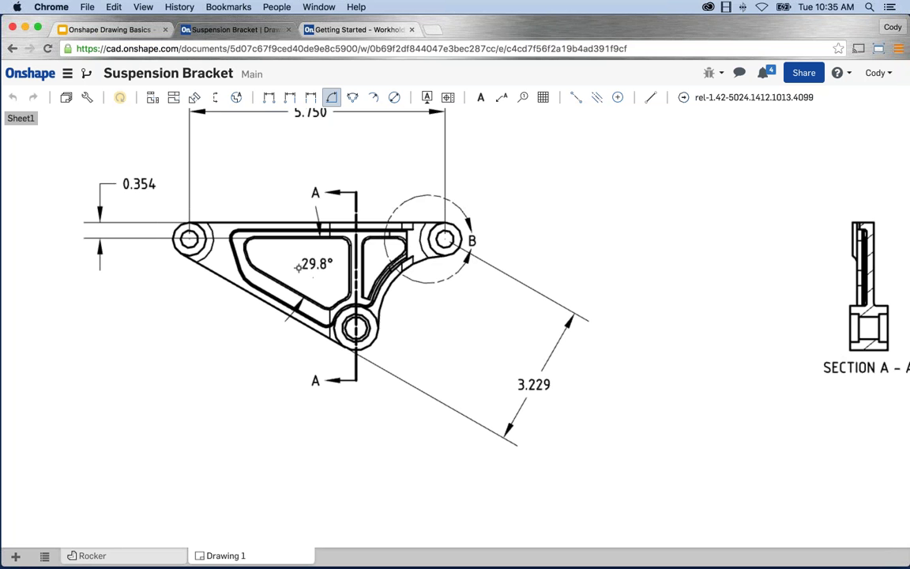
Step: Add a horizontal point-to-point dimension between the front view's lower hole and upper right hole, placed above the bracket
{"action": "scroll", "coordinate": [297, 267], "scroll_direction": "down", "scroll_amount": 1}
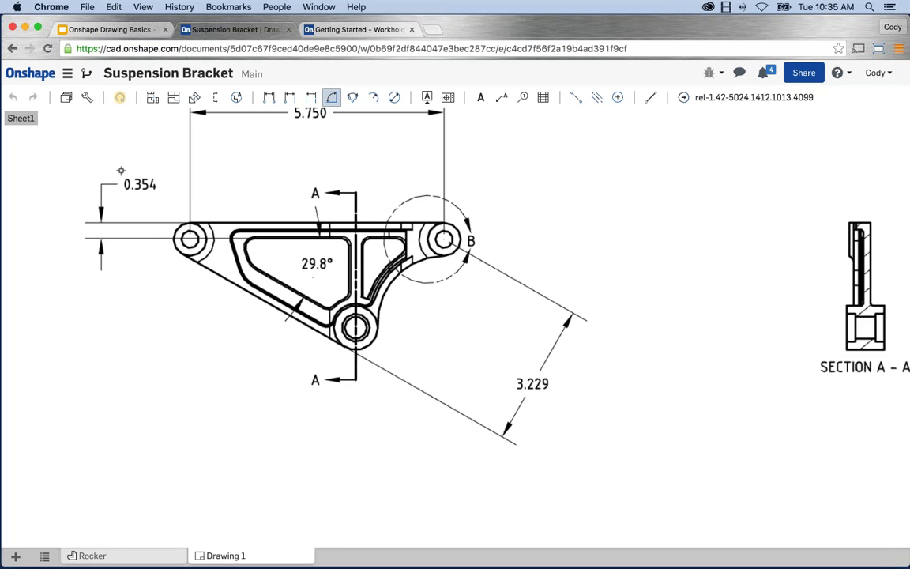
{"action": "left_click", "coordinate": [269, 97]}
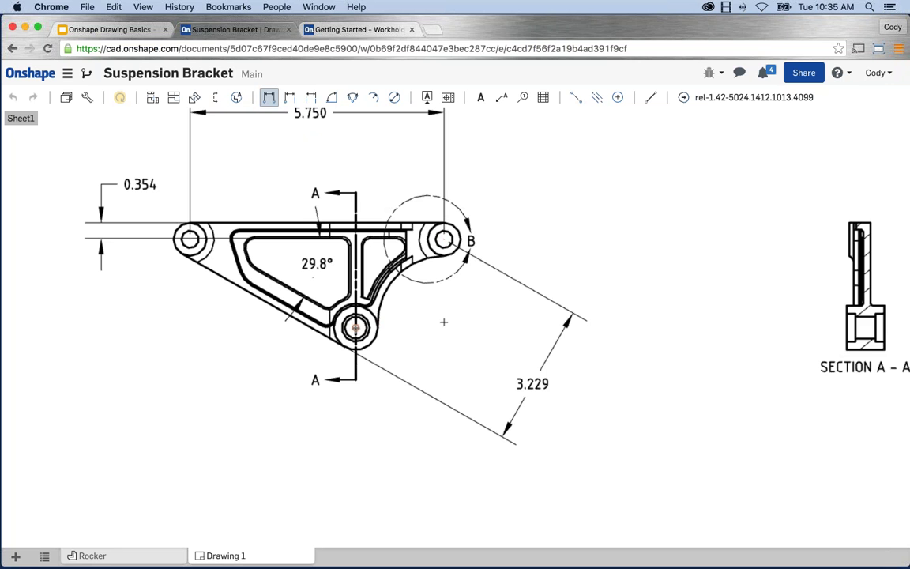
{"action": "left_click", "coordinate": [355, 326]}
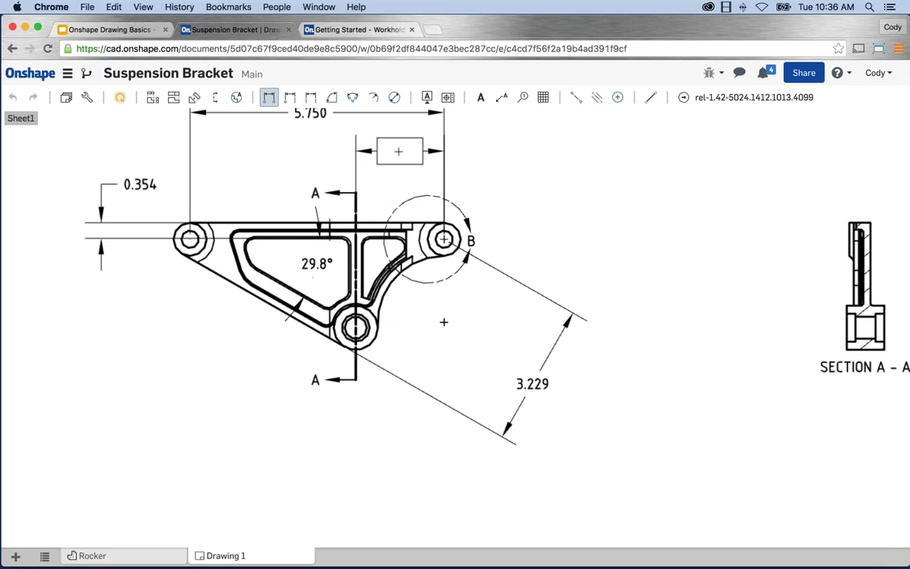
{"action": "left_click", "coordinate": [398, 151]}
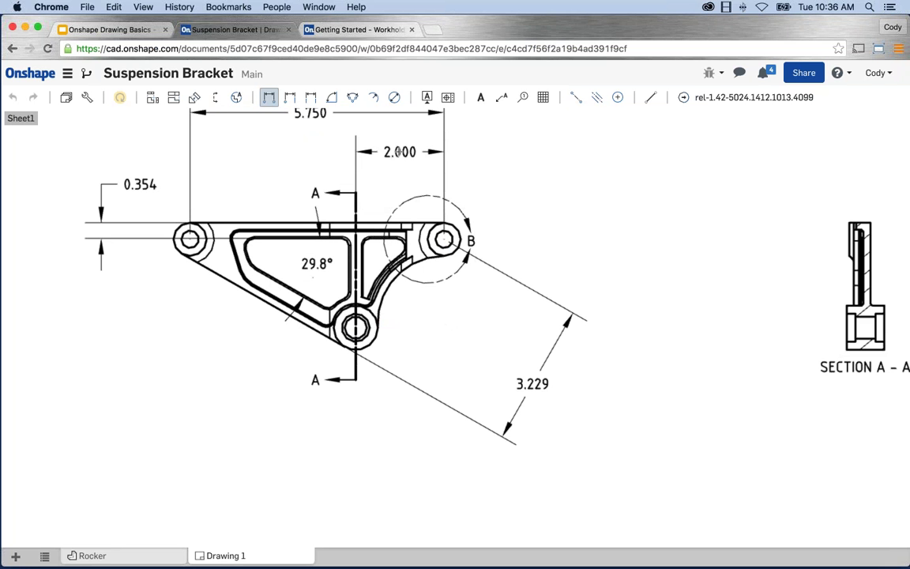
Step: Move the horizontal dimension between the lower and upper right holes down beside the lower hole, level with its center
{"action": "left_click", "coordinate": [311, 113]}
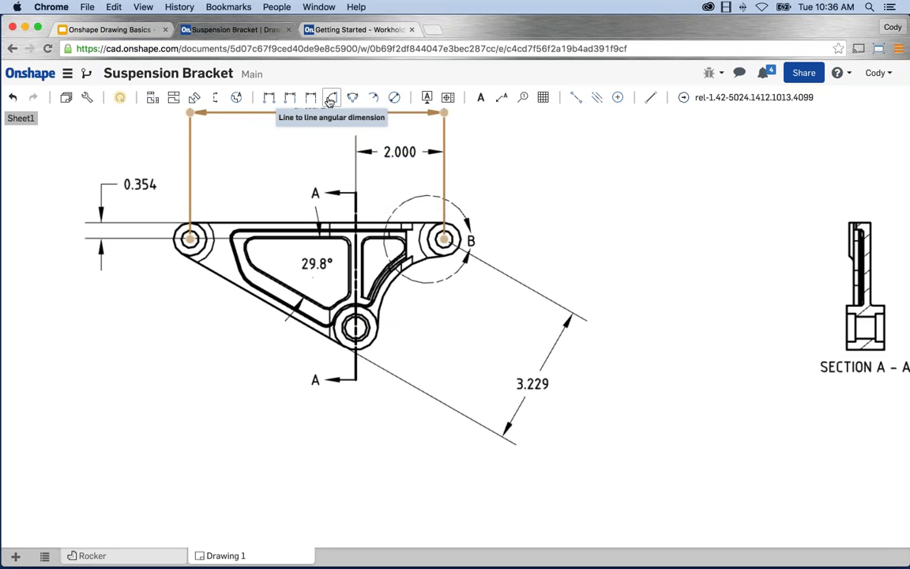
{"action": "left_click", "coordinate": [402, 152]}
{"action": "left_click_drag", "start_coordinate": [403, 152], "coordinate": [405, 329]}
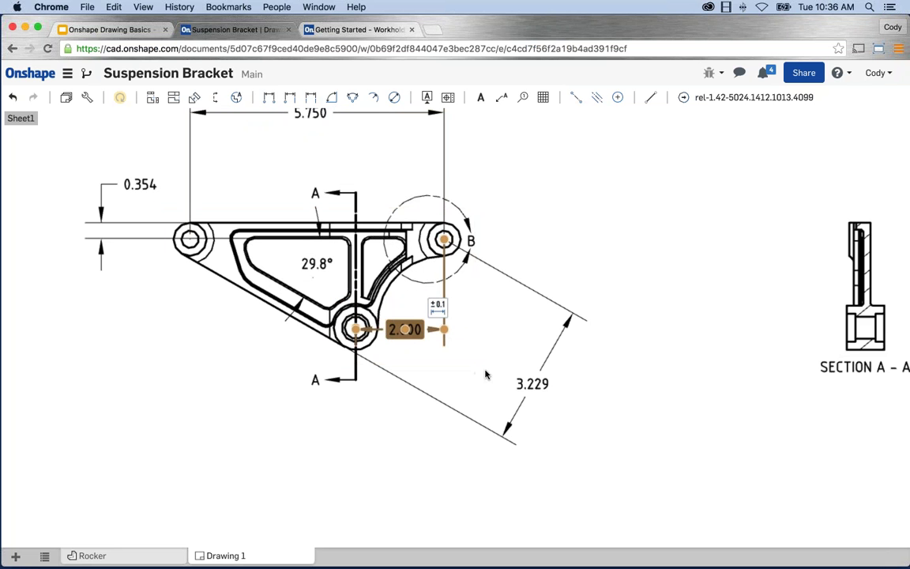
{"action": "left_click", "coordinate": [399, 423]}
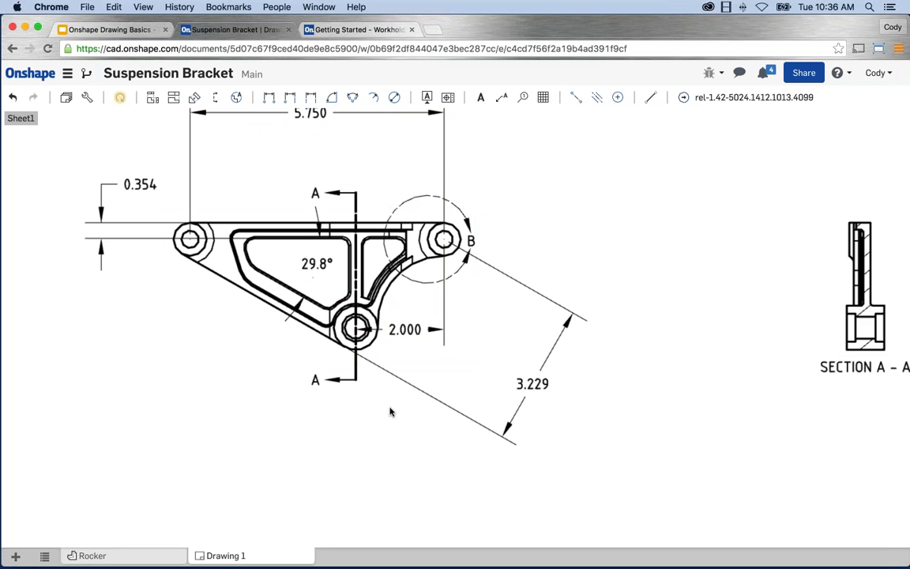
{"action": "left_click", "coordinate": [399, 377]}
{"action": "left_click", "coordinate": [305, 349]}
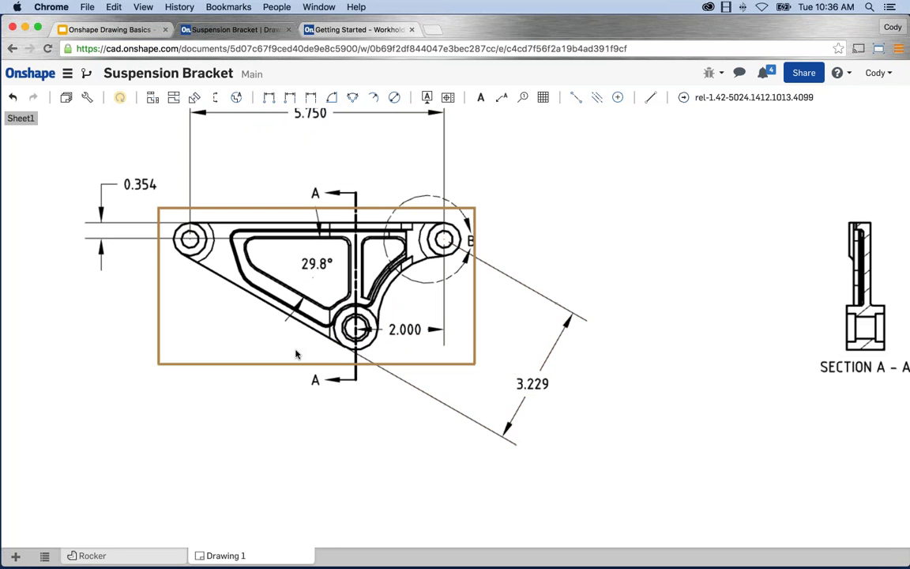
{"action": "left_click", "coordinate": [524, 229]}
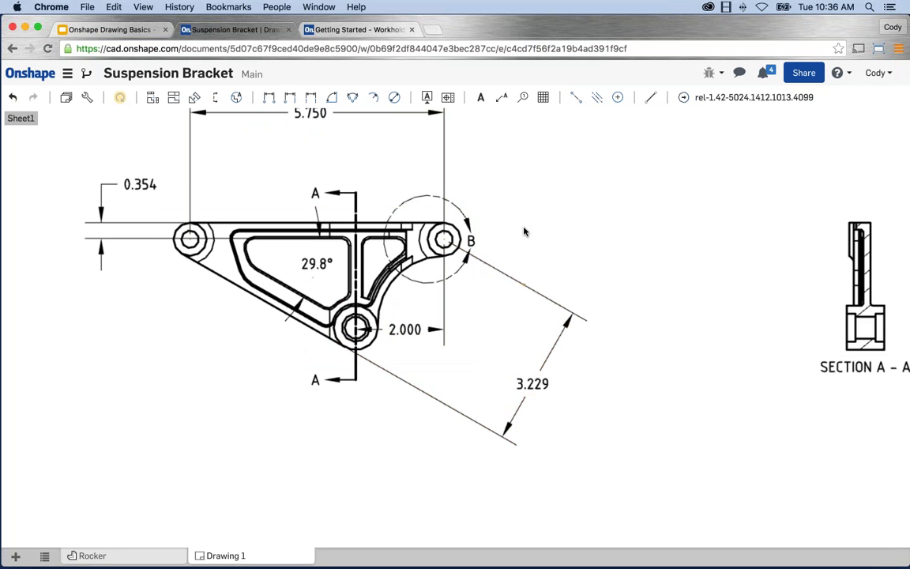
Step: Shift the angular dimension inside the front view's large pocket slightly to the left
{"action": "scroll", "coordinate": [531, 227], "scroll_direction": "down", "scroll_amount": 2}
{"action": "scroll", "coordinate": [537, 215], "scroll_direction": "down", "scroll_amount": 1}
{"action": "middle_click_drag", "start_coordinate": [531, 190], "coordinate": [503, 213]}
{"action": "scroll", "coordinate": [310, 120], "scroll_direction": "up", "scroll_amount": 2}
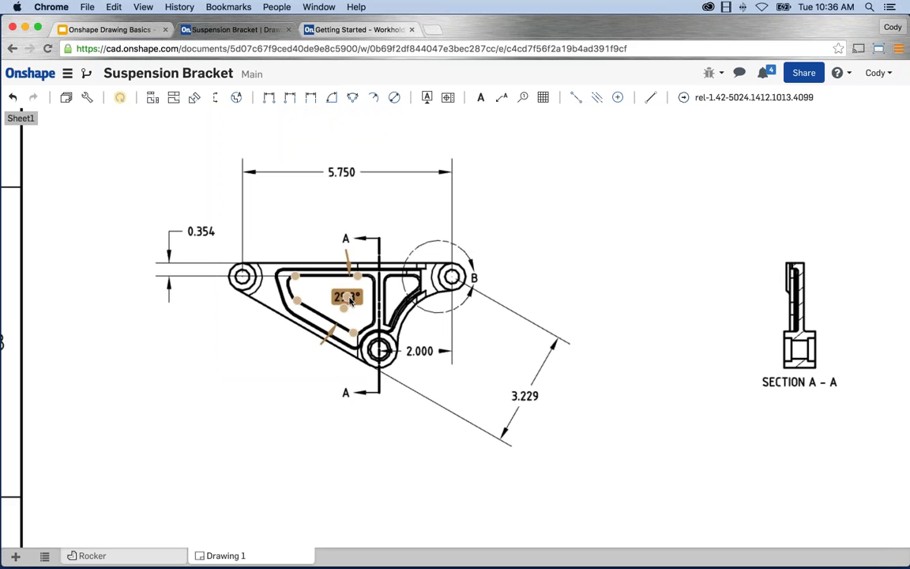
{"action": "mouse_move", "coordinate": [348, 299]}
{"action": "left_mouse_down"}
{"action": "mouse_move", "coordinate": [349, 249]}
{"action": "mouse_move", "coordinate": [344, 297]}
{"action": "left_mouse_up"}
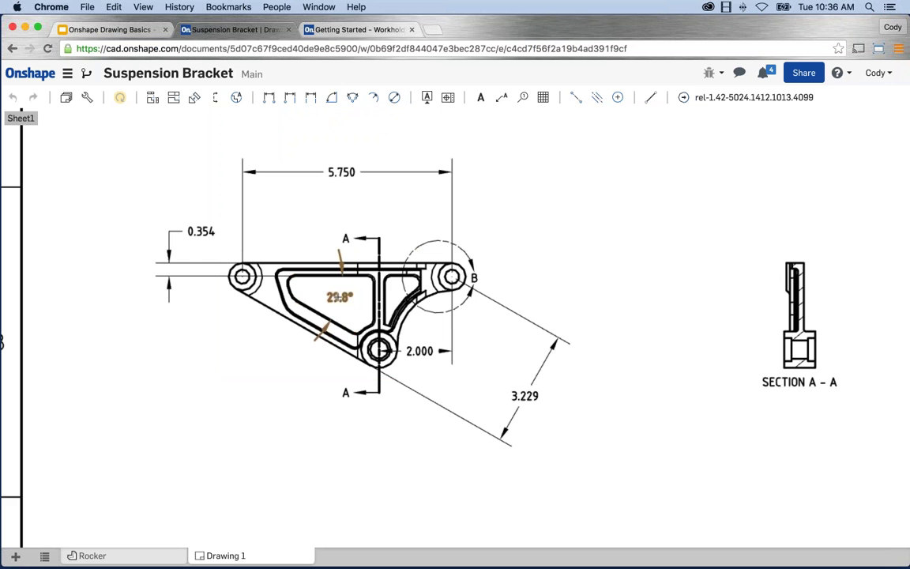
{"action": "left_click", "coordinate": [365, 138]}
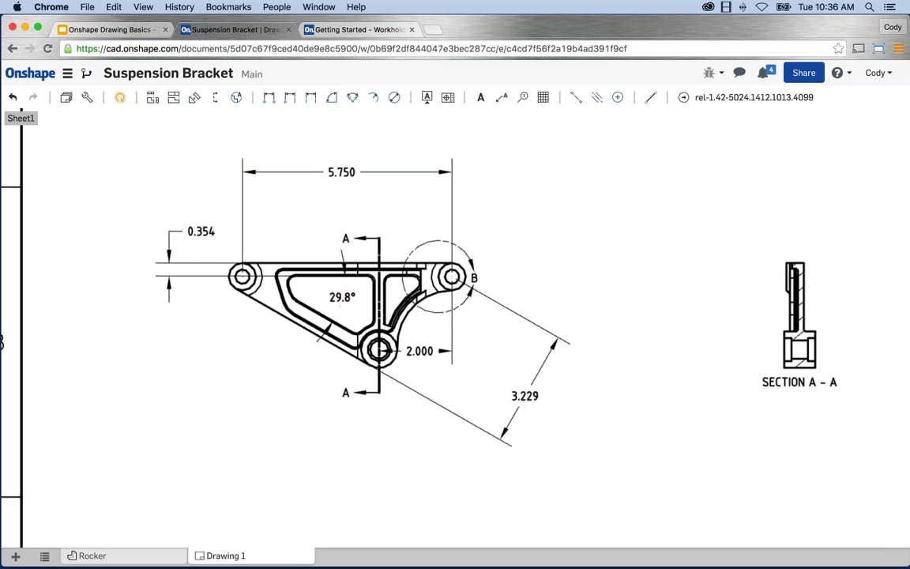
Step: Add a three-point angular dimension from the upper left hole to the upper right and lower holes, placed right of the bracket
{"action": "left_click", "coordinate": [354, 99]}
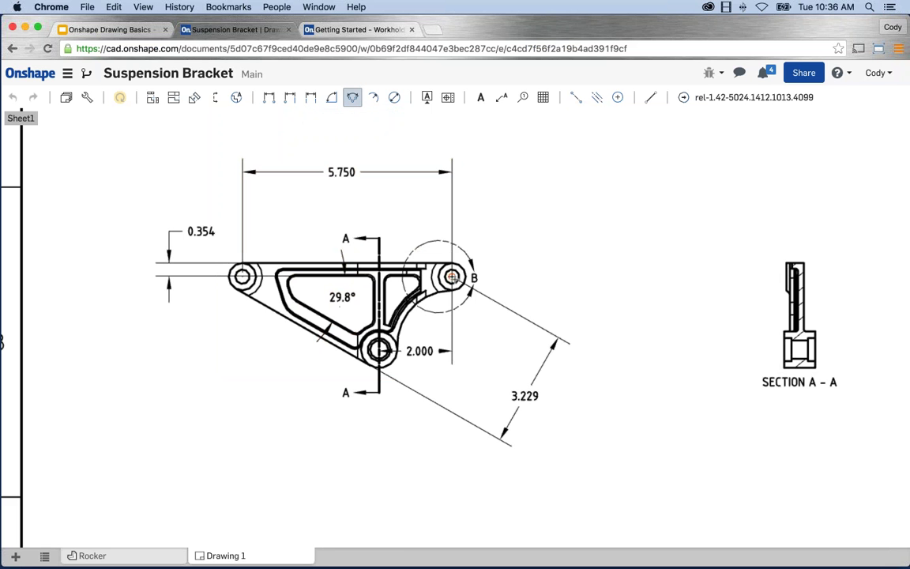
{"action": "left_click", "coordinate": [243, 275]}
{"action": "left_click", "coordinate": [452, 277]}
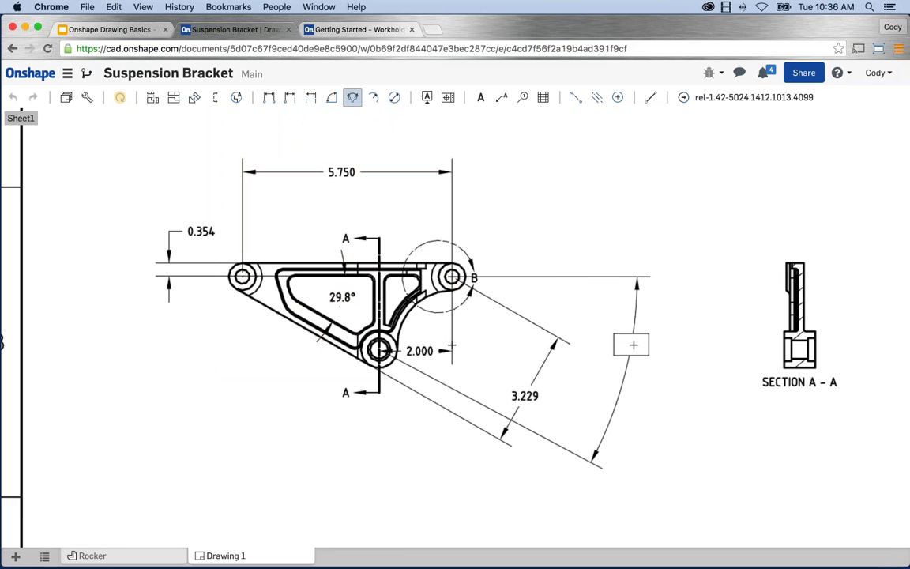
{"action": "left_click", "coordinate": [607, 342]}
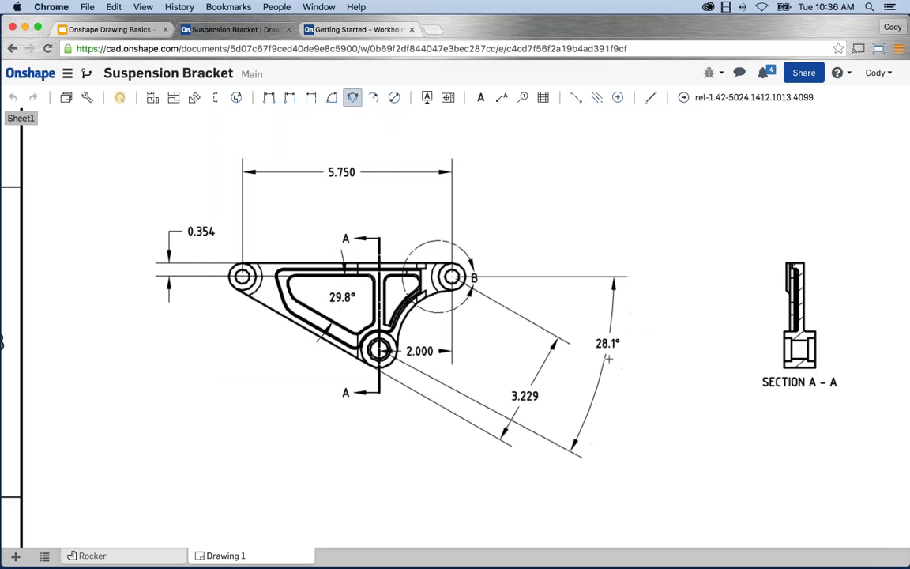
{"action": "key", "text": "Escape"}
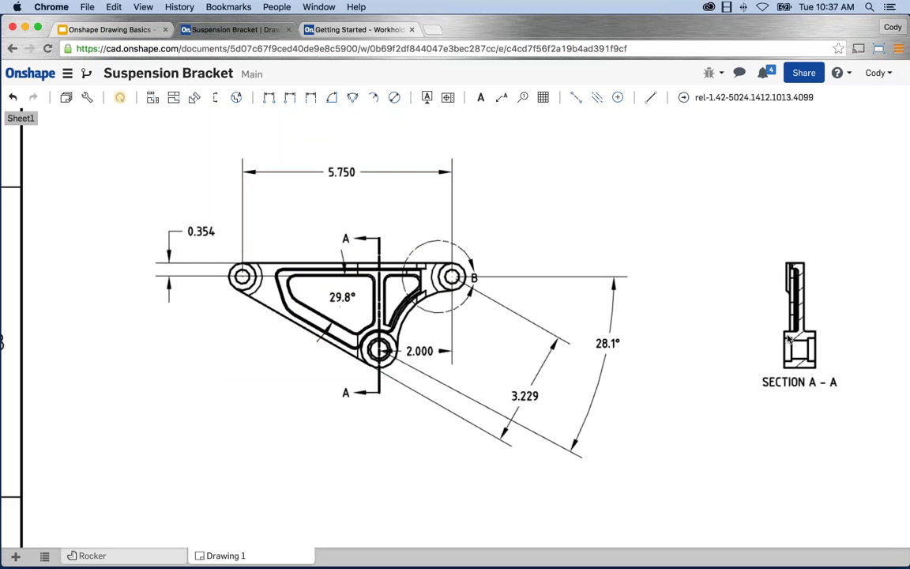
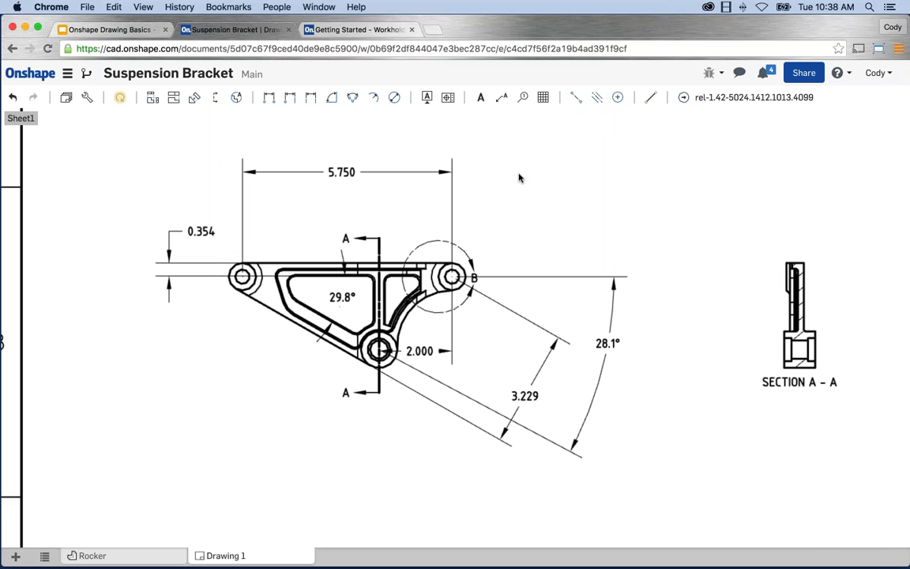
Step: Examine the drawing sheet's views against the Rocker part model, returning to the front view in Drawing 1
{"action": "scroll", "coordinate": [518, 183], "scroll_direction": "down", "scroll_amount": 5}
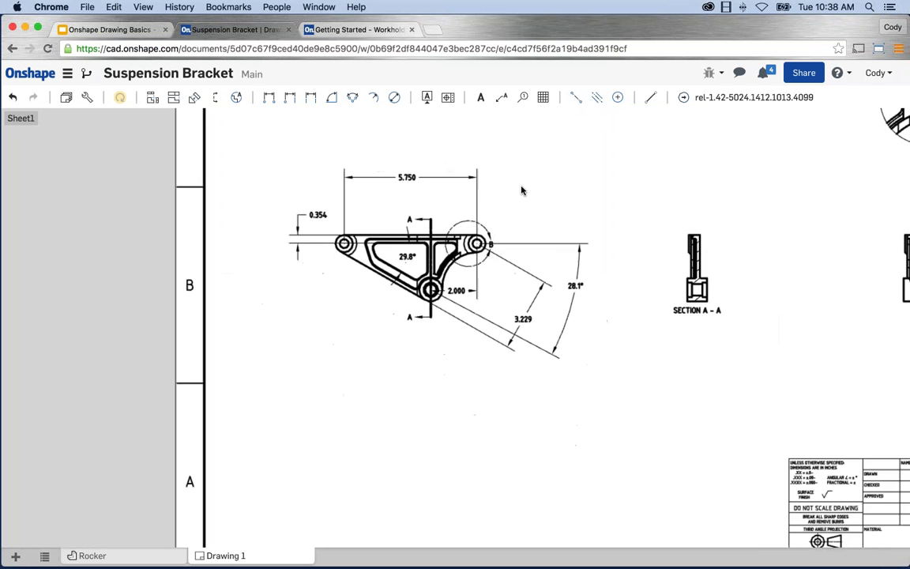
{"action": "middle_click_drag", "start_coordinate": [520, 189], "coordinate": [491, 224]}
{"action": "scroll", "coordinate": [491, 224], "scroll_direction": "down", "scroll_amount": 2}
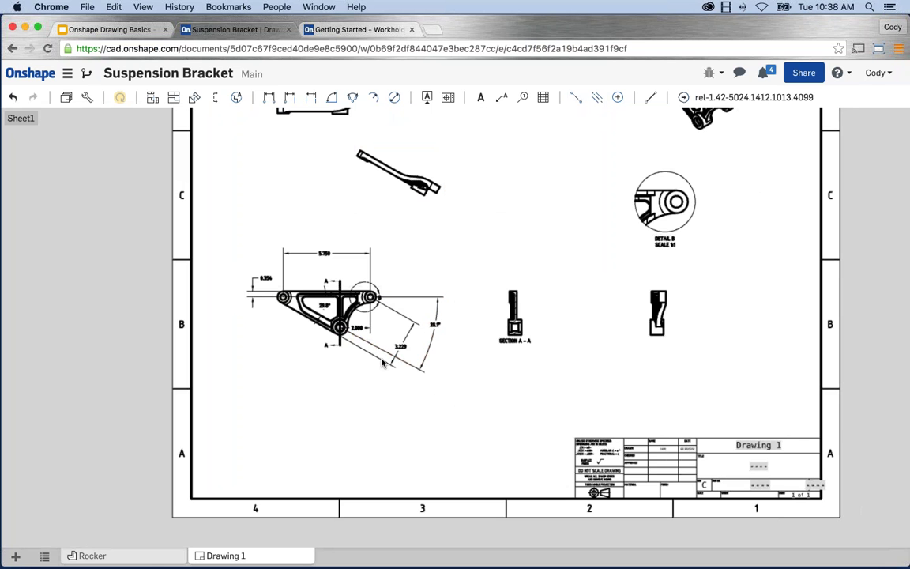
{"action": "left_click", "coordinate": [155, 555]}
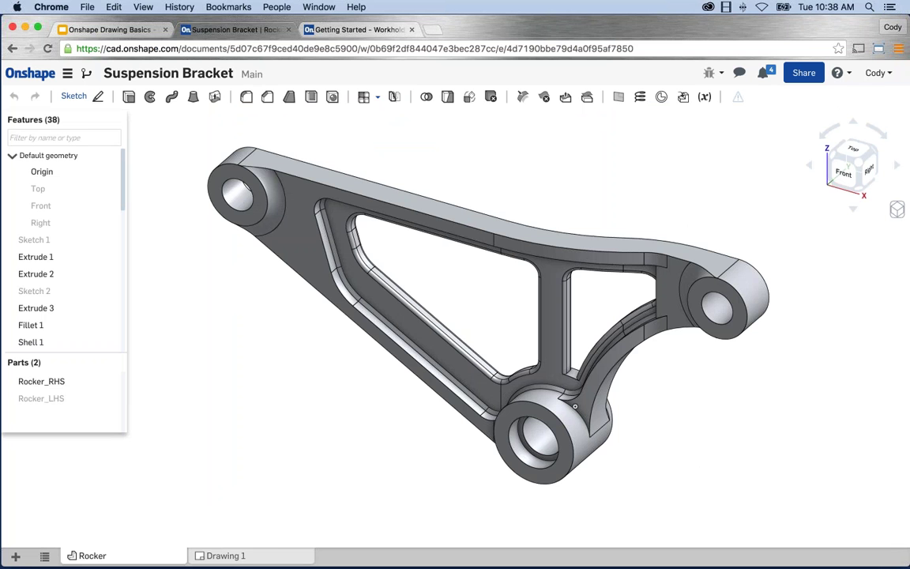
{"action": "left_click", "coordinate": [225, 555]}
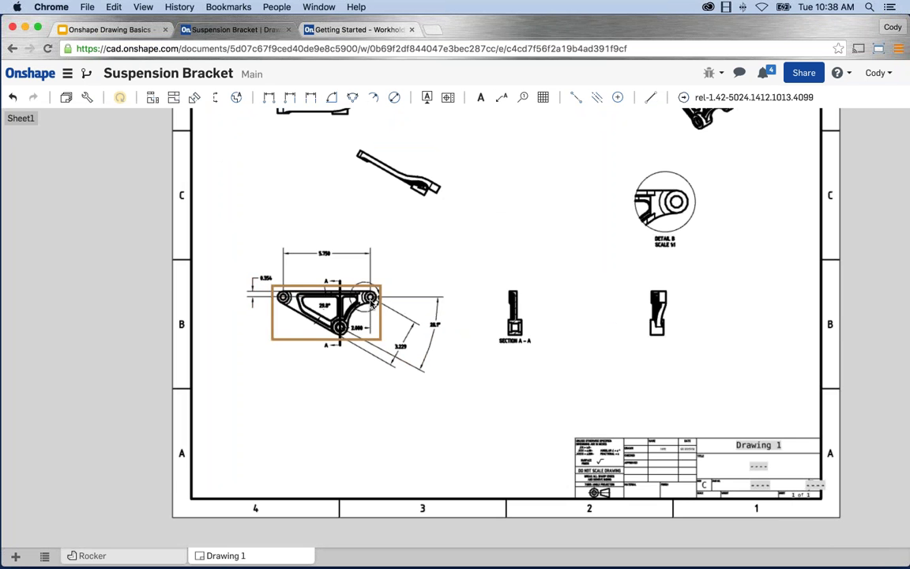
{"action": "scroll", "coordinate": [347, 296], "scroll_direction": "up", "scroll_amount": 2}
{"action": "scroll", "coordinate": [349, 297], "scroll_direction": "up", "scroll_amount": 2}
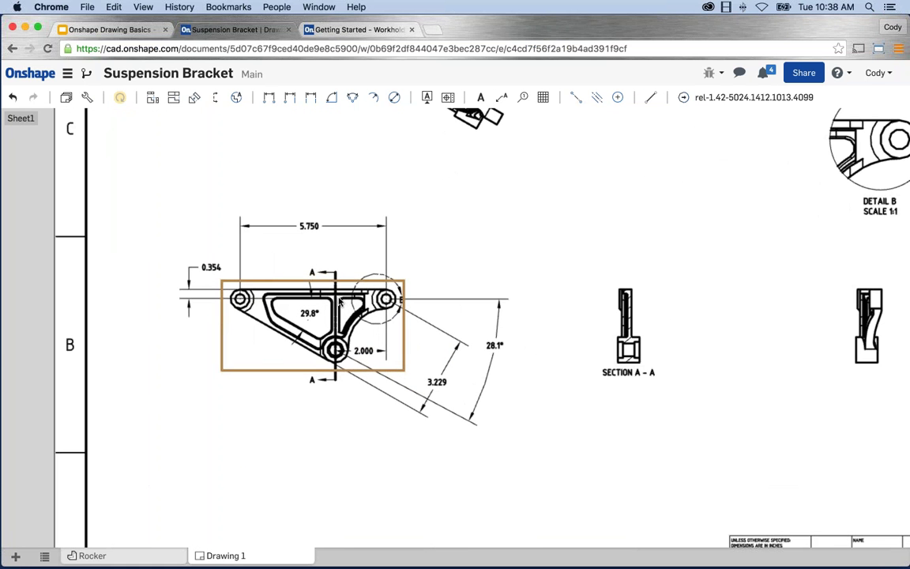
{"action": "scroll", "coordinate": [331, 298], "scroll_direction": "up", "scroll_amount": 2}
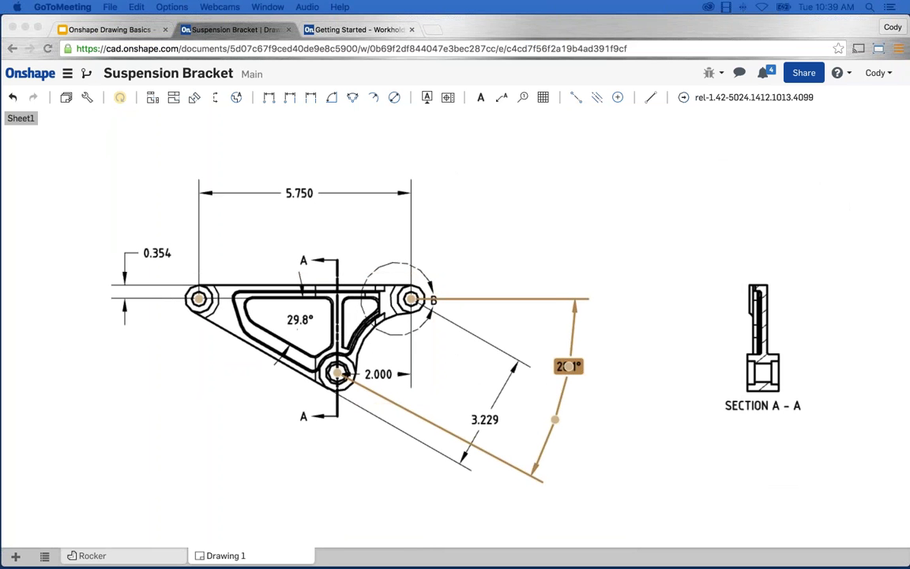
Step: Add a radial dimension to the outer arc around the front view's upper left hole, placed below and left of it
{"action": "left_click", "coordinate": [571, 174]}
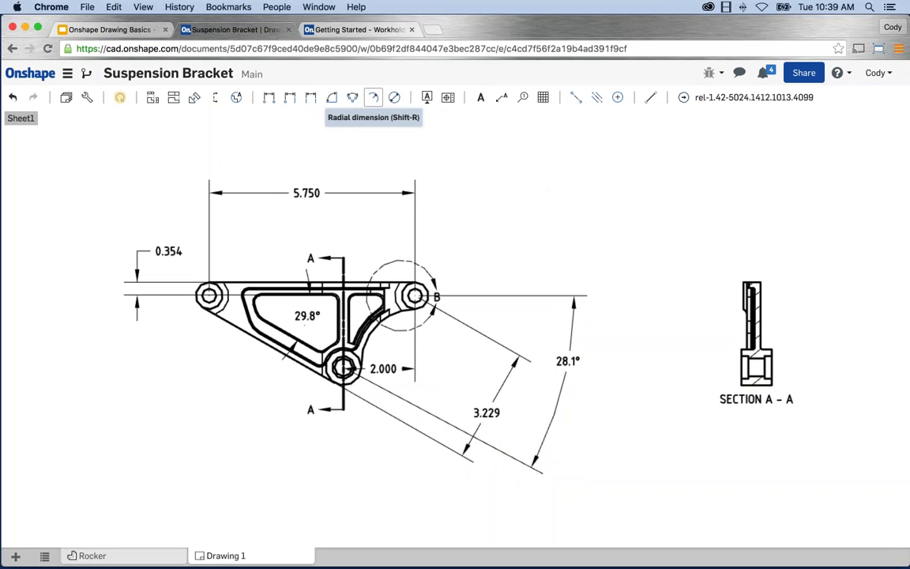
{"action": "left_click", "coordinate": [372, 97]}
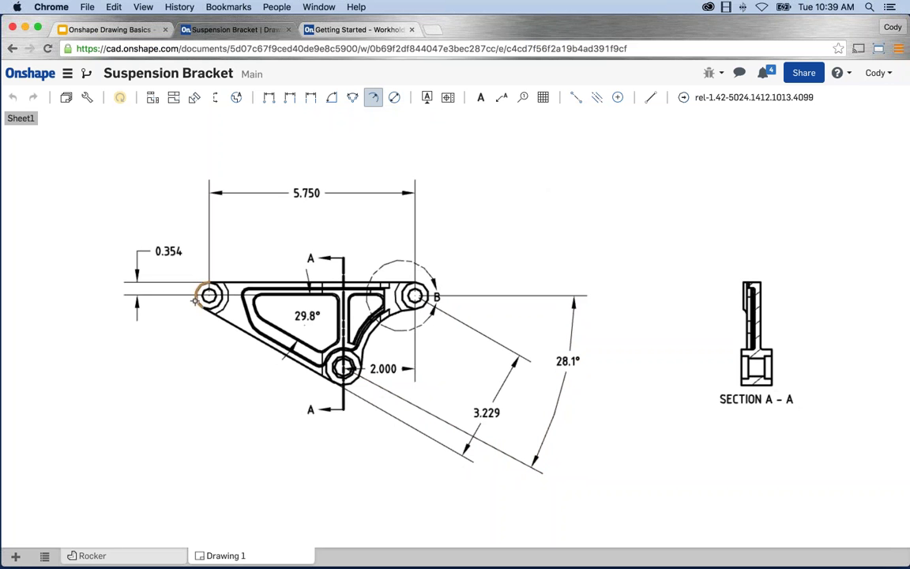
{"action": "left_click", "coordinate": [196, 286]}
{"action": "left_click", "coordinate": [147, 343]}
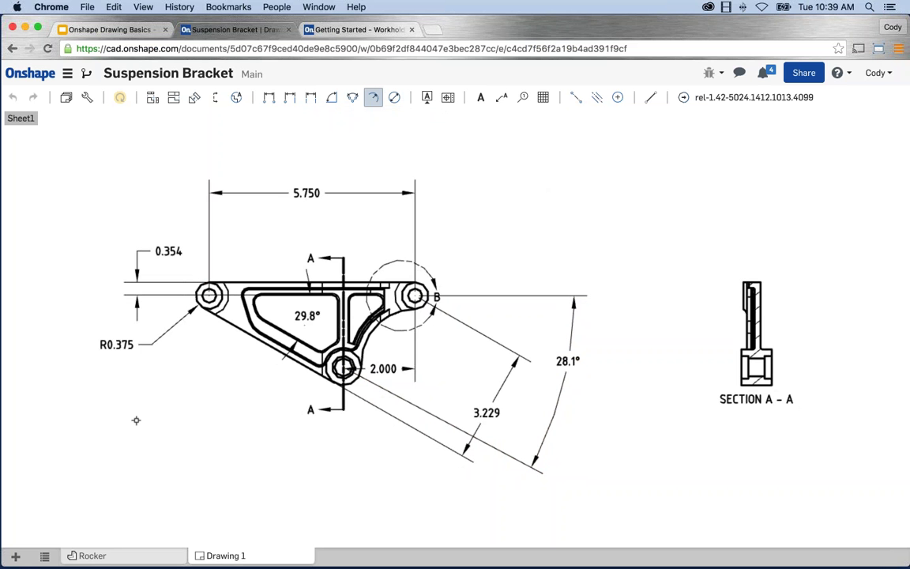
Step: Add the text "3x" above the radial dimension of the front view's upper left boss
{"action": "key", "text": "Escape"}
{"action": "double_click", "coordinate": [118, 345]}
{"action": "left_click", "coordinate": [199, 326]}
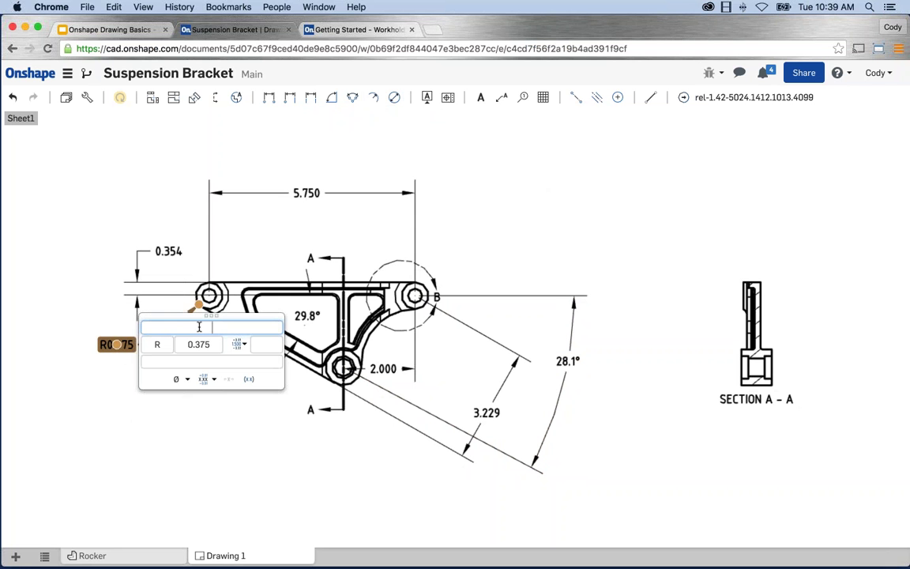
{"action": "type", "text": "4x"}
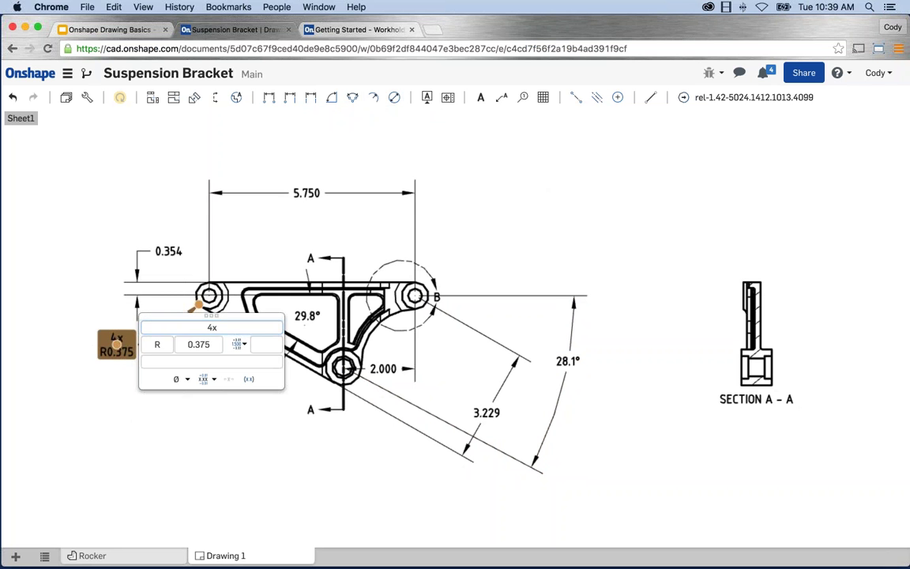
{"action": "left_click", "coordinate": [116, 345]}
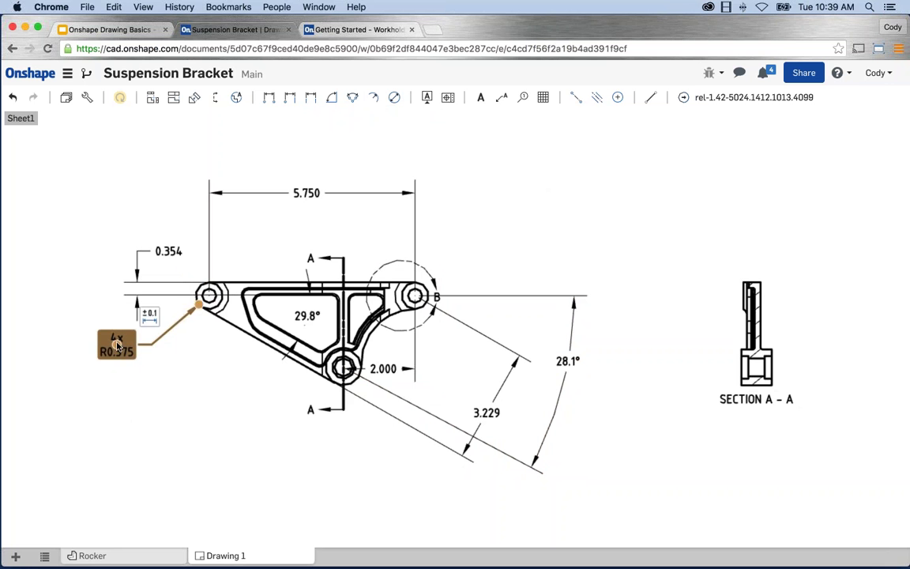
{"action": "double_click", "coordinate": [117, 345]}
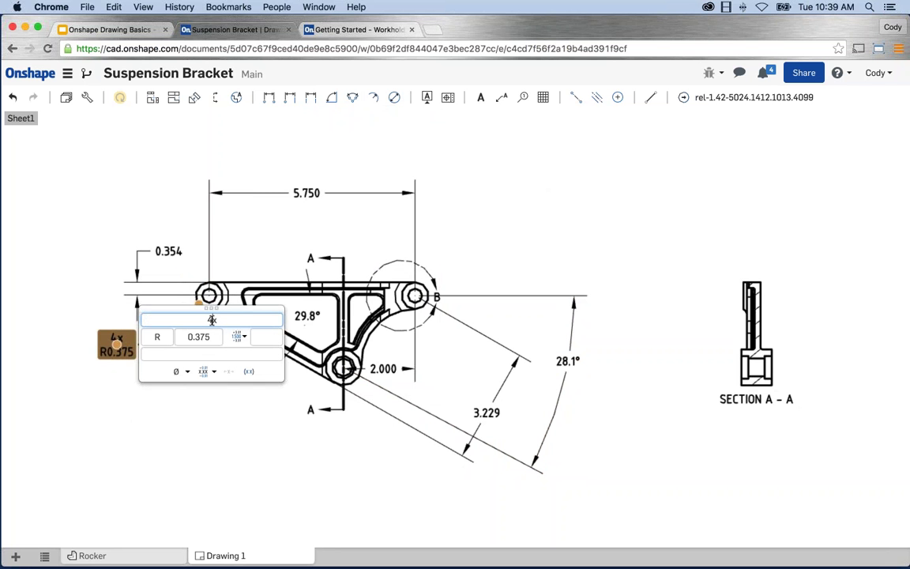
{"action": "double_click", "coordinate": [212, 319]}
{"action": "type", "text": "3x"}
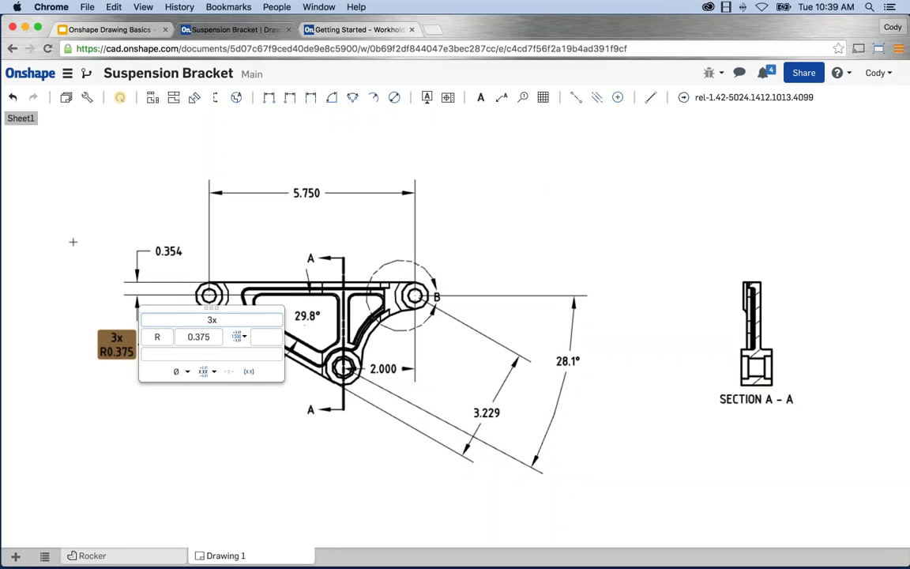
{"action": "left_click", "coordinate": [72, 243]}
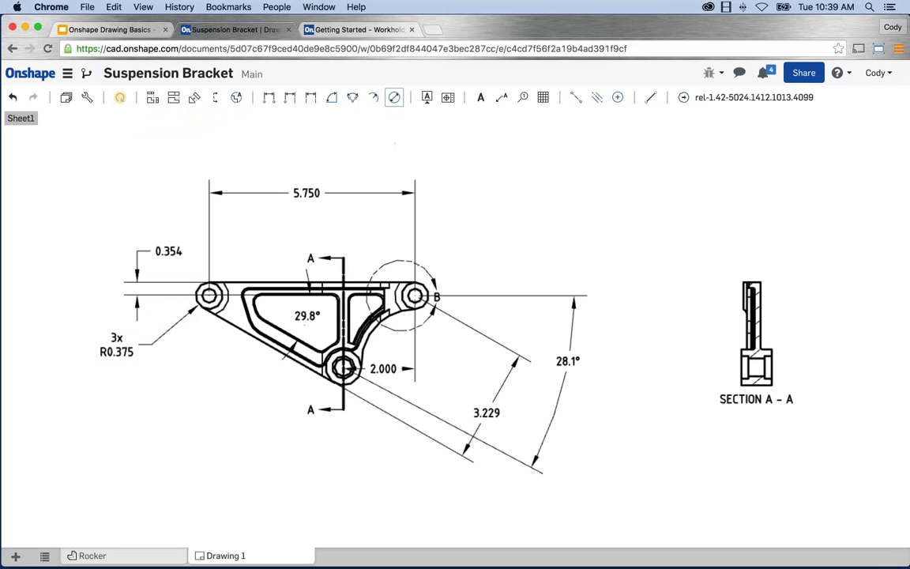
Step: Add a diameter dimension to the front view's upper left hole, placed directly below the 3x radial dimension
{"action": "left_click", "coordinate": [393, 96]}
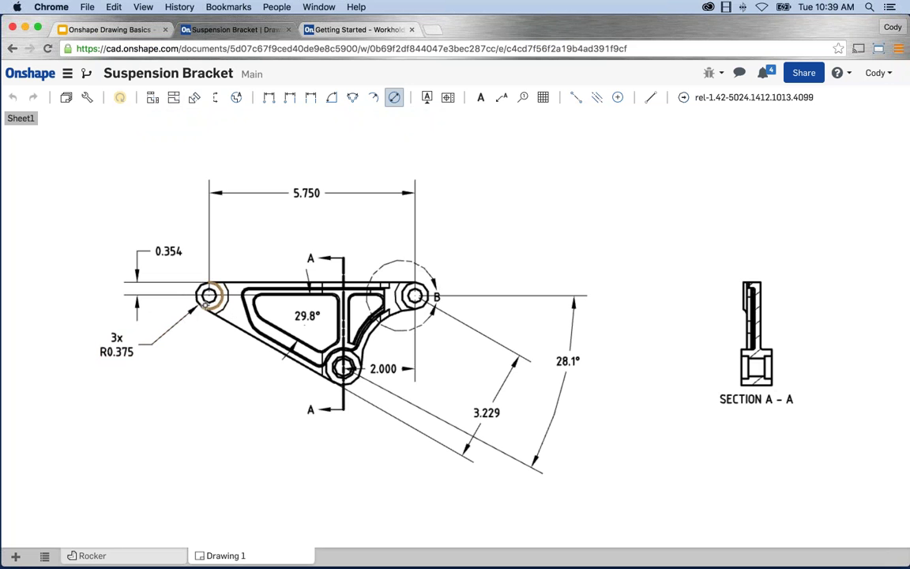
{"action": "left_click", "coordinate": [203, 300]}
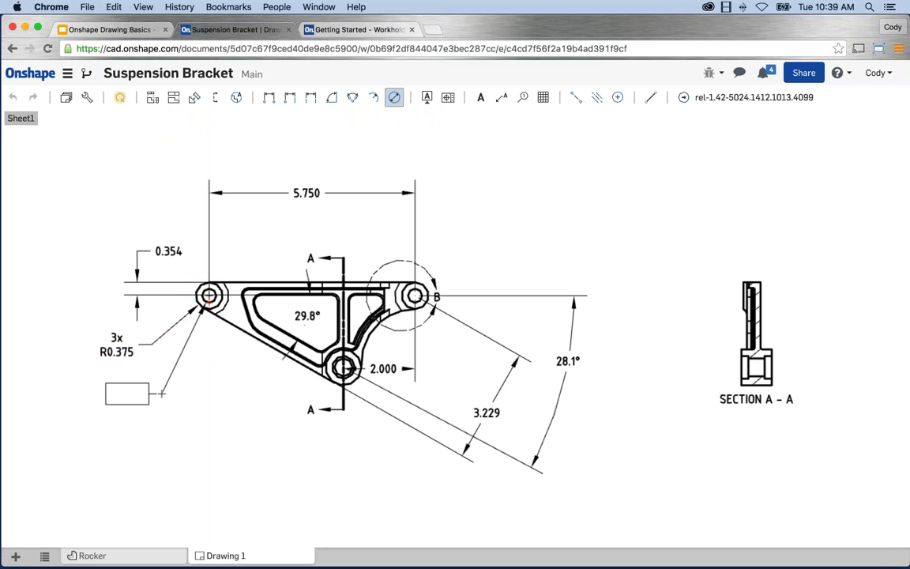
{"action": "left_click", "coordinate": [138, 392]}
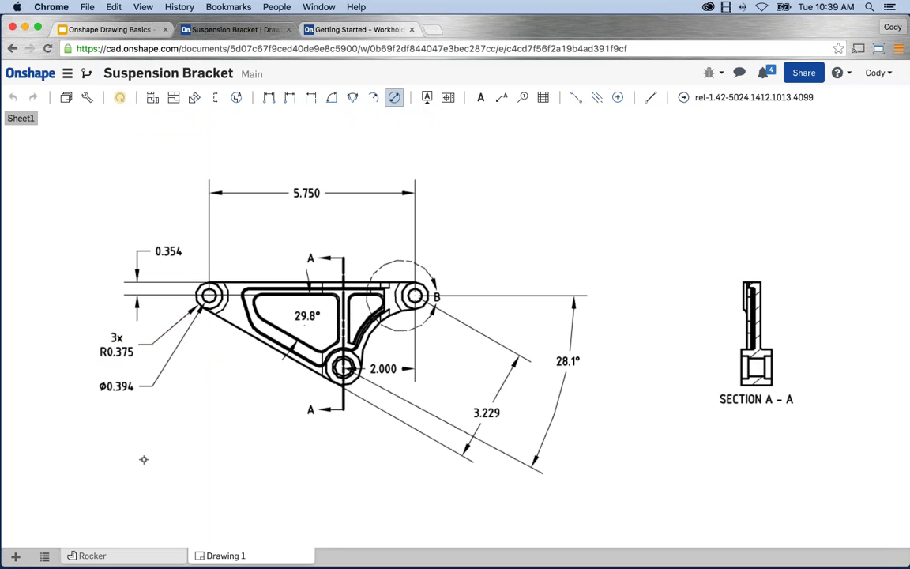
{"action": "key", "text": "Escape"}
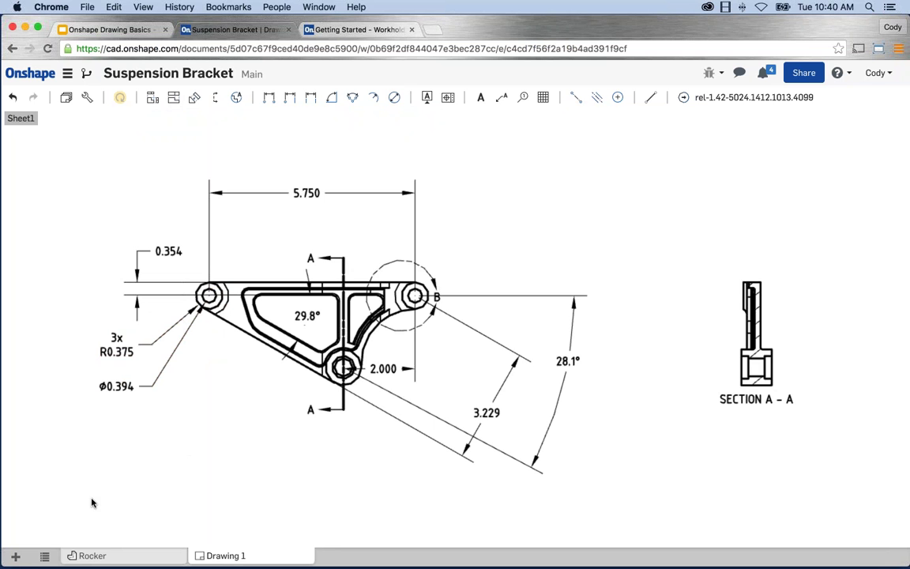
Step: Set the dimension text size to 0.22 in the drawing's properties
{"action": "scroll", "coordinate": [528, 182], "scroll_direction": "down", "scroll_amount": 2}
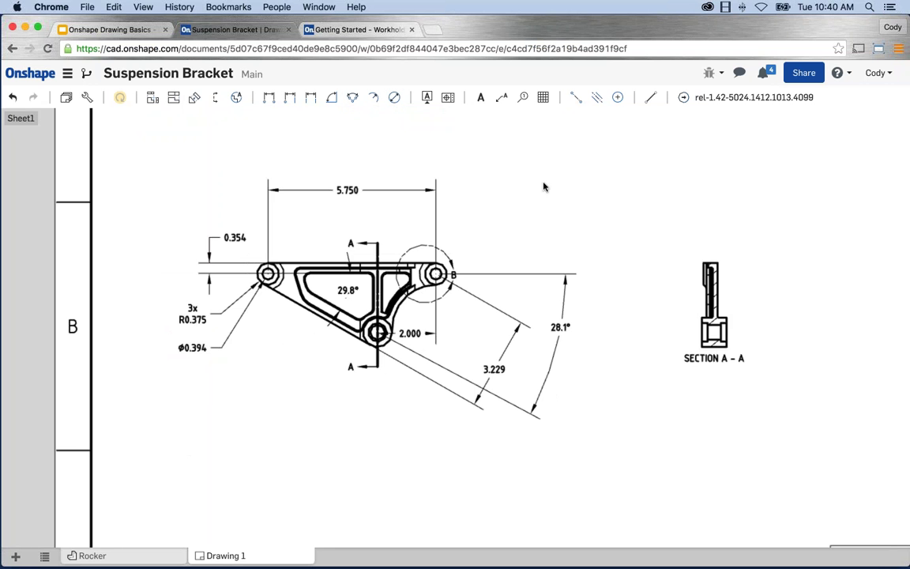
{"action": "middle_click_drag", "start_coordinate": [544, 188], "coordinate": [451, 195]}
{"action": "scroll", "coordinate": [450, 196], "scroll_direction": "down", "scroll_amount": 1}
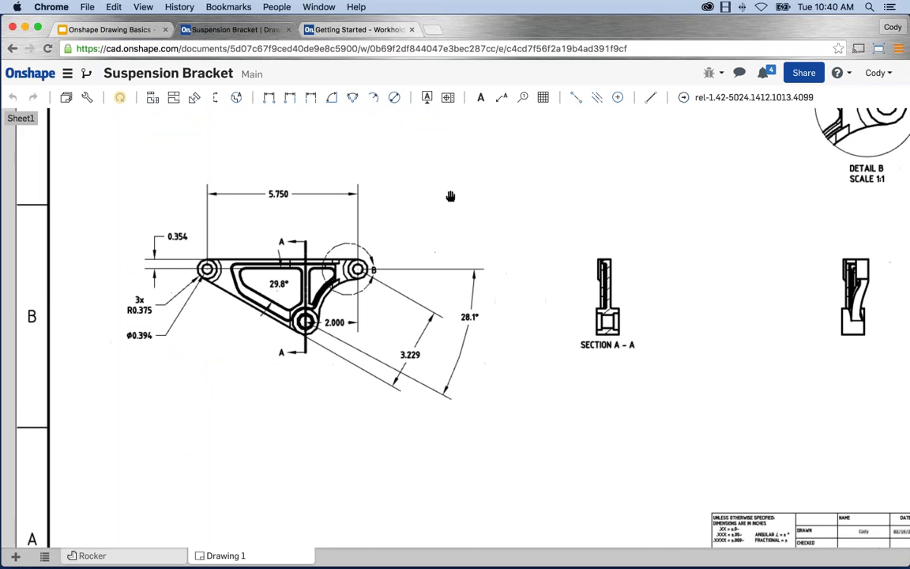
{"action": "scroll", "coordinate": [450, 196], "scroll_direction": "down", "scroll_amount": 5}
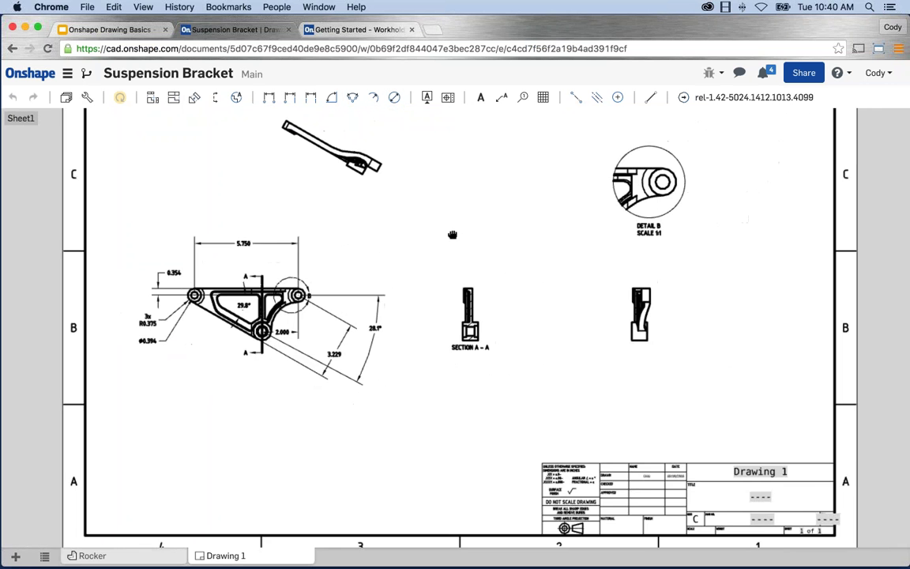
{"action": "scroll", "coordinate": [452, 235], "scroll_direction": "down", "scroll_amount": 3}
{"action": "middle_click_drag", "start_coordinate": [452, 235], "coordinate": [462, 270]}
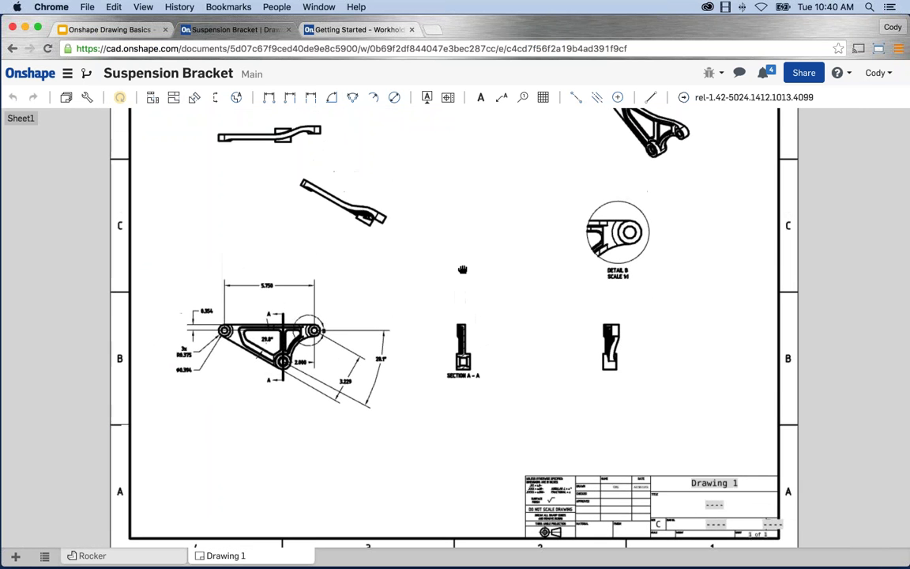
{"action": "scroll", "coordinate": [462, 250], "scroll_direction": "down", "scroll_amount": 2}
{"action": "middle_click_drag", "start_coordinate": [470, 193], "coordinate": [470, 228]}
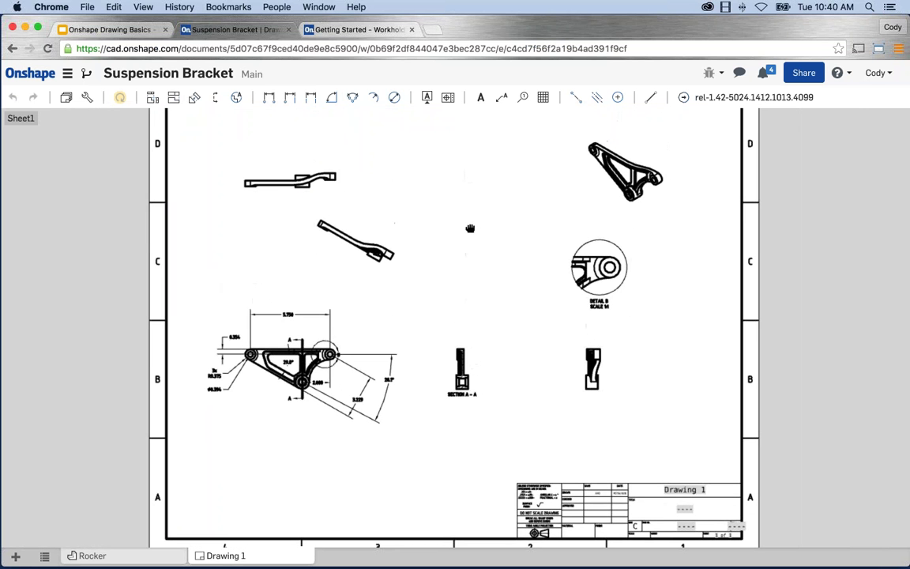
{"action": "scroll", "coordinate": [469, 229], "scroll_direction": "down", "scroll_amount": 1}
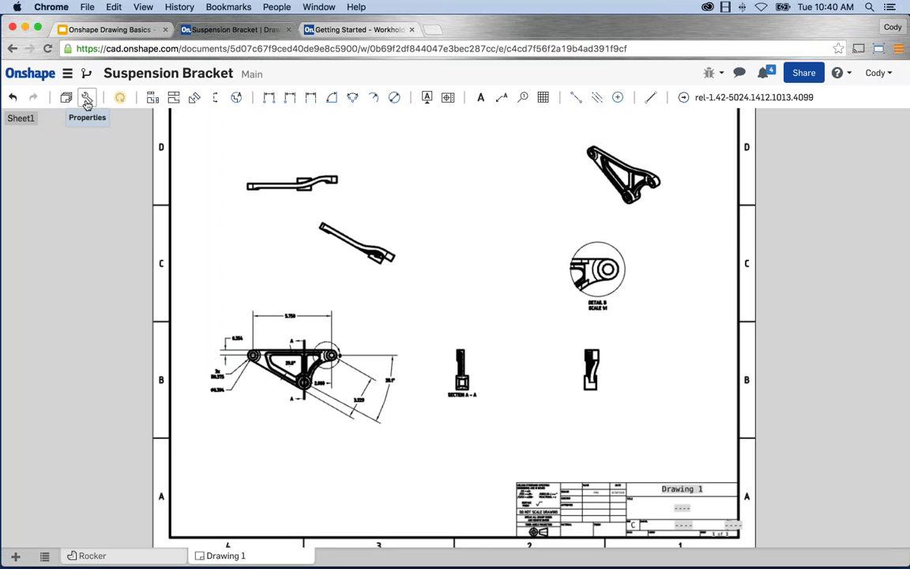
{"action": "left_click", "coordinate": [87, 98]}
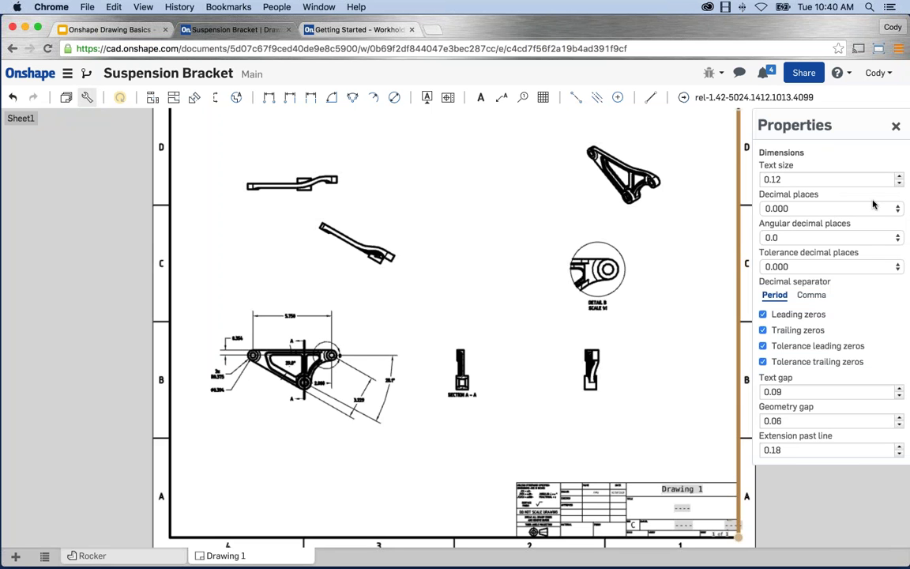
{"action": "left_click", "coordinate": [899, 177]}
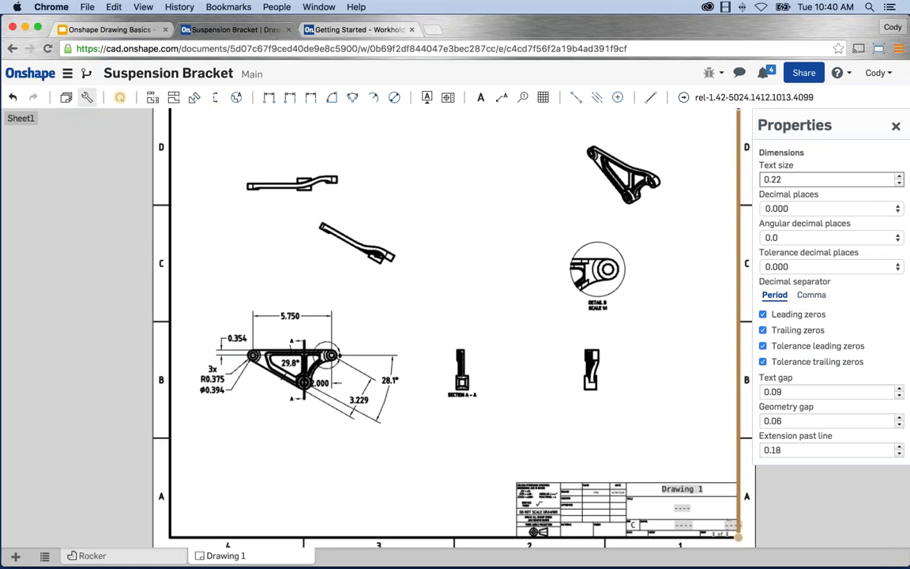
{"action": "left_click", "coordinate": [254, 371]}
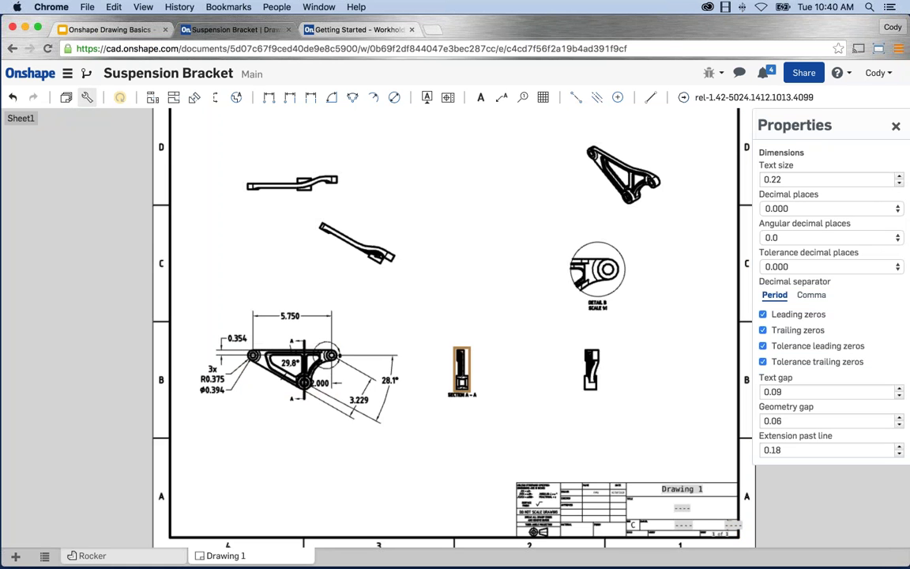
Step: Set the drawing's dimension decimal places to 0.0000 and close the properties
{"action": "left_click", "coordinate": [898, 209]}
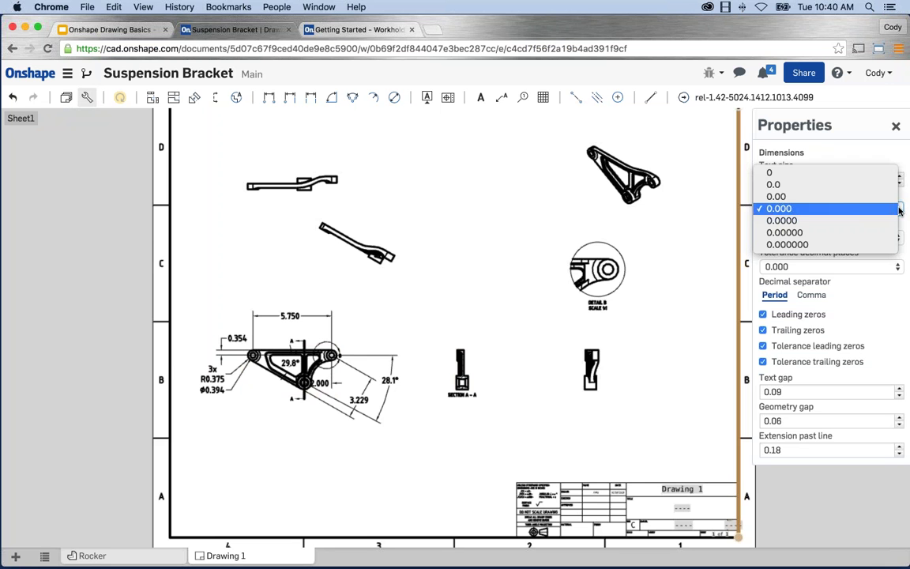
{"action": "left_click", "coordinate": [831, 221]}
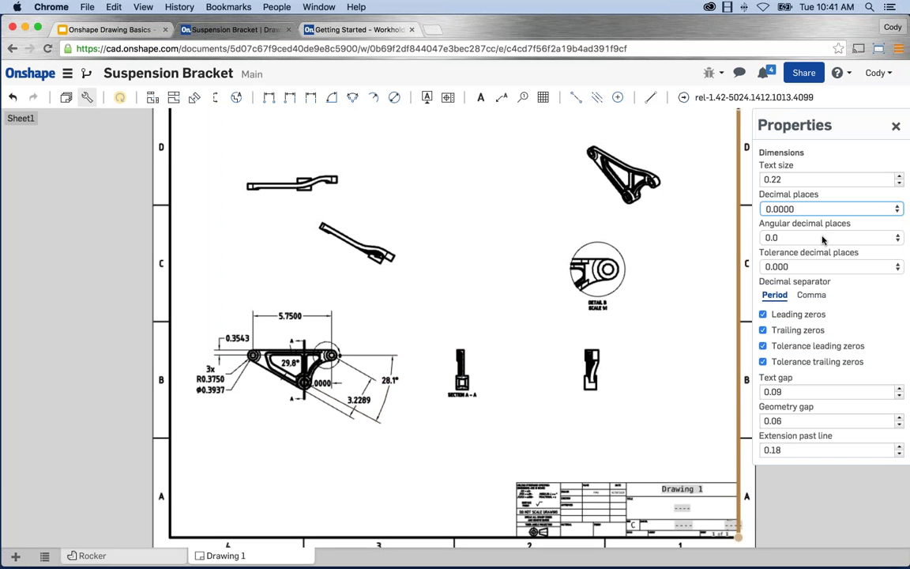
{"action": "left_click", "coordinate": [896, 128]}
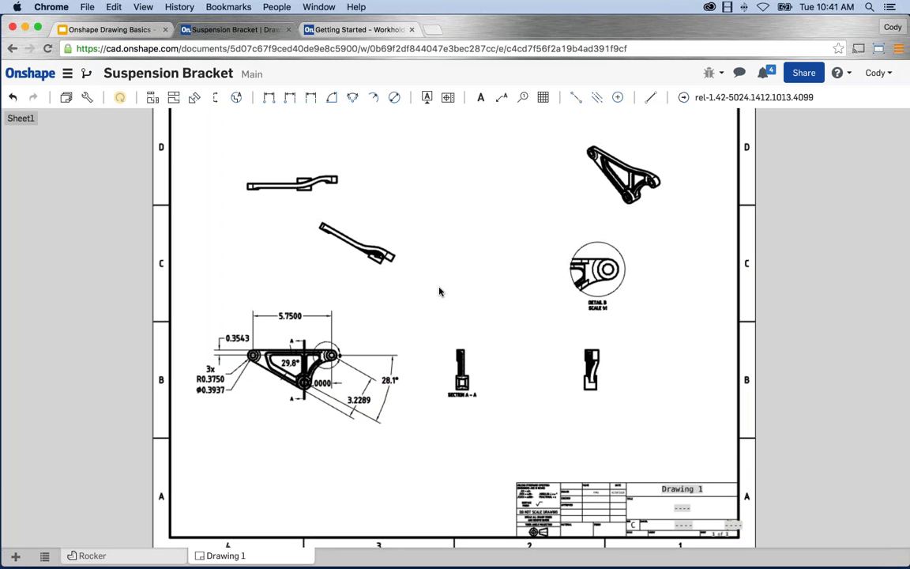
{"action": "key", "text": "f"}
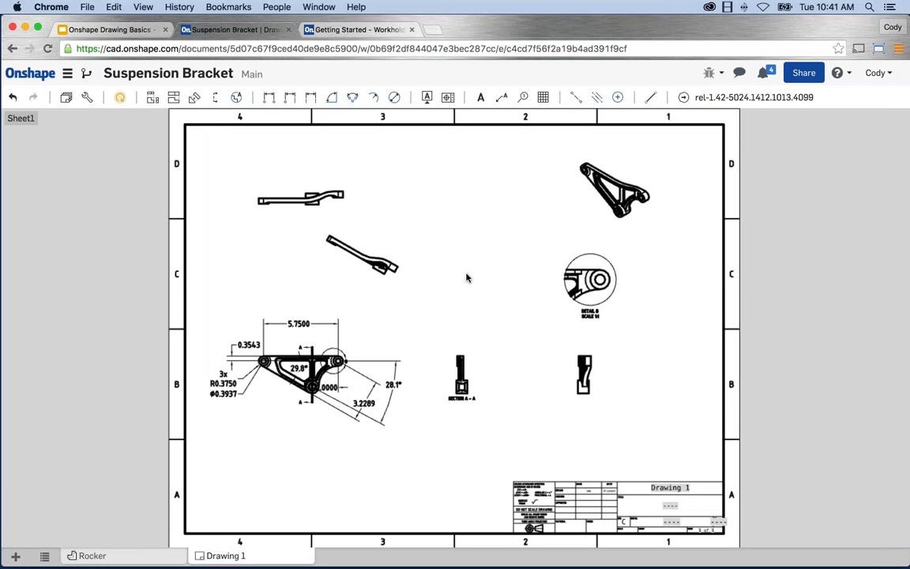
{"action": "left_click", "coordinate": [426, 99]}
{"action": "scroll", "coordinate": [312, 398], "scroll_direction": "up", "scroll_amount": 5}
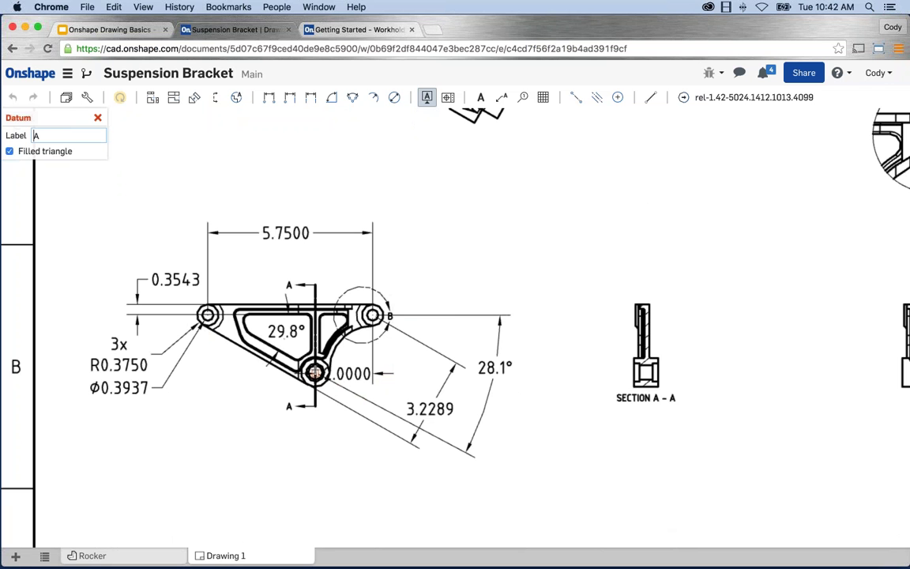
{"action": "key", "text": "Escape"}
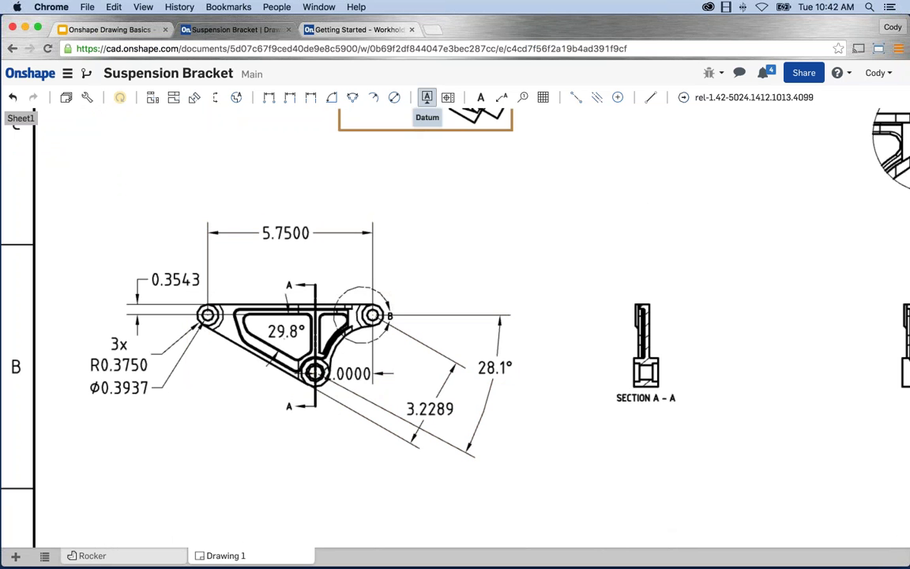
Step: Attach datum A with a filled triangle to the front view's top edge and move it above the large pocket's left end
{"action": "left_click", "coordinate": [426, 96]}
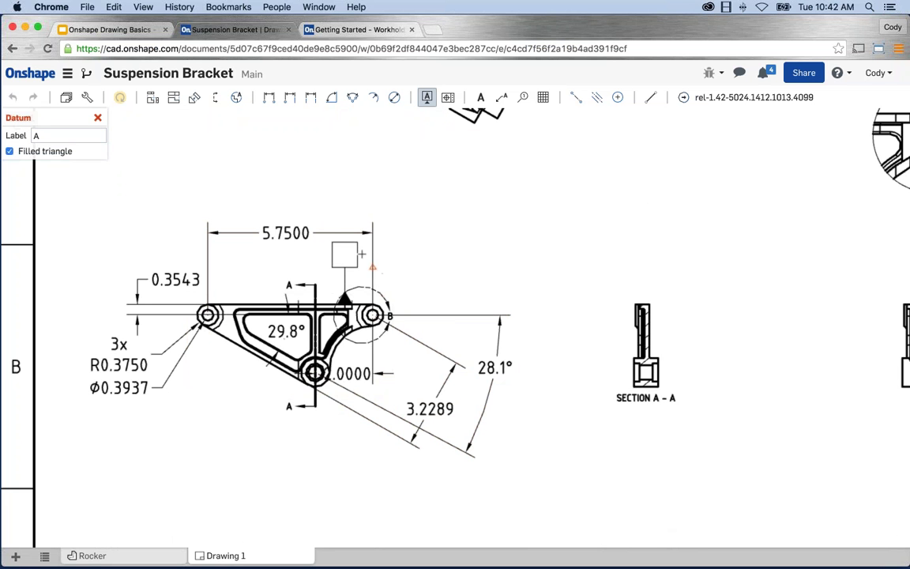
{"action": "left_click", "coordinate": [358, 254]}
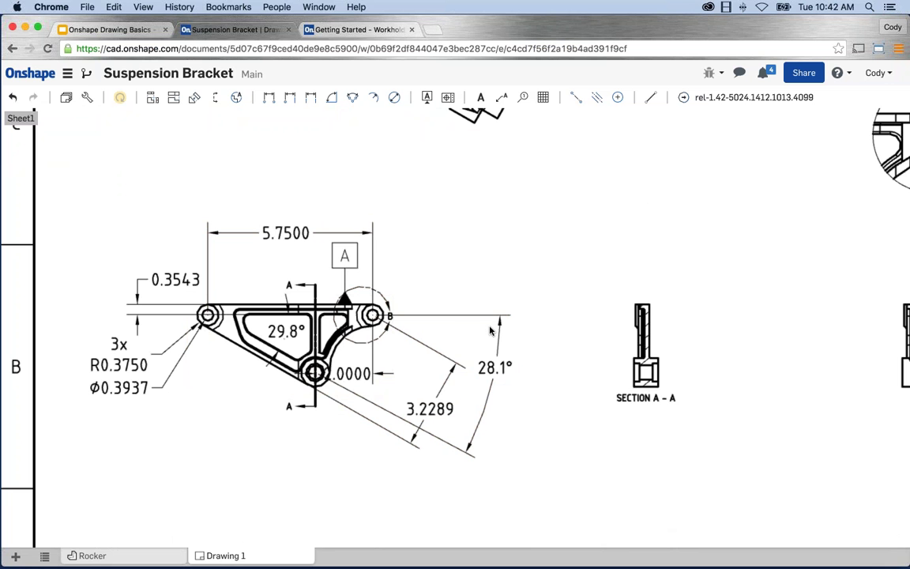
{"action": "left_click", "coordinate": [344, 263]}
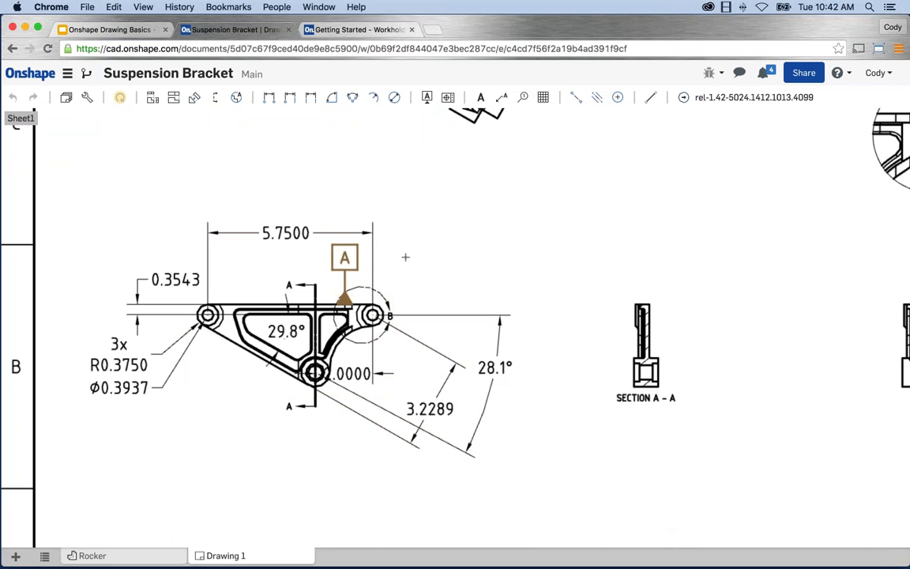
{"action": "left_click_drag", "start_coordinate": [361, 266], "coordinate": [245, 255]}
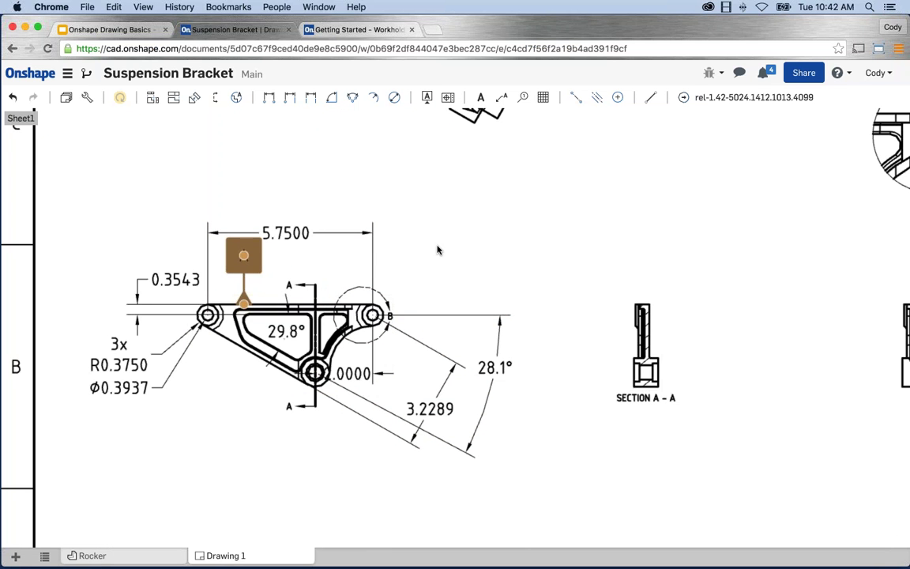
{"action": "left_click", "coordinate": [439, 251]}
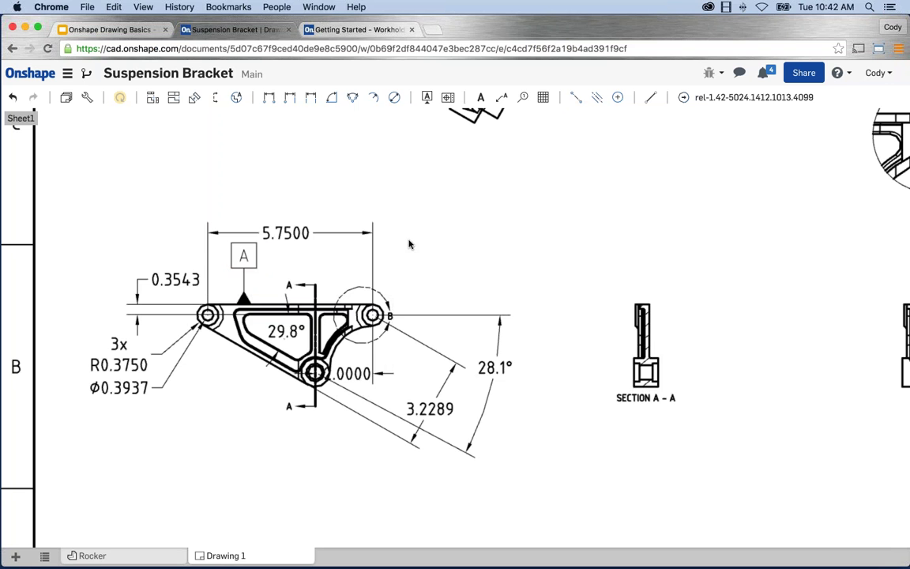
Step: Start a geometric tolerance frame with the concentricity symbol and a diameter symbol for the tolerance zone
{"action": "scroll", "coordinate": [415, 228], "scroll_direction": "down", "scroll_amount": 2}
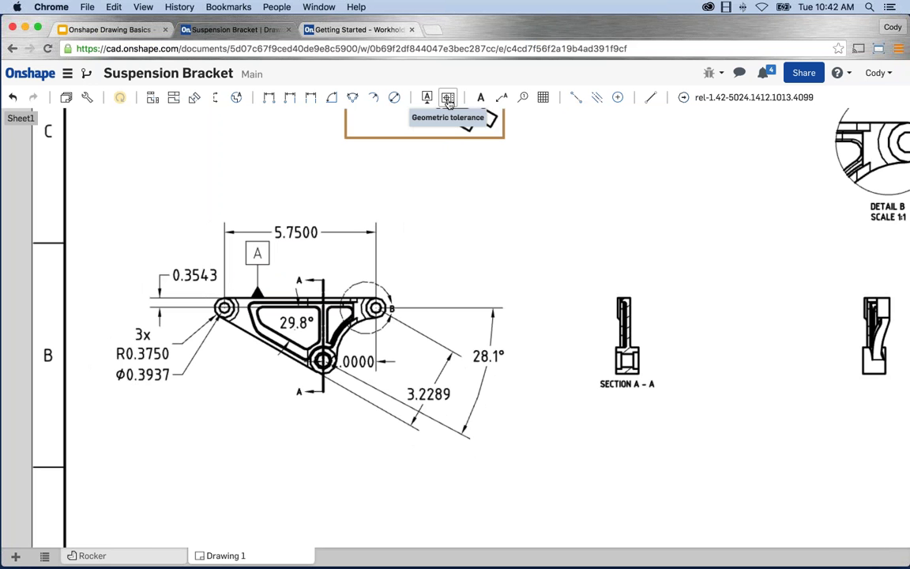
{"action": "scroll", "coordinate": [498, 207], "scroll_direction": "down", "scroll_amount": 5}
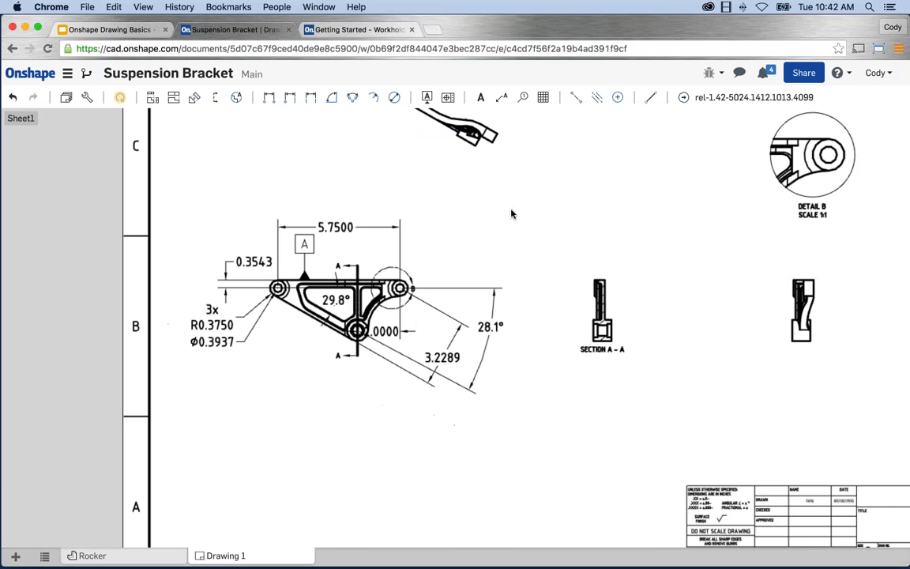
{"action": "middle_click_drag", "start_coordinate": [543, 225], "coordinate": [432, 309]}
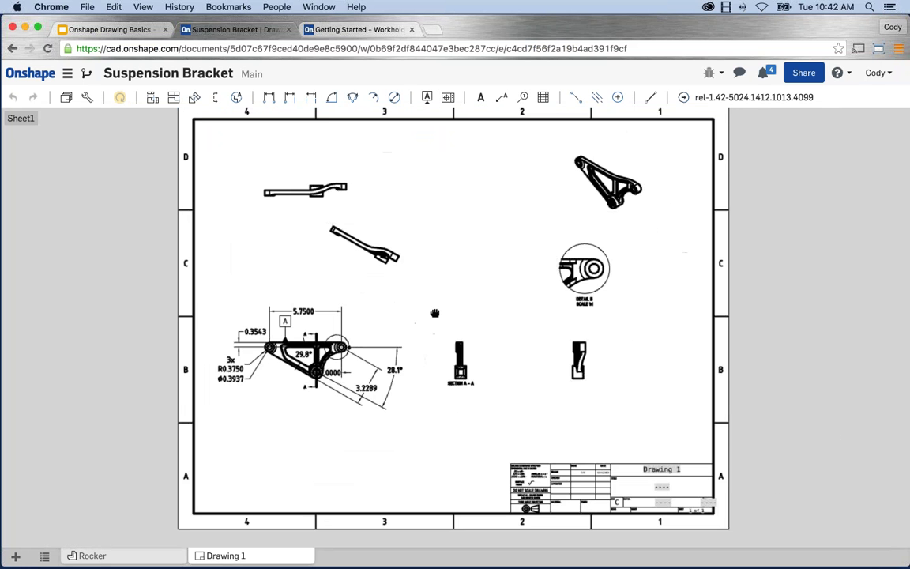
{"action": "left_click", "coordinate": [448, 101]}
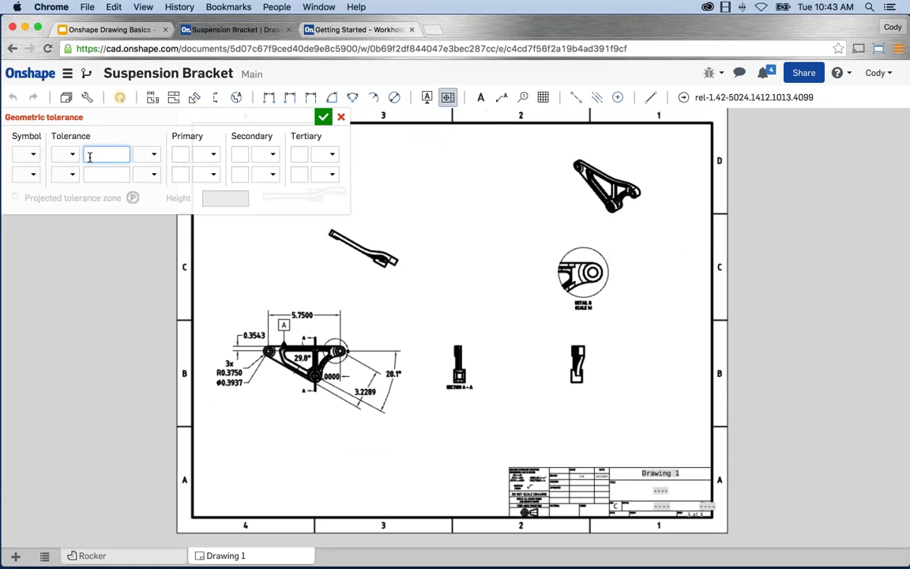
{"action": "left_click", "coordinate": [71, 154]}
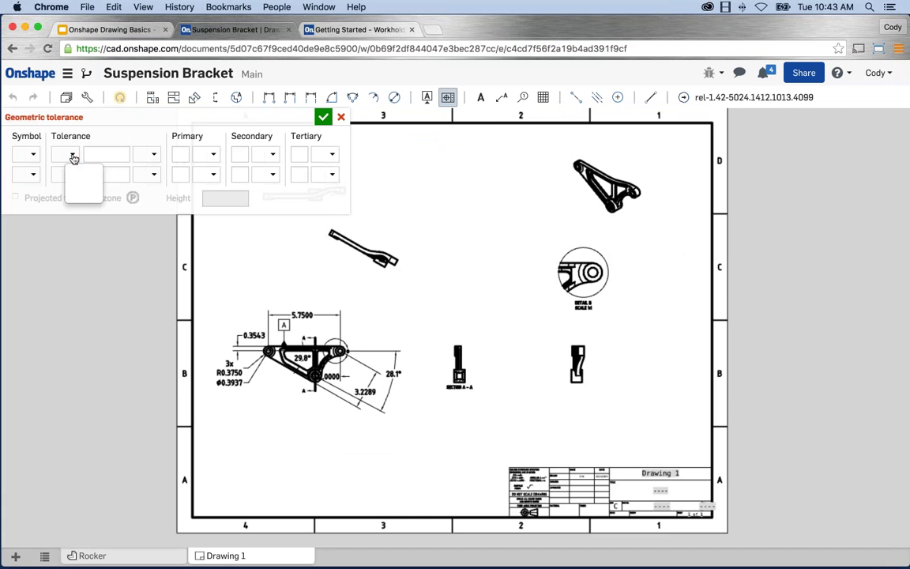
{"action": "left_click", "coordinate": [32, 155]}
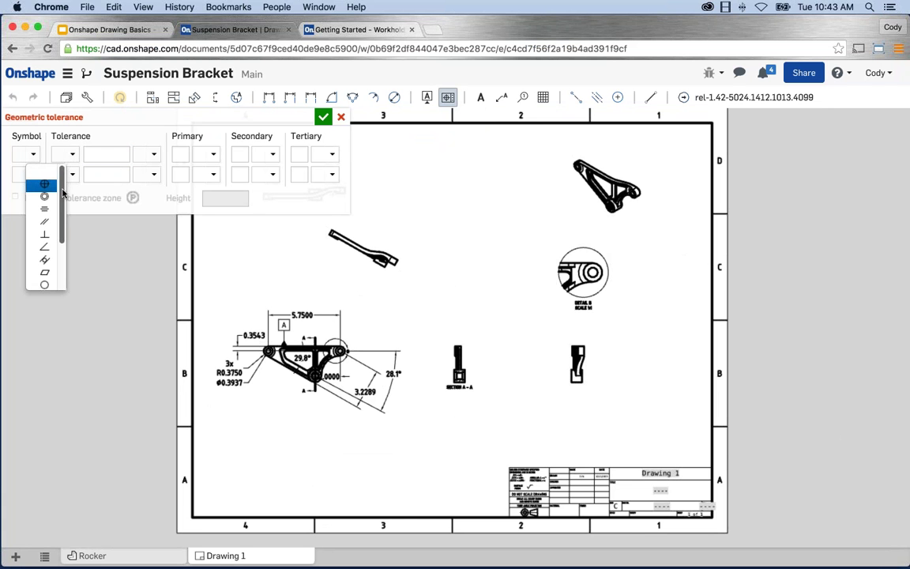
{"action": "scroll", "coordinate": [62, 191], "scroll_direction": "down", "scroll_amount": 3}
{"action": "scroll", "coordinate": [62, 190], "scroll_direction": "up", "scroll_amount": 3}
{"action": "left_click", "coordinate": [44, 196]}
{"action": "left_click", "coordinate": [71, 154]}
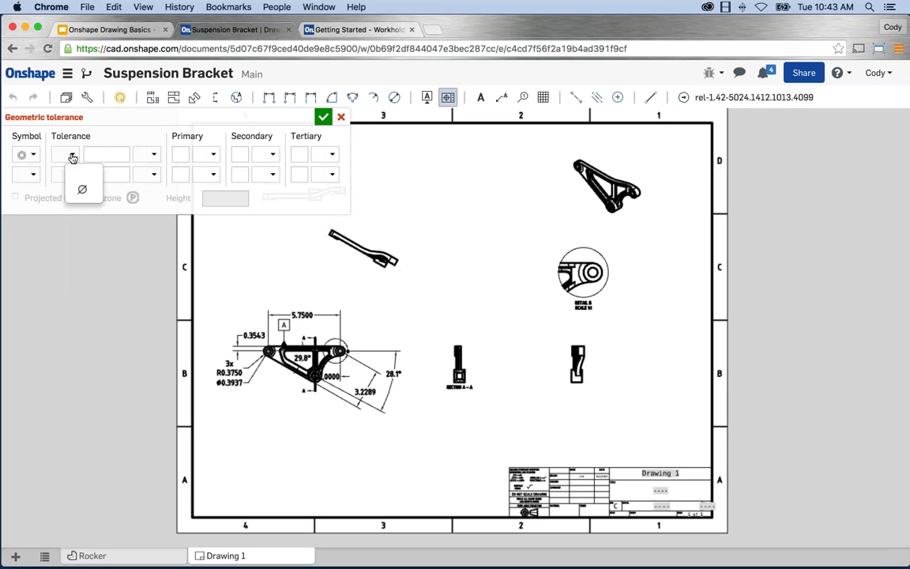
{"action": "left_click", "coordinate": [82, 190]}
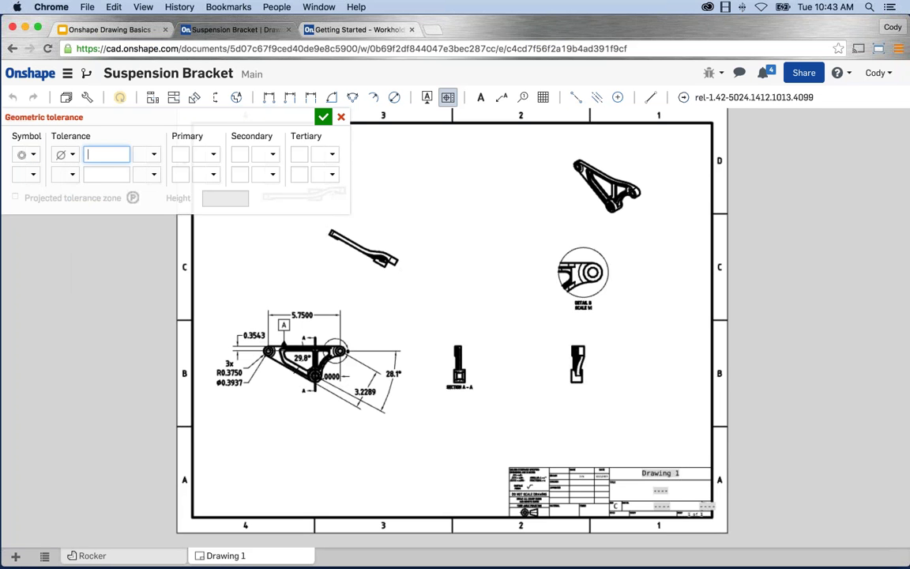
Step: Set the concentricity tolerance to .03 and place its frame directly below the front view's hole diameter dimension
{"action": "type", "text": ".03"}
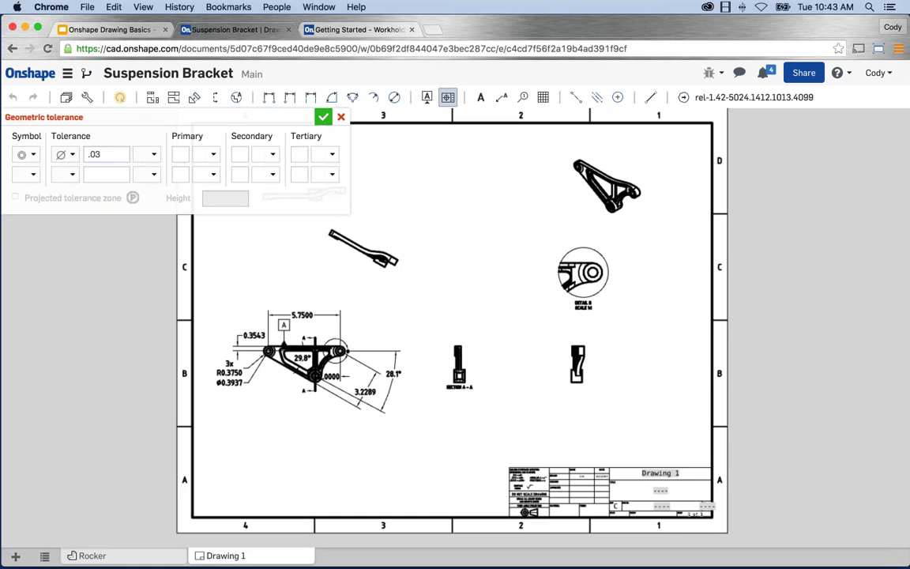
{"action": "left_click", "coordinate": [323, 118]}
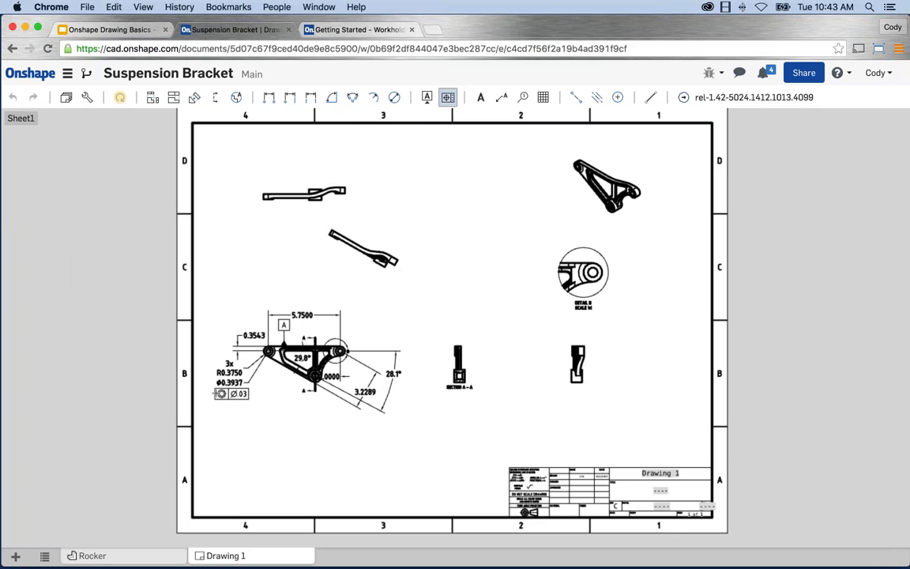
{"action": "left_click", "coordinate": [217, 393]}
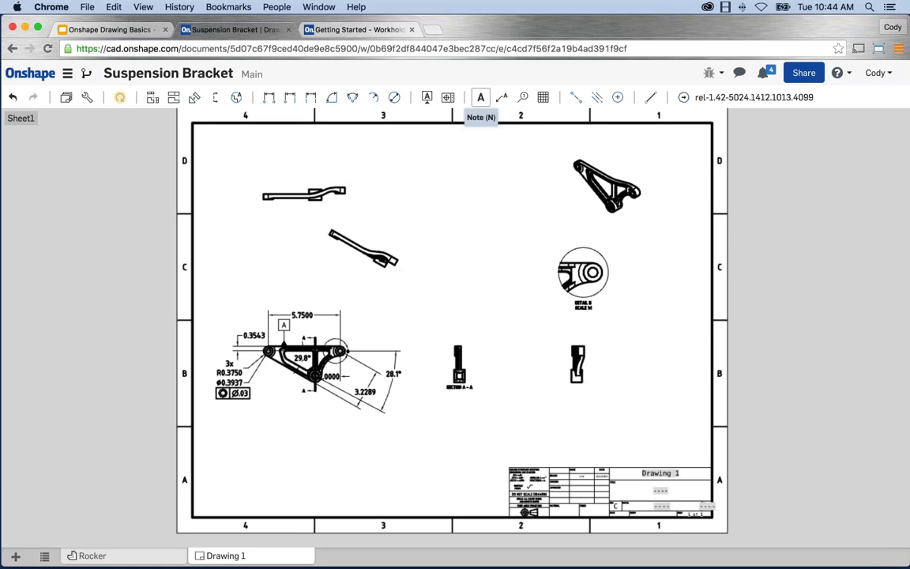
Step: Create a note reading "Paint Black" in the empty lower left area of the sheet, below the front view
{"action": "left_click", "coordinate": [481, 97]}
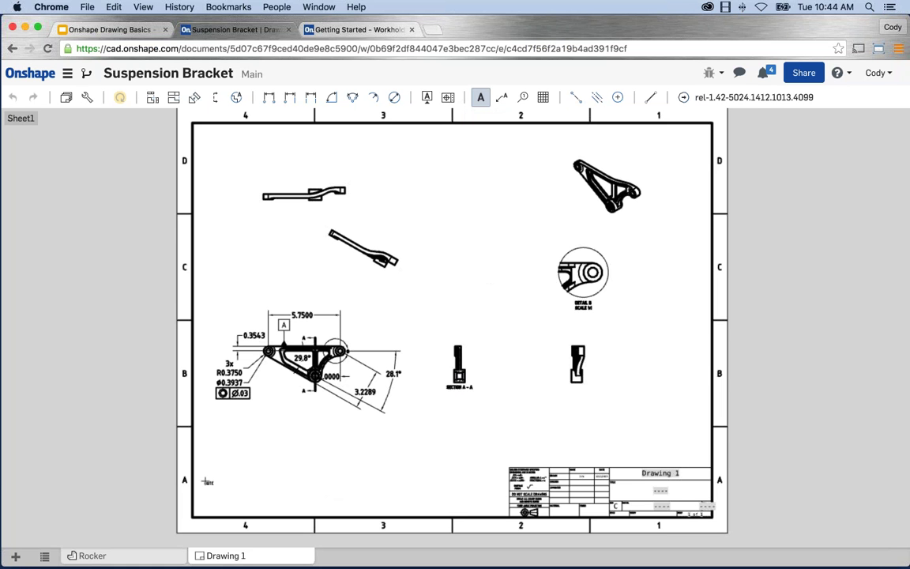
{"action": "left_click_drag", "start_coordinate": [206, 481], "coordinate": [255, 488]}
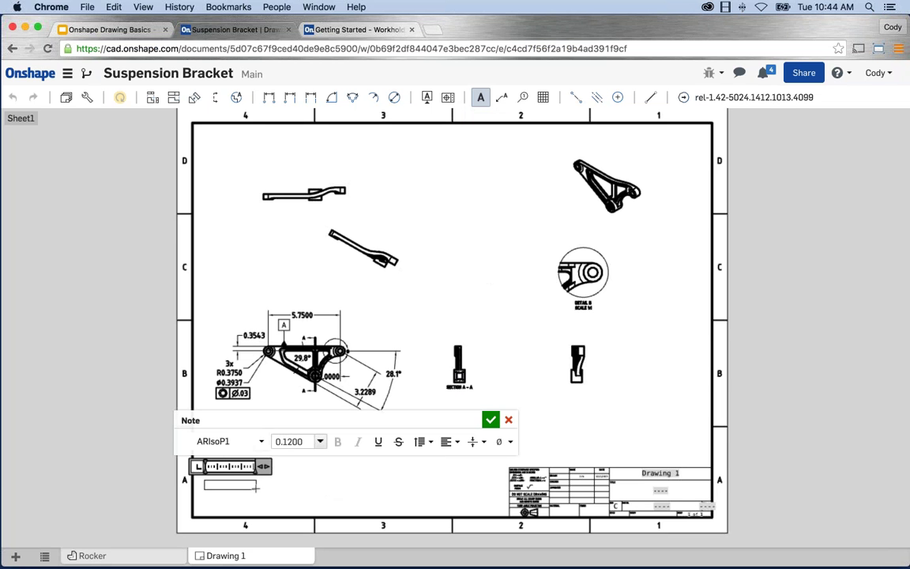
{"action": "type", "text": "Part"}
{"action": "type", "text": " Black"}
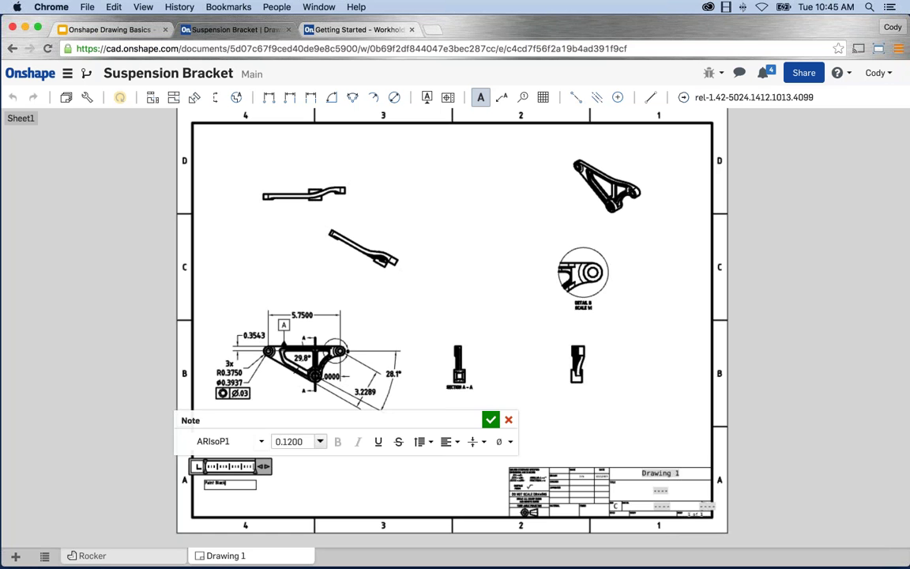
Step: Try to change the Paint Black note's font to DejaVu Sans and its text height to 0.25
{"action": "left_click", "coordinate": [261, 442]}
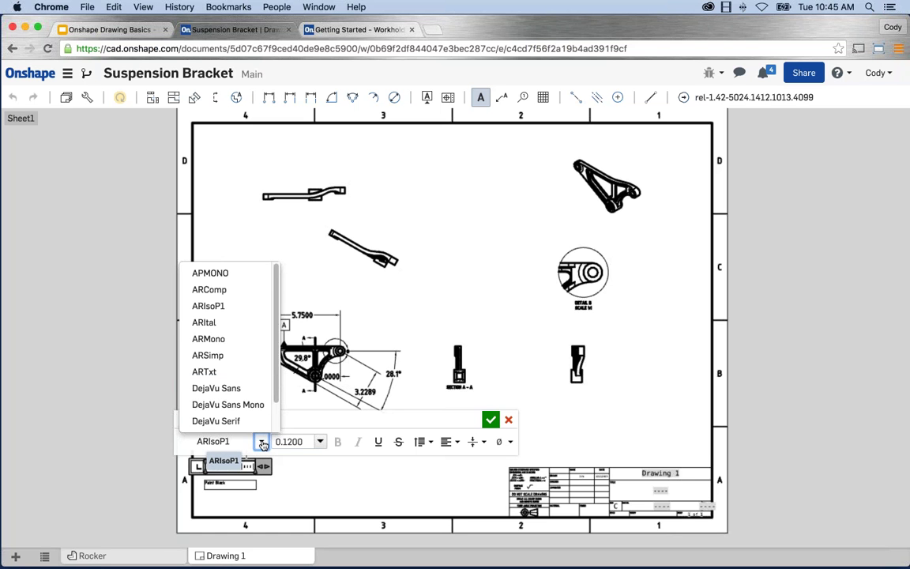
{"action": "scroll", "coordinate": [237, 355], "scroll_direction": "down", "scroll_amount": 2}
{"action": "scroll", "coordinate": [273, 375], "scroll_direction": "up", "scroll_amount": 2}
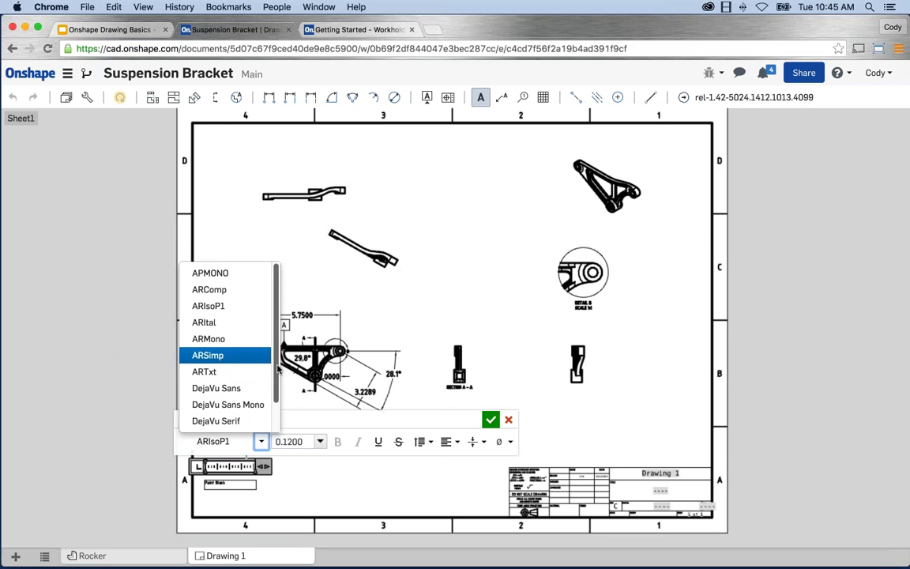
{"action": "scroll", "coordinate": [276, 370], "scroll_direction": "down", "scroll_amount": 2}
{"action": "scroll", "coordinate": [282, 376], "scroll_direction": "up", "scroll_amount": 1}
{"action": "scroll", "coordinate": [282, 376], "scroll_direction": "down", "scroll_amount": 1}
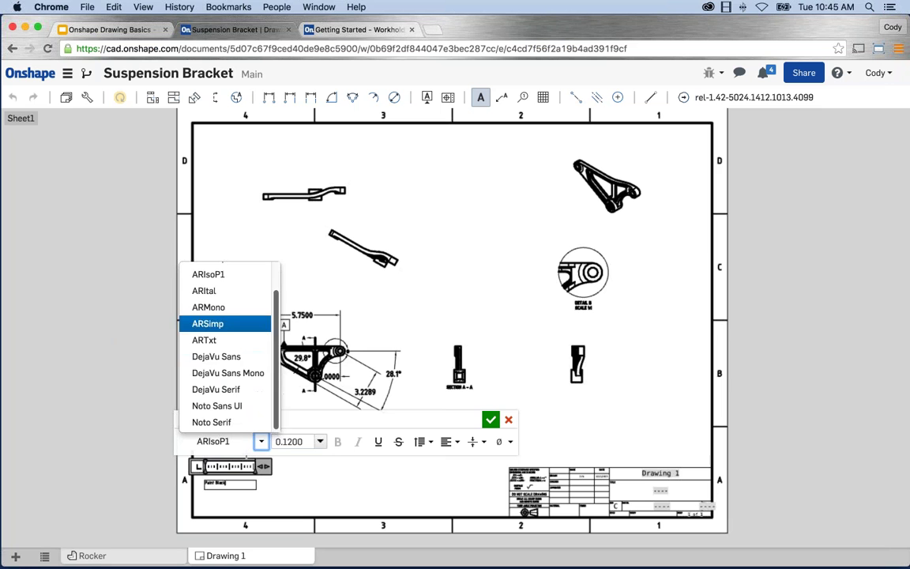
{"action": "left_click", "coordinate": [218, 349]}
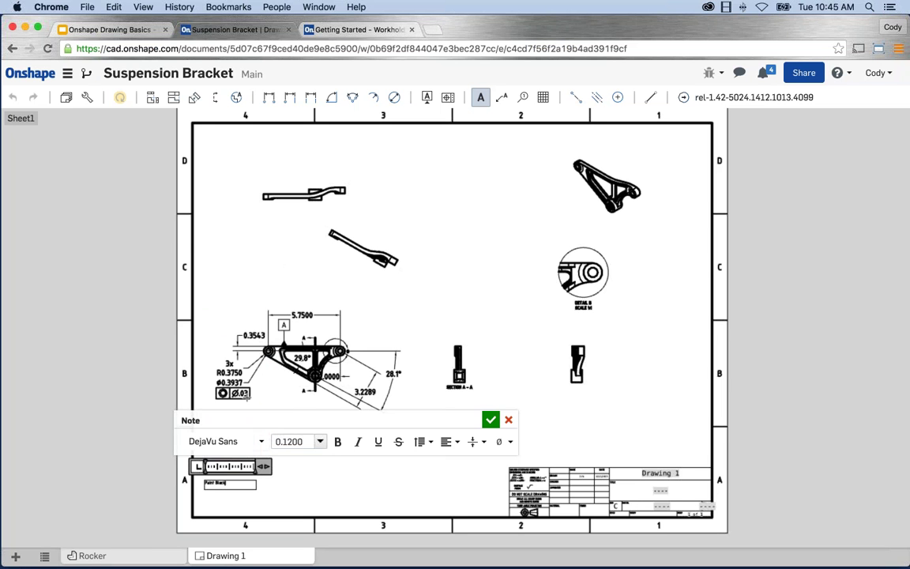
{"action": "left_click", "coordinate": [288, 441]}
{"action": "type", "text": ".25"}
{"action": "key", "text": "Return"}
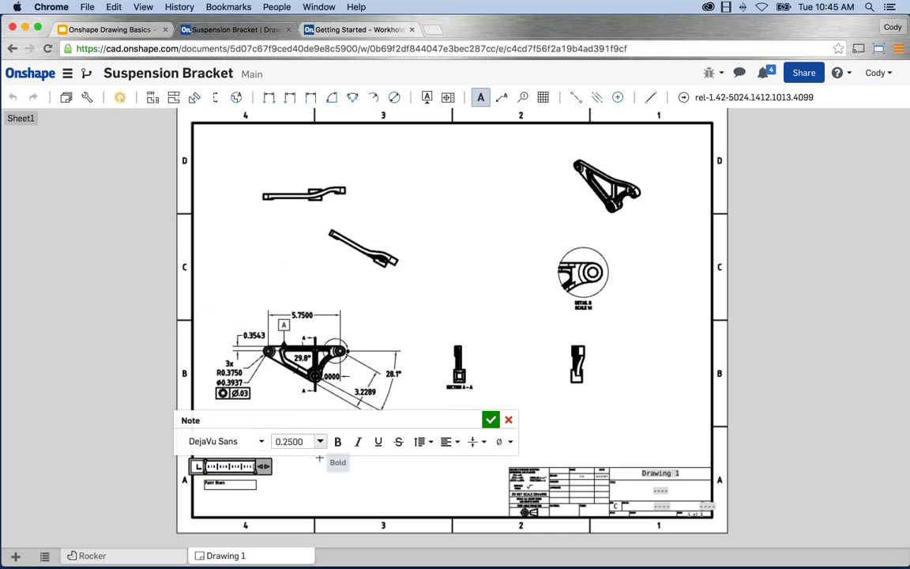
Step: Format the whole Paint Black text in DejaVu Sans with a text height of 0.2500
{"action": "left_click_drag", "start_coordinate": [202, 483], "coordinate": [229, 483]}
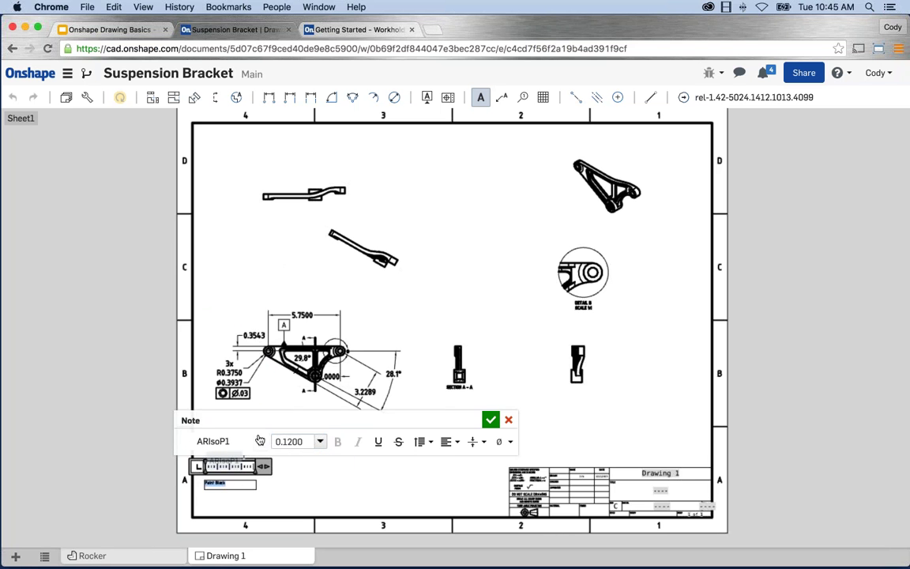
{"action": "left_click", "coordinate": [237, 441]}
{"action": "key", "text": "Escape"}
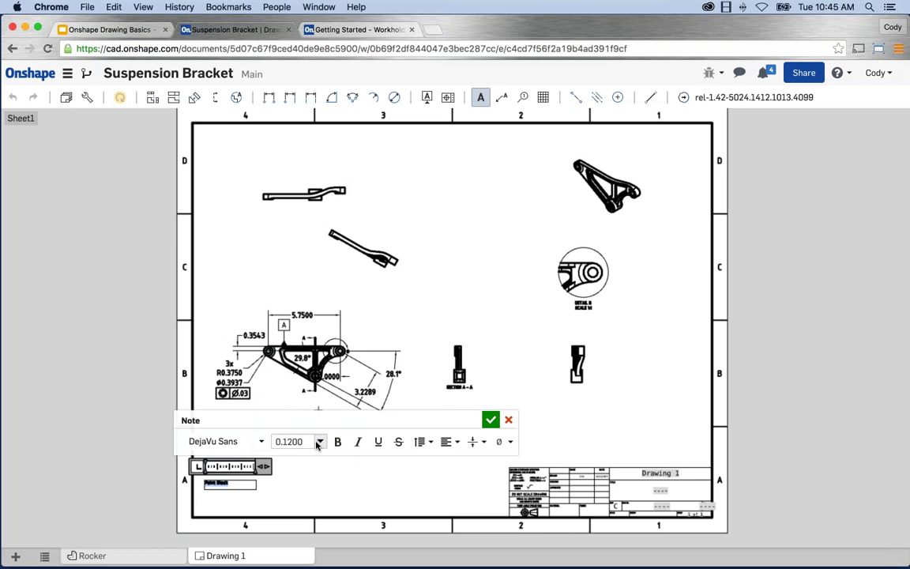
{"action": "left_click", "coordinate": [320, 442]}
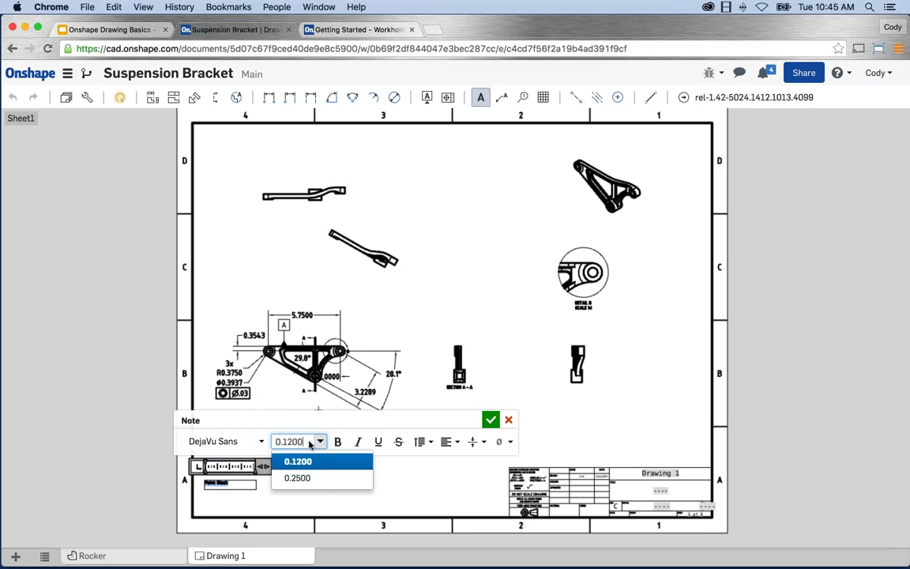
{"action": "left_click", "coordinate": [298, 479]}
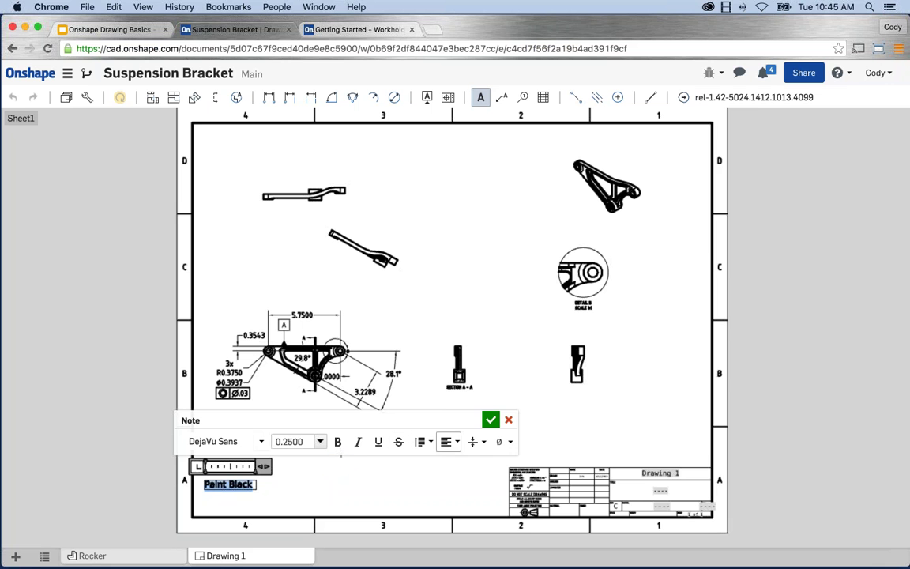
Step: Finish the Paint Black note with left alignment and move it closer to the lower left corner of the sheet border
{"action": "left_click", "coordinate": [456, 442]}
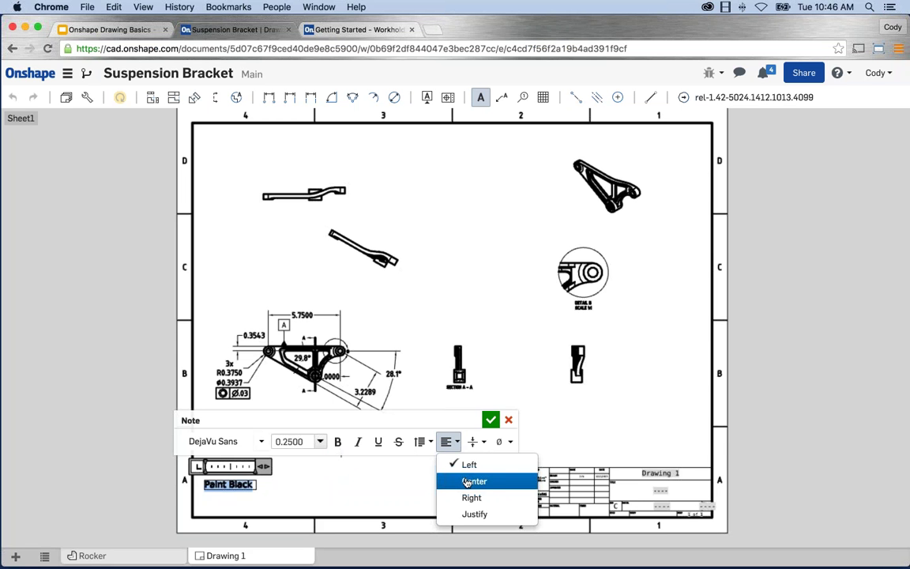
{"action": "left_click", "coordinate": [469, 464]}
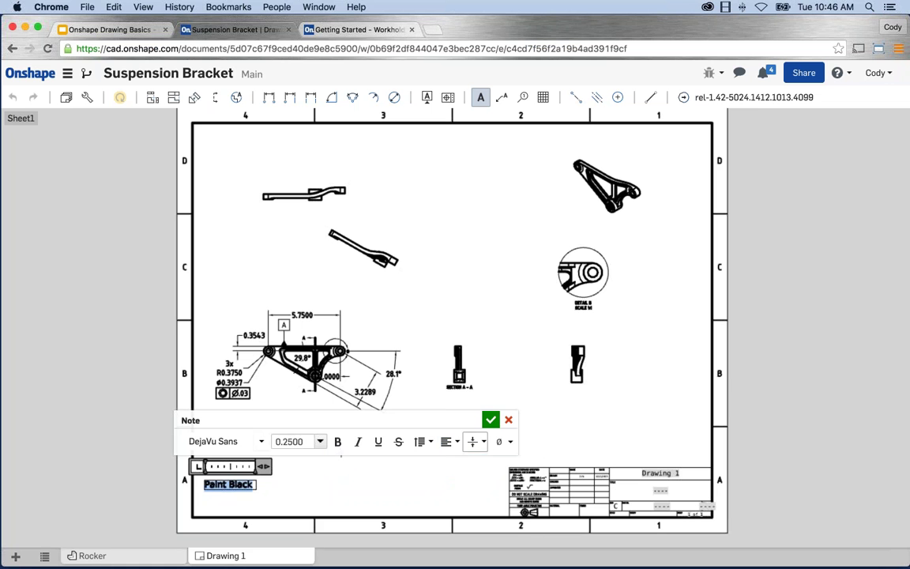
{"action": "left_click", "coordinate": [506, 441]}
{"action": "left_click", "coordinate": [444, 421]}
{"action": "left_click", "coordinate": [442, 378]}
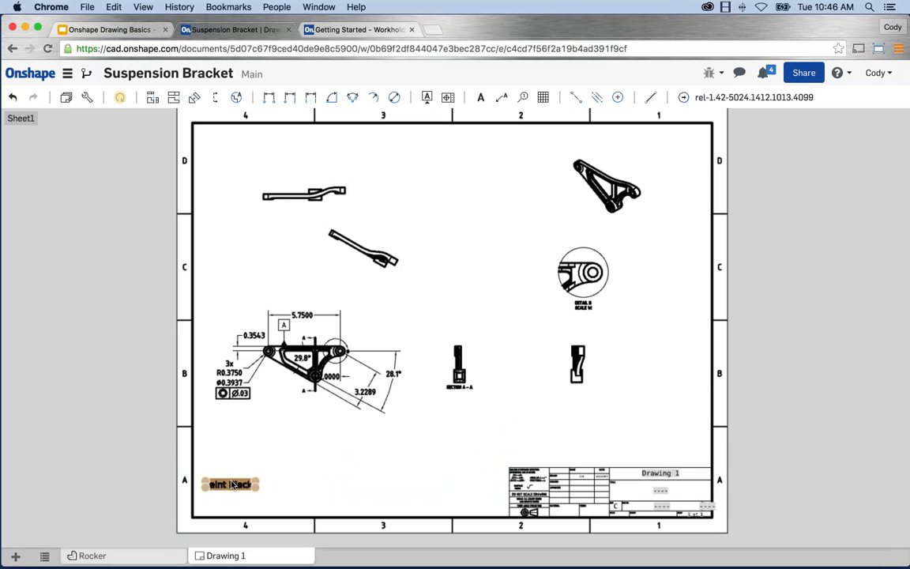
{"action": "left_click_drag", "start_coordinate": [231, 485], "coordinate": [221, 497]}
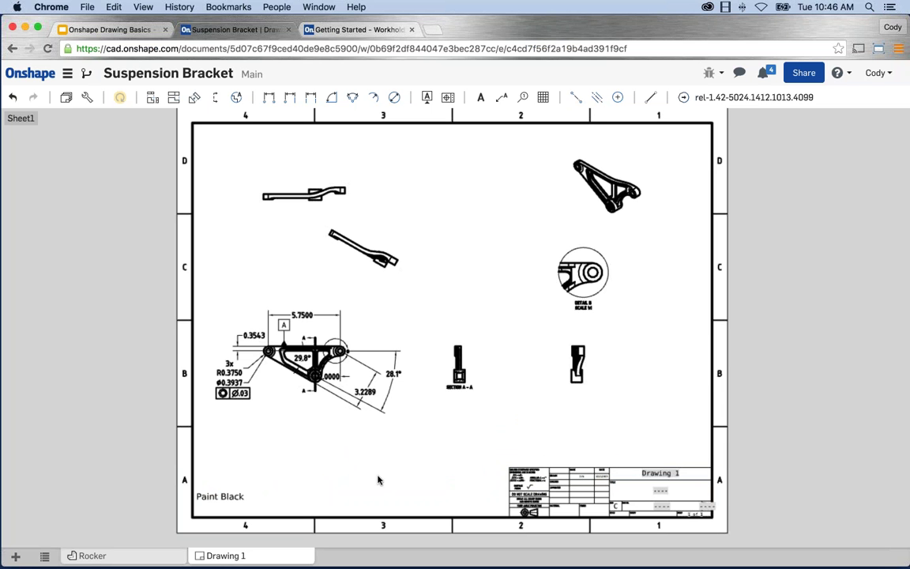
Step: Add a leader note reading "Deburr this edge" to the top view's upper edge, with its text above and left of the view
{"action": "left_click", "coordinate": [502, 98]}
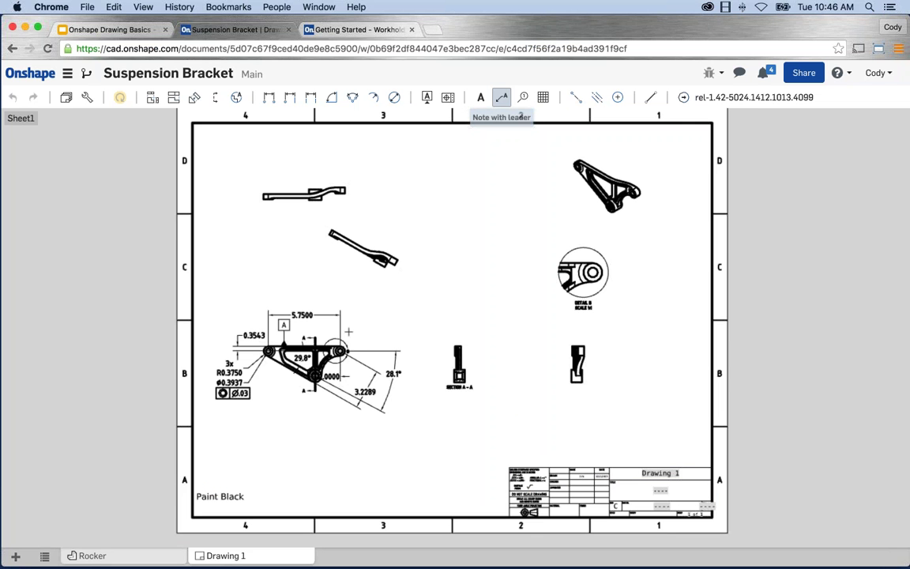
{"action": "left_click", "coordinate": [292, 193]}
{"action": "left_click", "coordinate": [258, 157]}
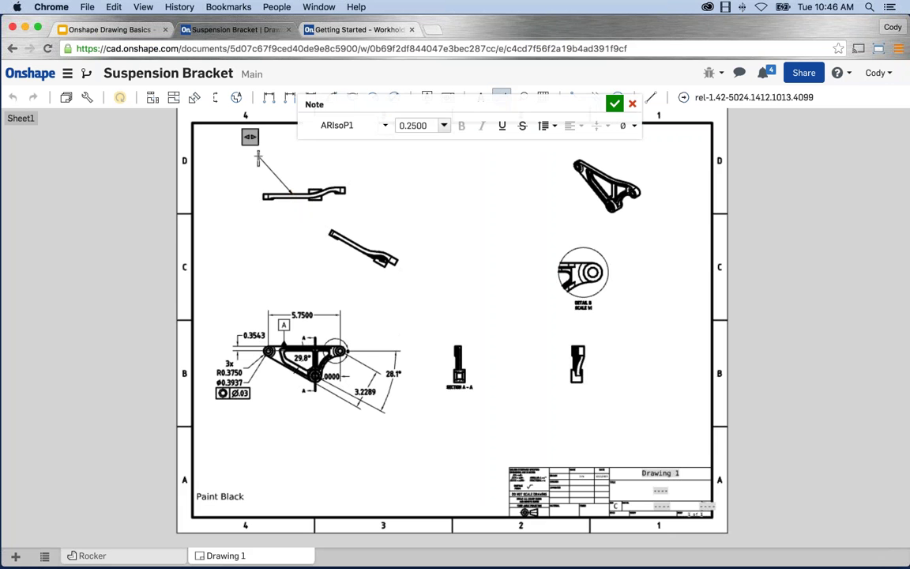
{"action": "type", "text": "Deburr"}
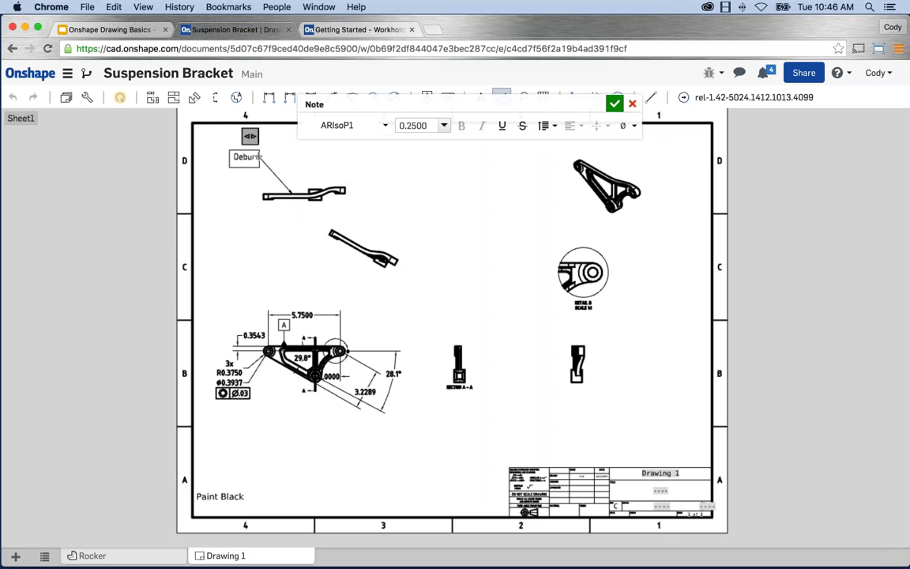
{"action": "type", "text": " this edge"}
{"action": "left_click", "coordinate": [615, 105]}
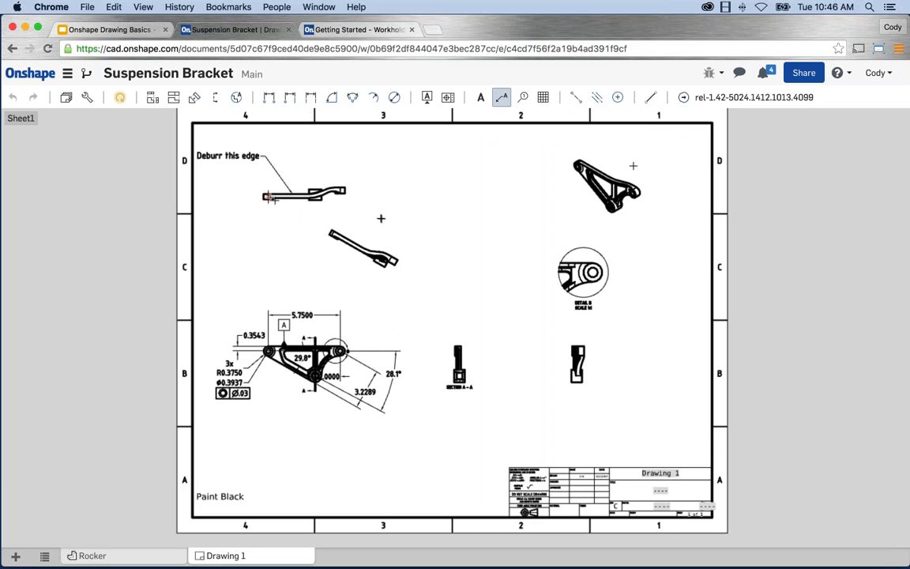
{"action": "key", "text": "Escape"}
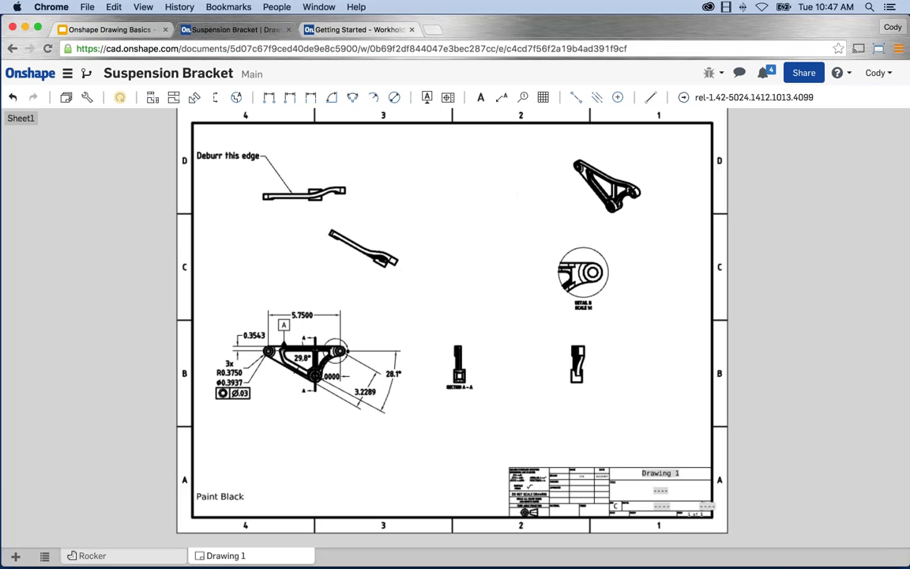
Step: Attach a balloon labelled 1 to the auxiliary view's lower right end, placing the balloon above and right of the view
{"action": "left_click", "coordinate": [522, 96]}
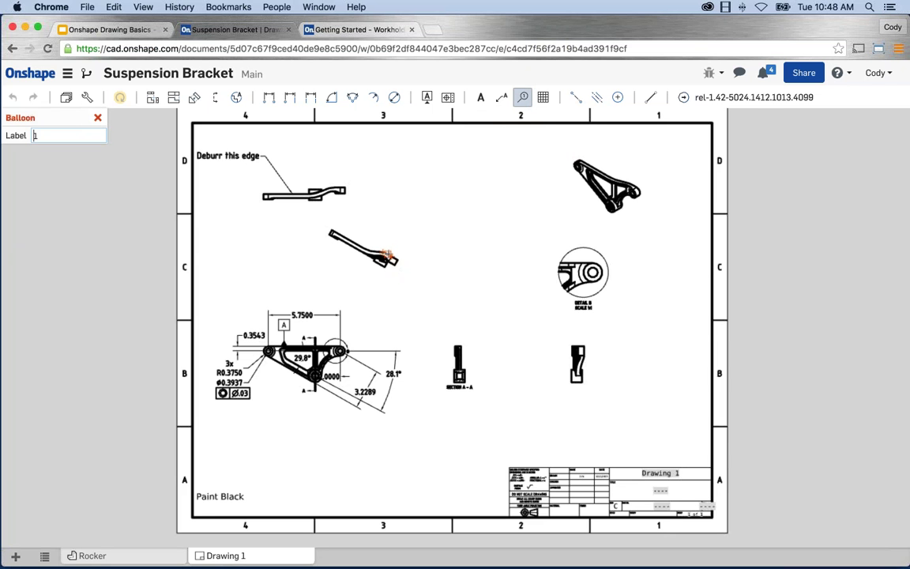
{"action": "key", "text": "Escape"}
{"action": "left_click", "coordinate": [388, 254]}
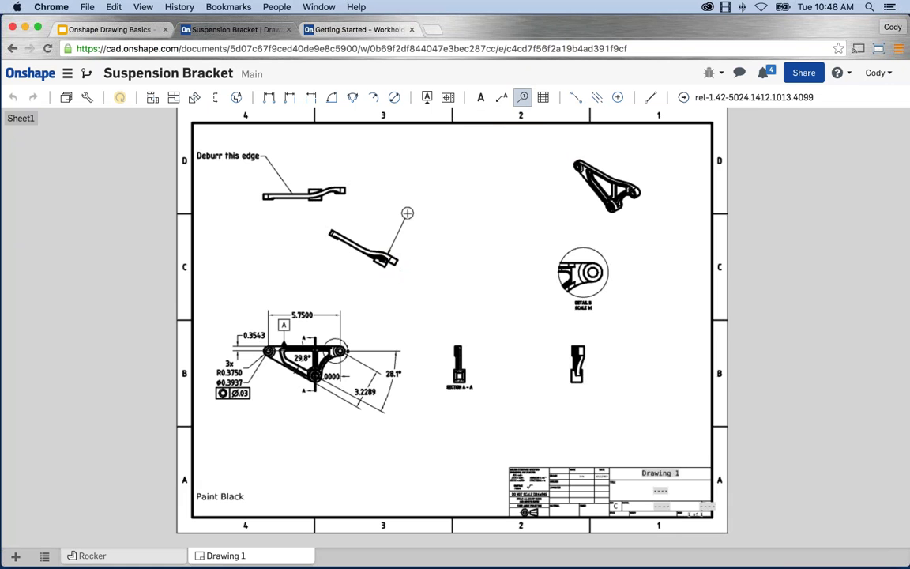
{"action": "left_click_drag", "start_coordinate": [407, 213], "coordinate": [422, 208]}
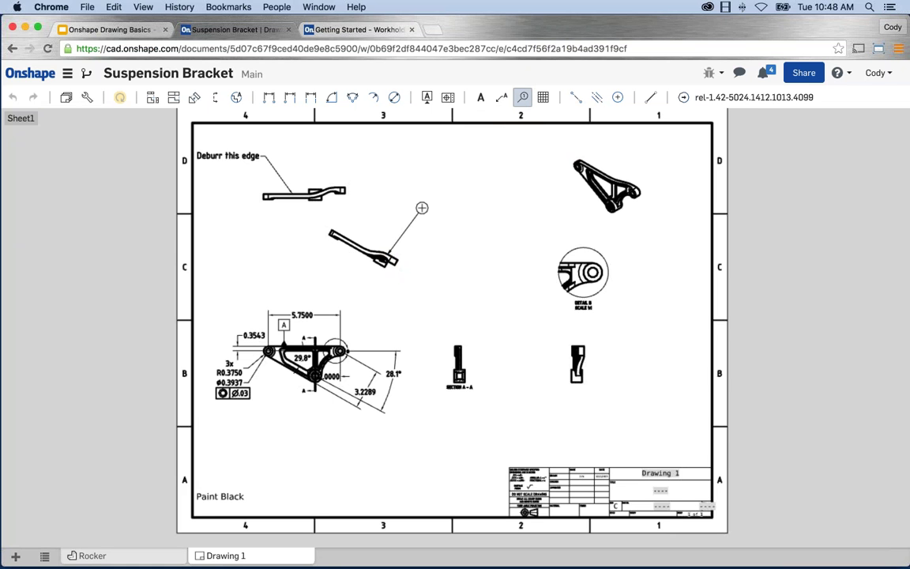
{"action": "left_click", "coordinate": [421, 208]}
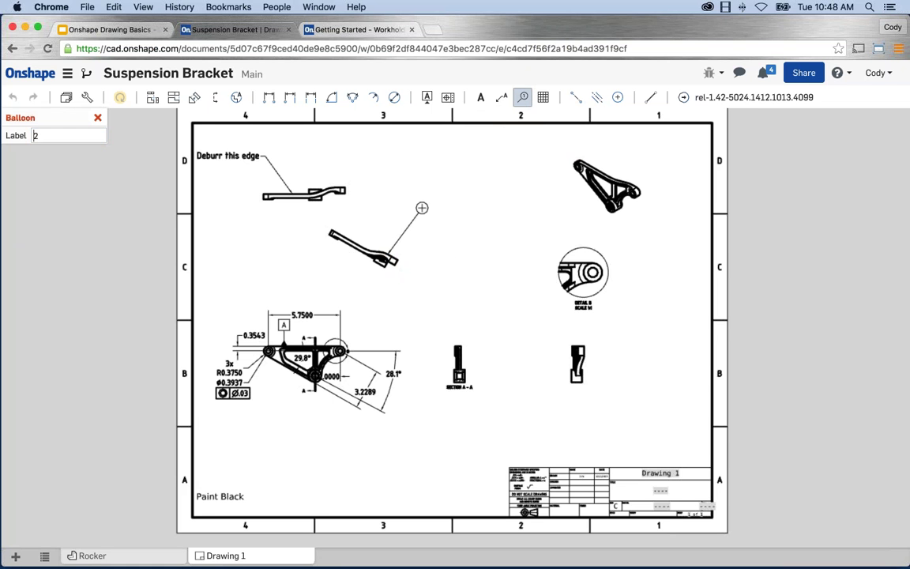
{"action": "double_click", "coordinate": [38, 135]}
{"action": "left_click", "coordinate": [97, 117]}
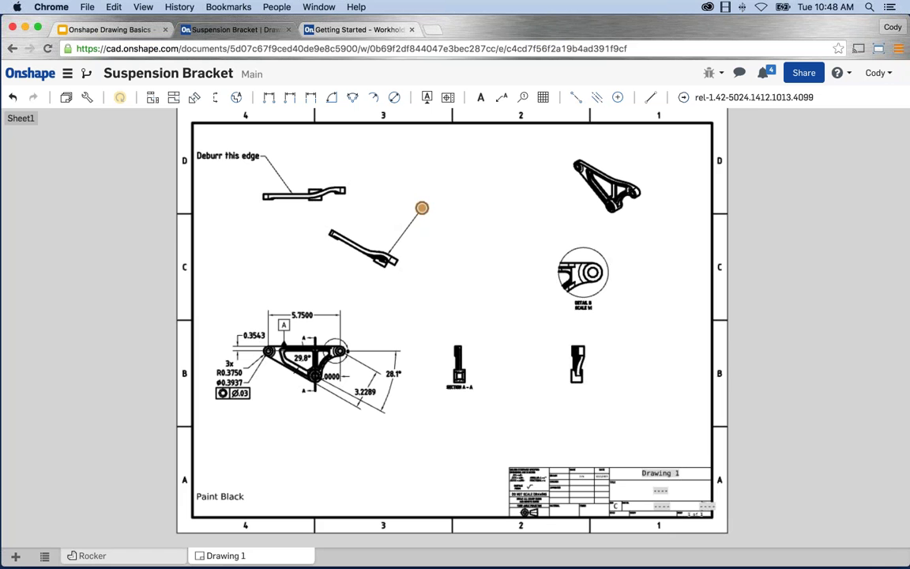
{"action": "double_click", "coordinate": [422, 208]}
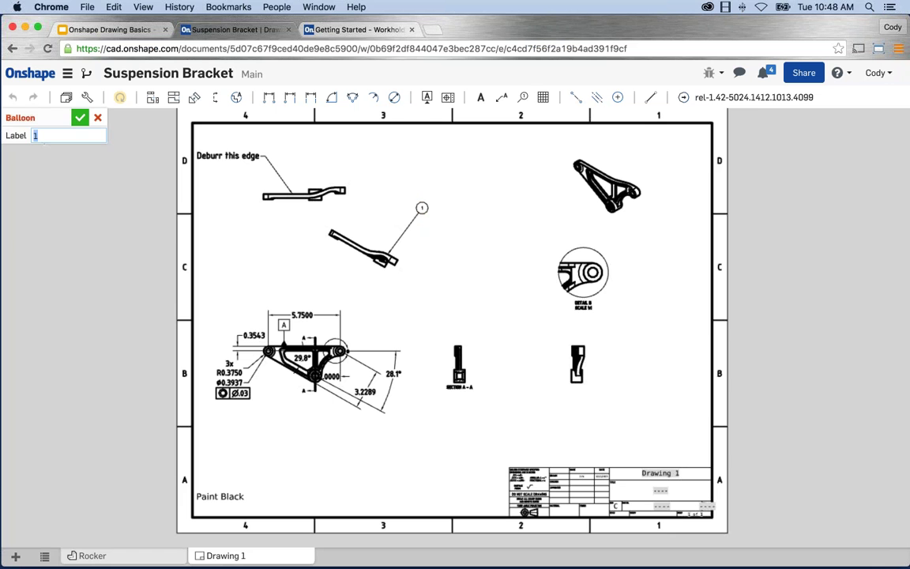
{"action": "key", "text": "Return"}
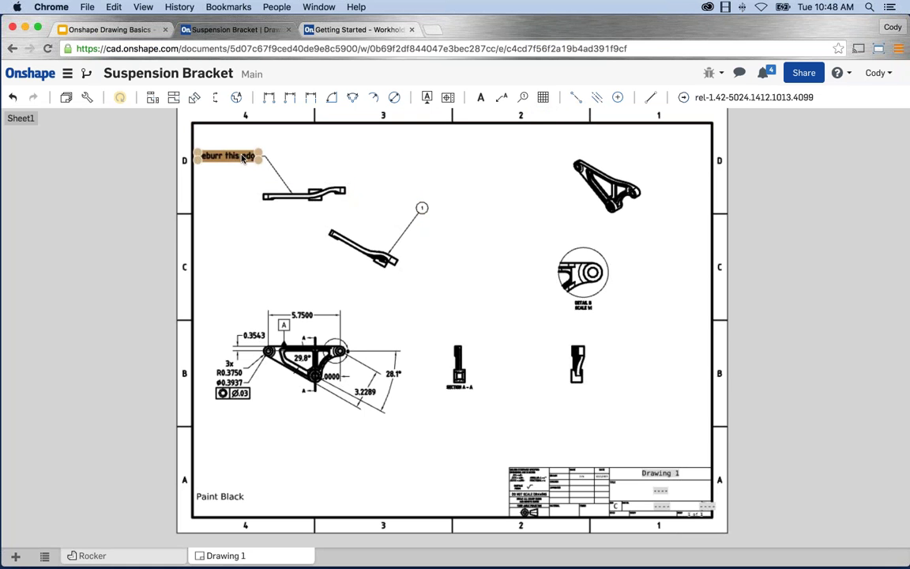
Step: Move the "Deburr this edge" note to the upper right of the top view and shift the top view down toward the front view
{"action": "left_click_drag", "start_coordinate": [242, 157], "coordinate": [374, 165]}
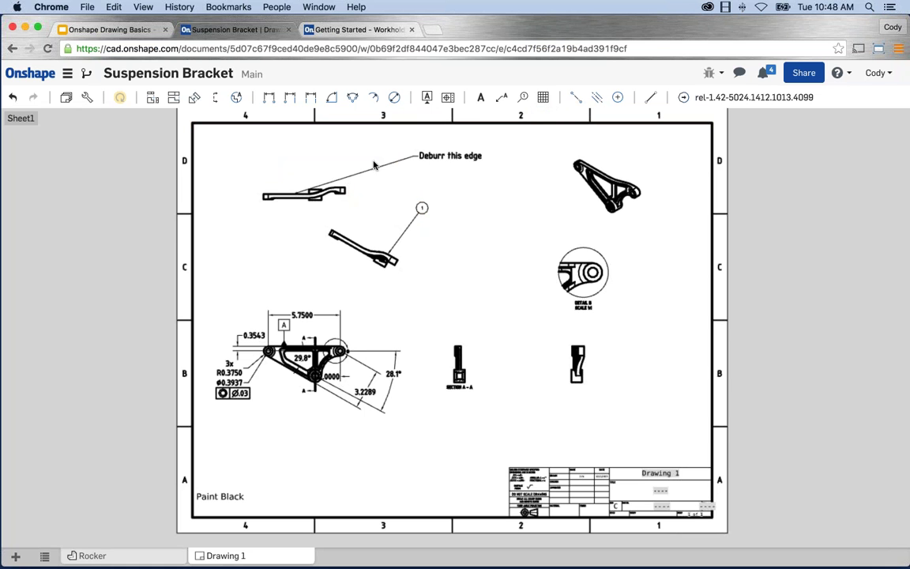
{"action": "left_click_drag", "start_coordinate": [457, 157], "coordinate": [421, 157]}
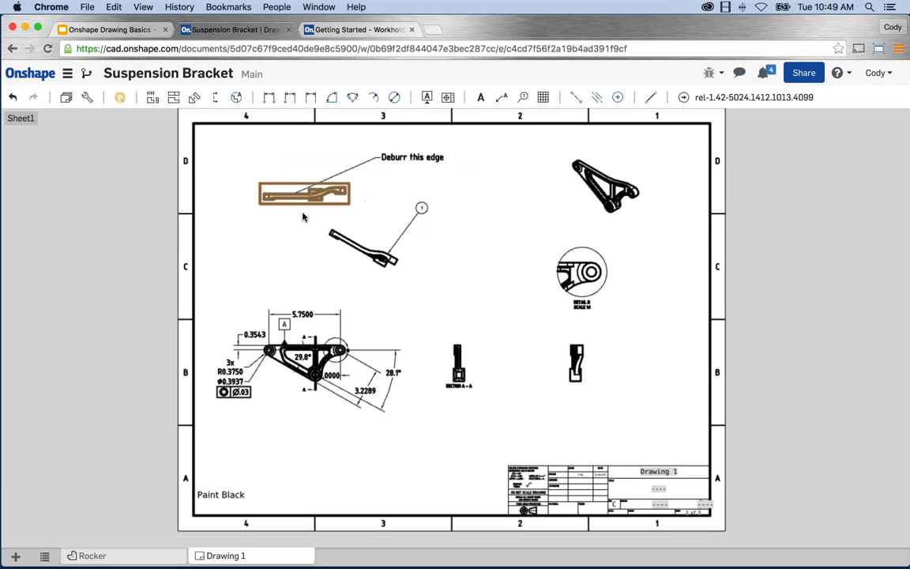
{"action": "left_click_drag", "start_coordinate": [303, 216], "coordinate": [302, 240]}
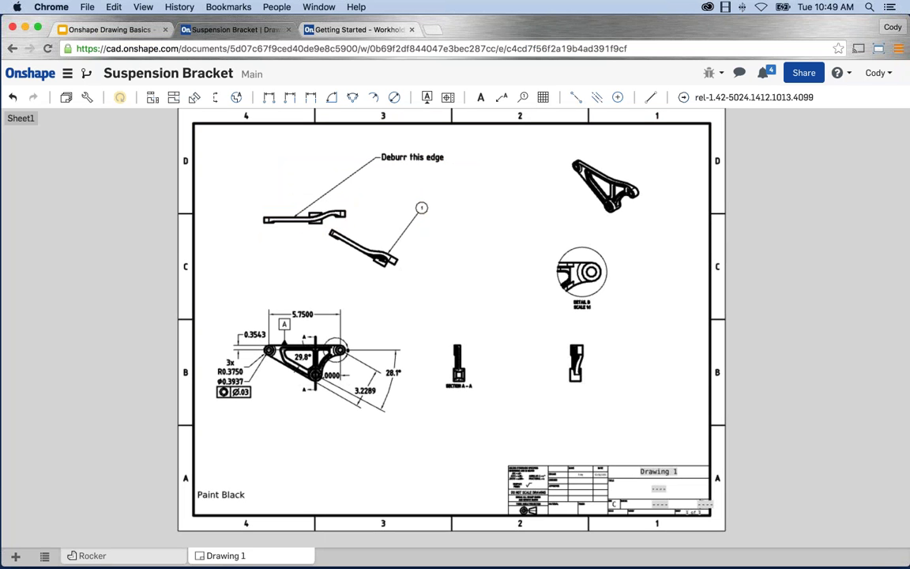
Step: Insert a table with 2 rows, 2 columns and a title row reading "General Table" at the sheet border's upper left corner
{"action": "left_click", "coordinate": [544, 98]}
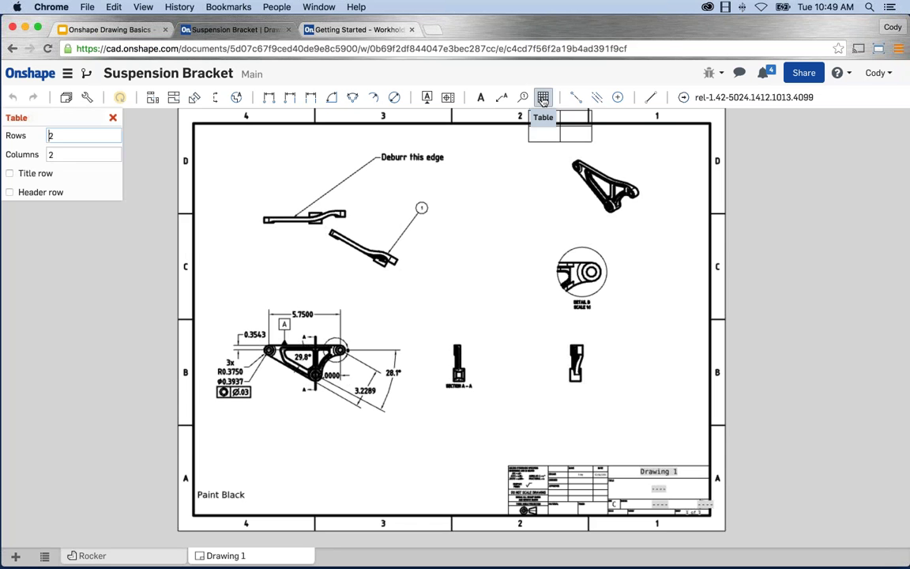
{"action": "left_click", "coordinate": [43, 135]}
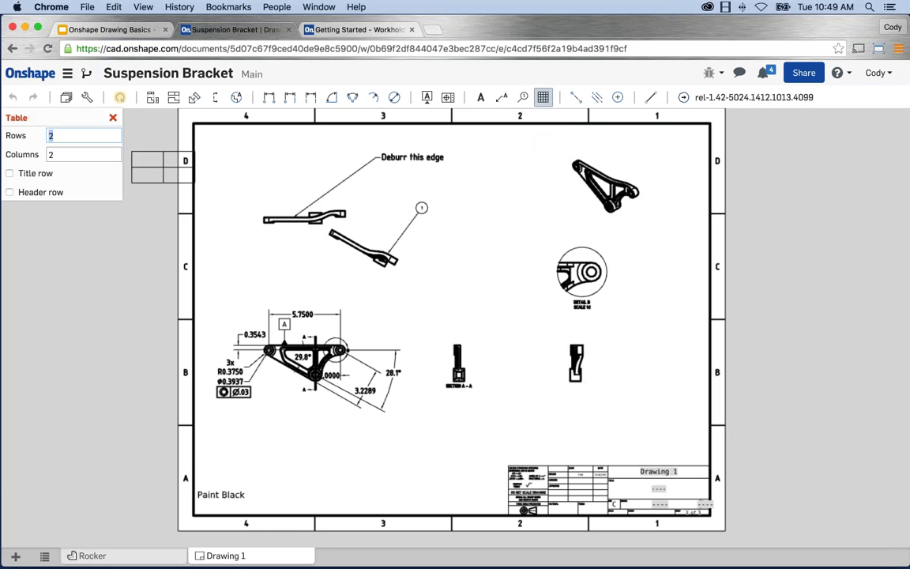
{"action": "left_click", "coordinate": [30, 154]}
{"action": "left_click", "coordinate": [9, 173]}
{"action": "left_click", "coordinate": [10, 173]}
{"action": "left_click", "coordinate": [10, 173]}
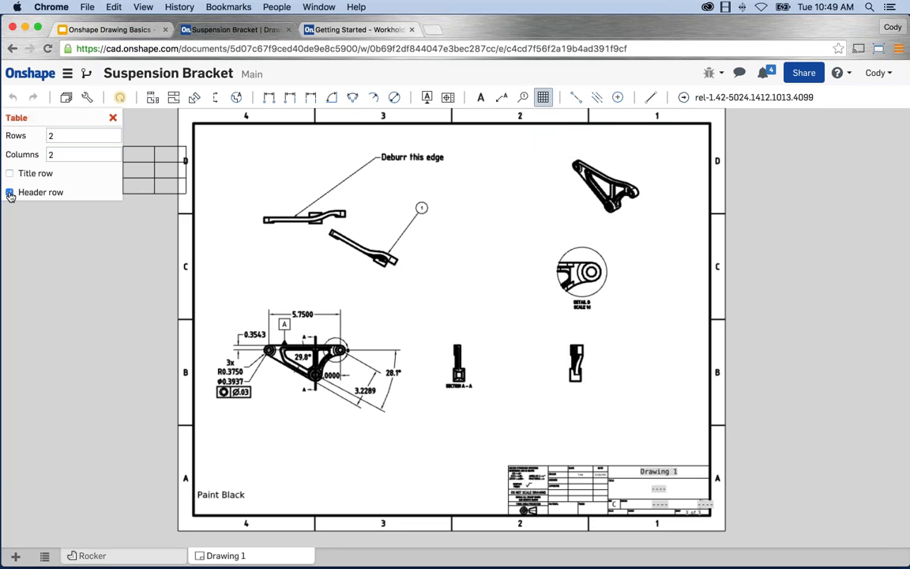
{"action": "left_click", "coordinate": [9, 173]}
{"action": "left_click", "coordinate": [10, 174]}
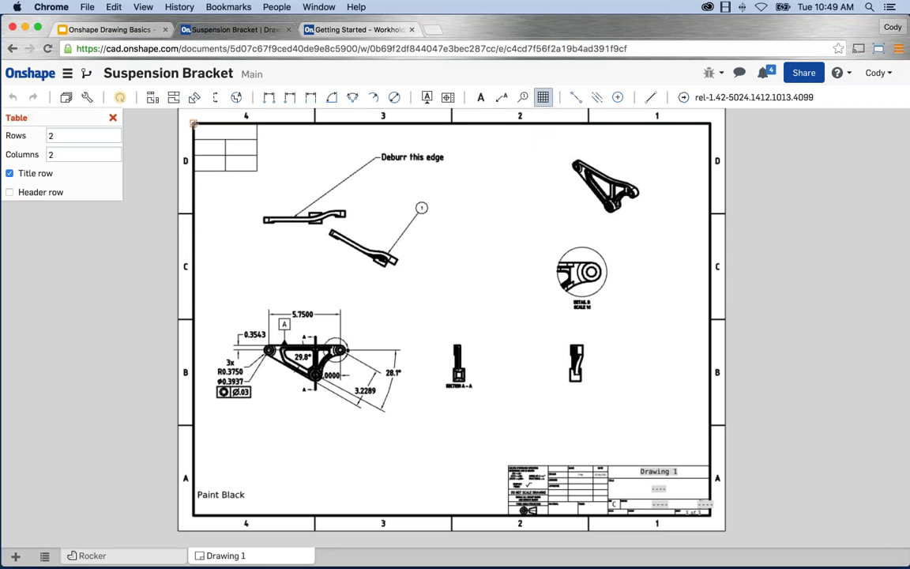
{"action": "left_click", "coordinate": [192, 124]}
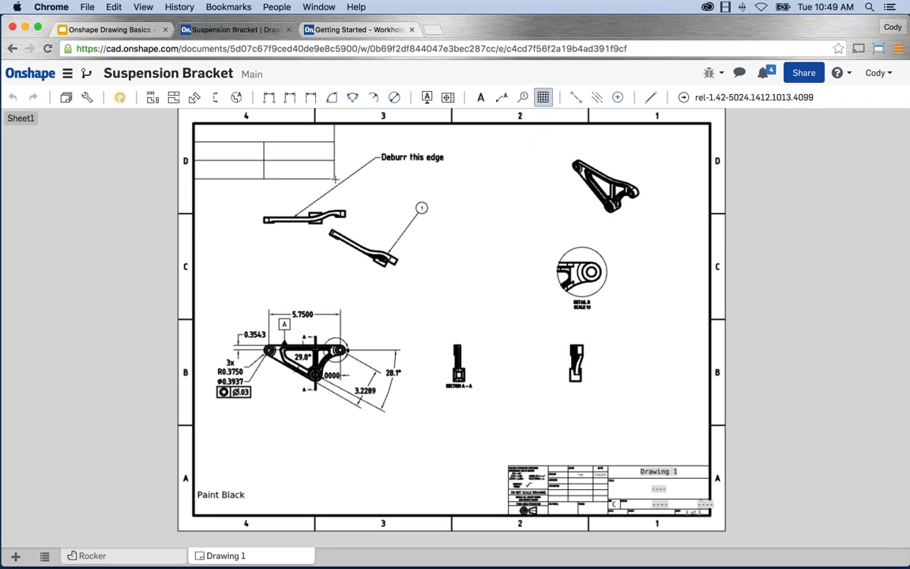
{"action": "left_click", "coordinate": [335, 179]}
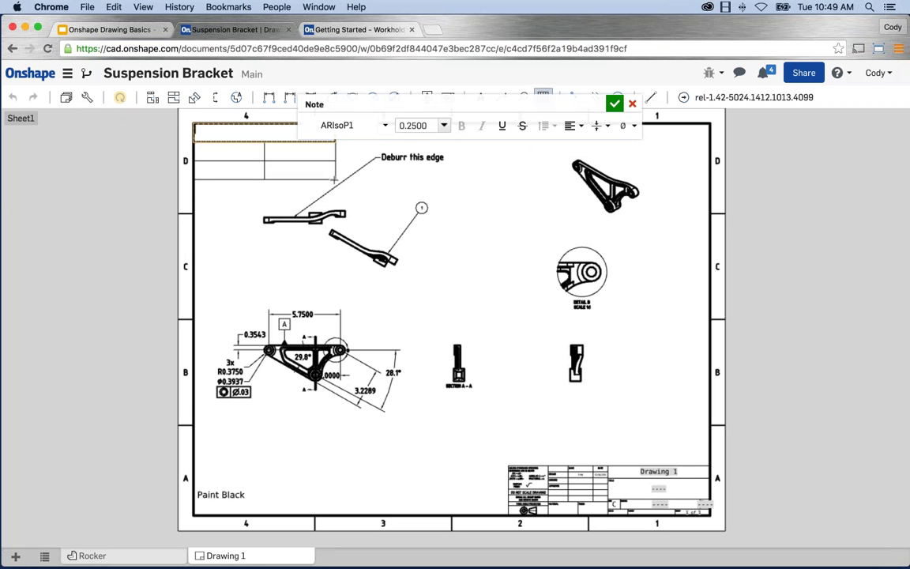
{"action": "type", "text": "General Table"}
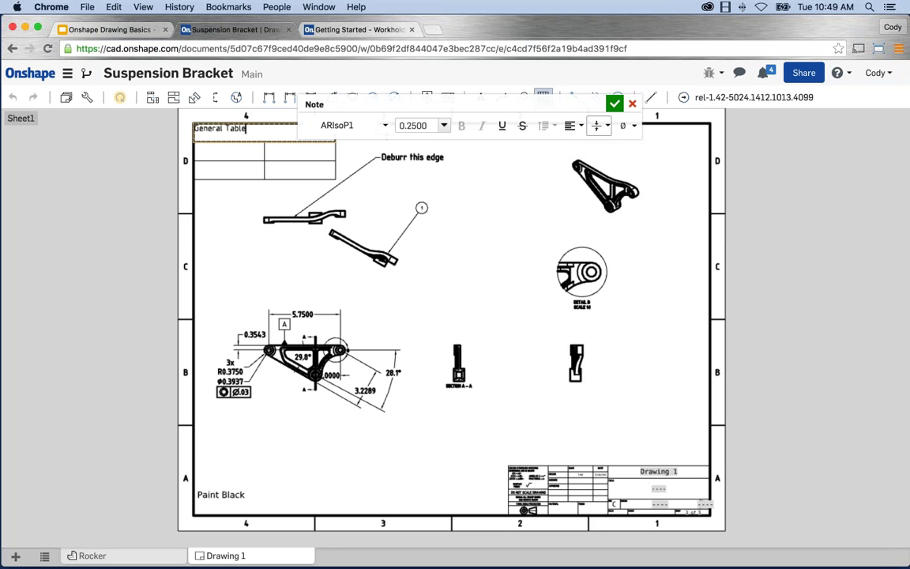
{"action": "left_click", "coordinate": [616, 104]}
Step: Review the row, column and merge editing options for single and multiple cells of the General Table
{"action": "left_click", "coordinate": [289, 156]}
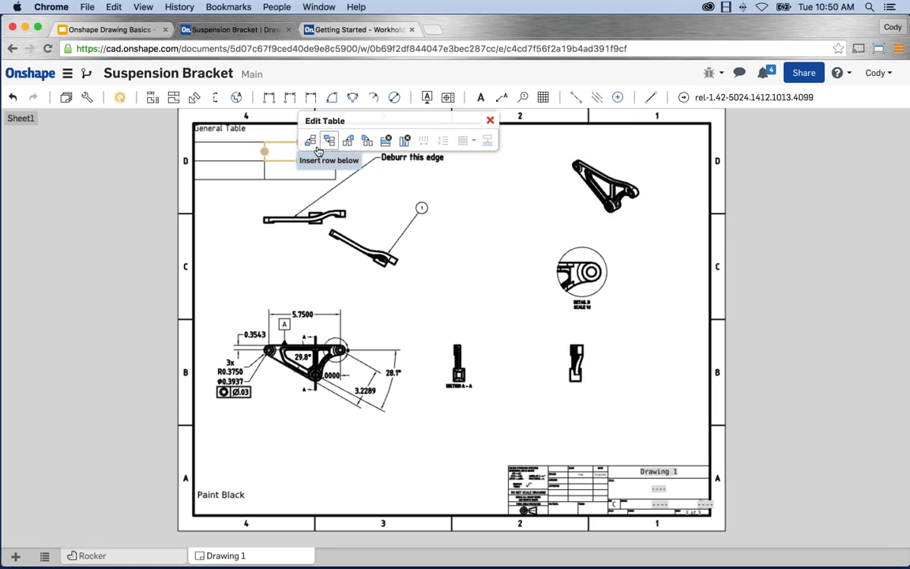
{"action": "left_click_drag", "start_coordinate": [275, 152], "coordinate": [295, 173]}
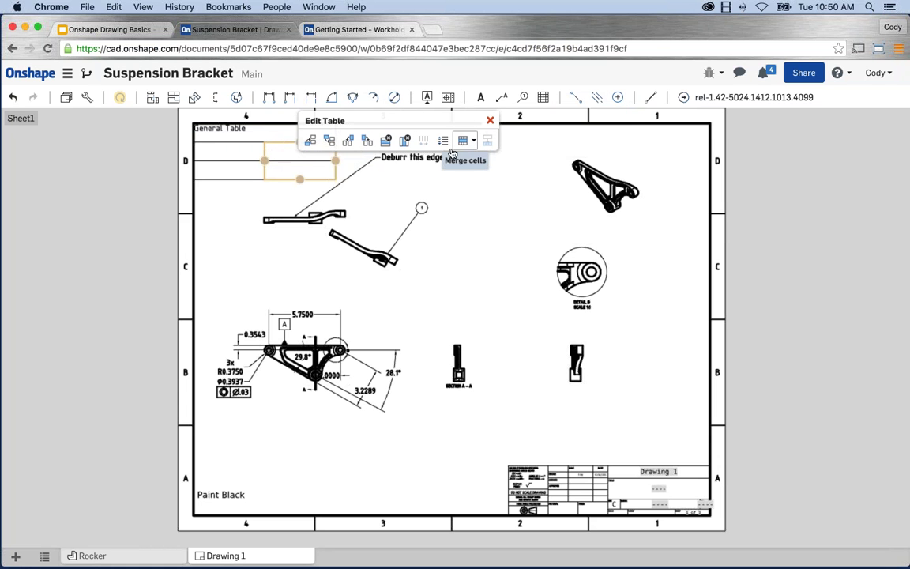
{"action": "left_click", "coordinate": [347, 144]}
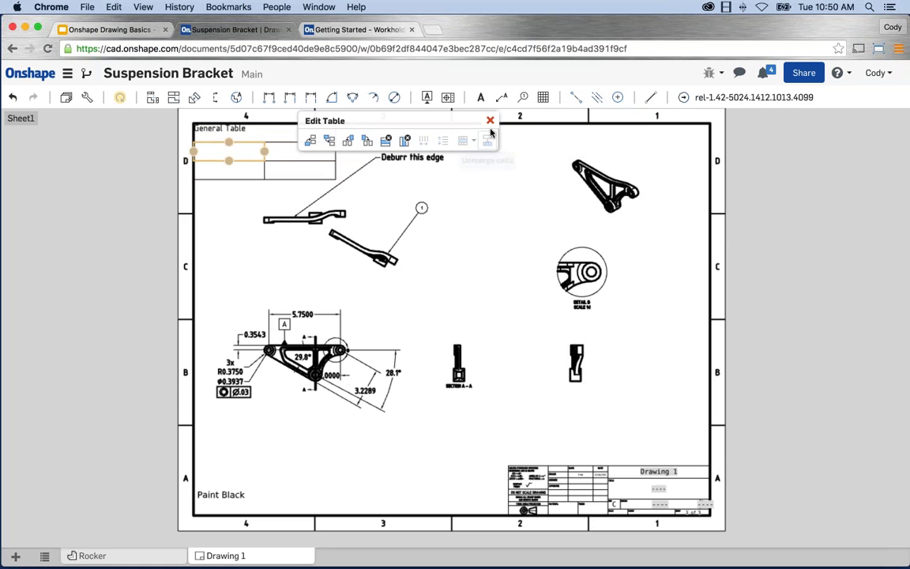
{"action": "left_click", "coordinate": [490, 122]}
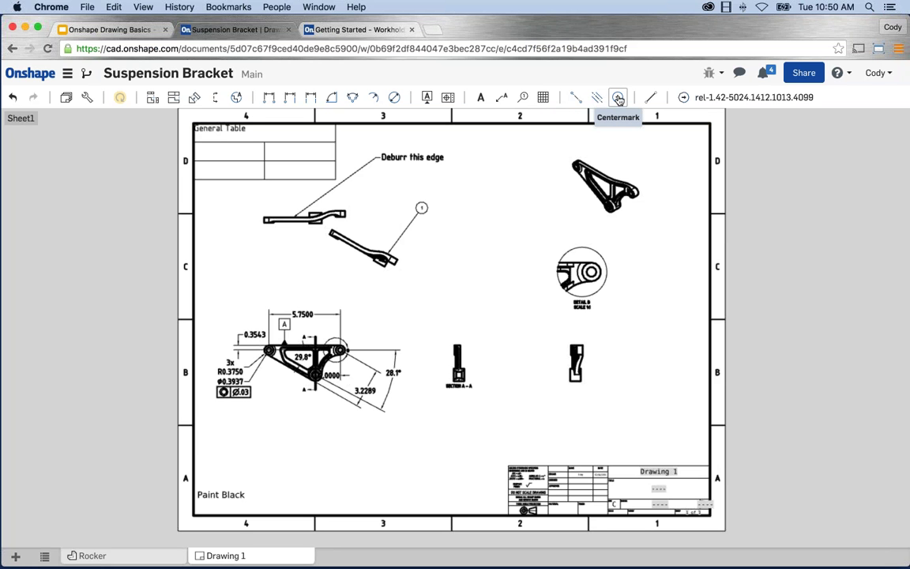
Step: Add a 2 point centerline through the bore of Section A-A, between the midpoints of the hub's two side edges
{"action": "left_click", "coordinate": [577, 98]}
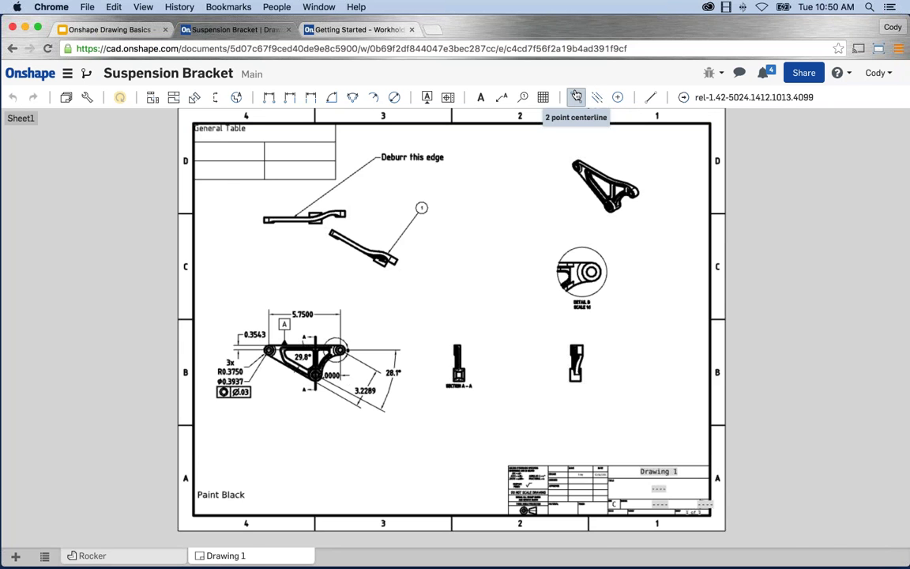
{"action": "scroll", "coordinate": [528, 259], "scroll_direction": "up", "scroll_amount": 10}
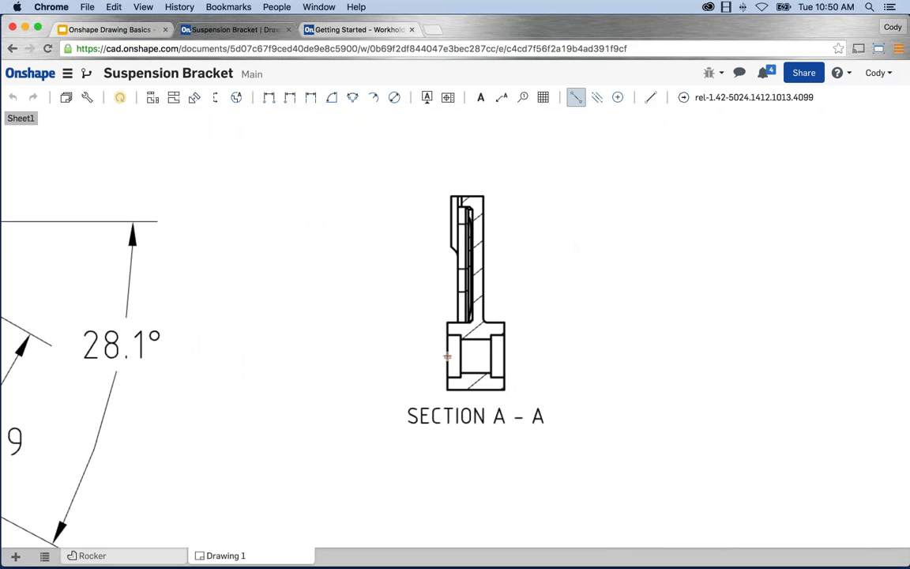
{"action": "left_click", "coordinate": [447, 357]}
{"action": "left_click", "coordinate": [506, 357]}
{"action": "key", "text": "Escape"}
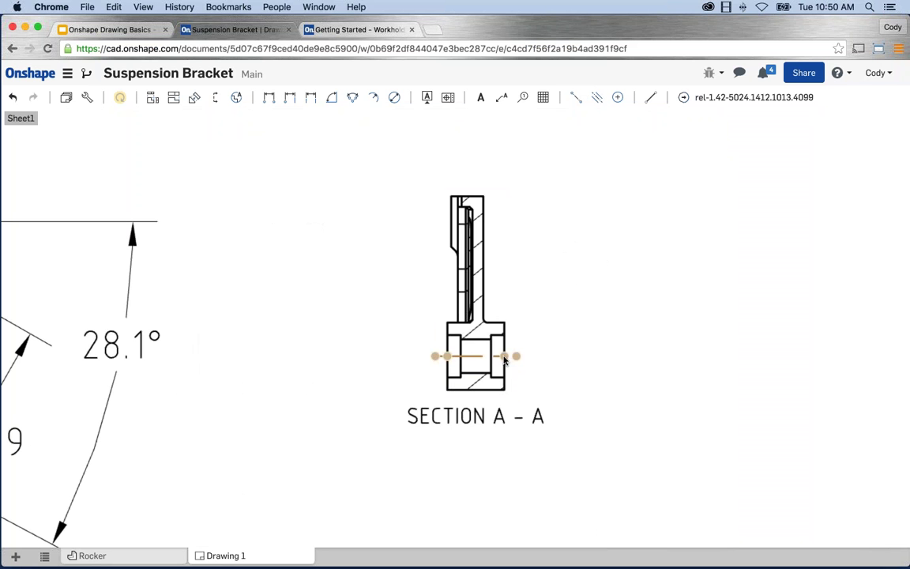
Step: Extend the section view's bore centerline well beyond the hub on both sides
{"action": "left_click_drag", "start_coordinate": [516, 356], "coordinate": [625, 354]}
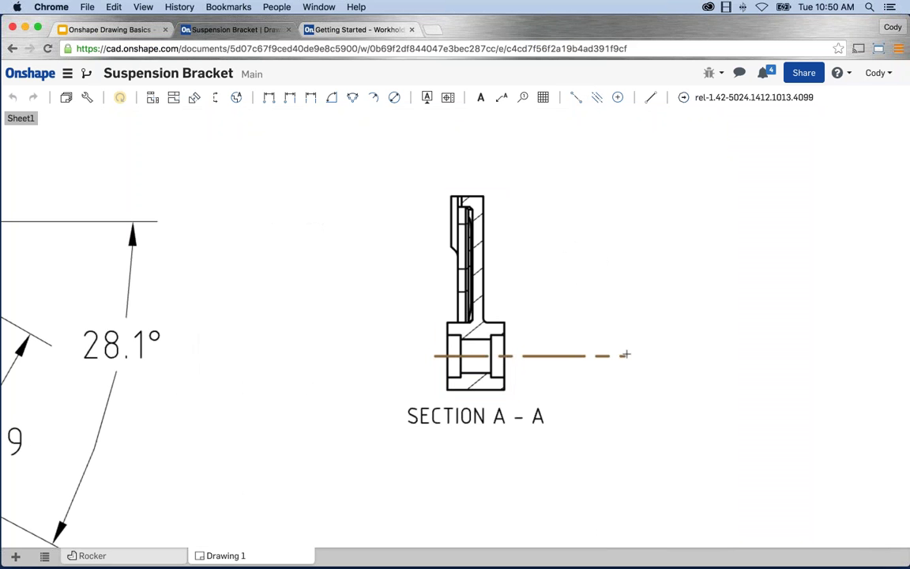
{"action": "left_click_drag", "start_coordinate": [434, 356], "coordinate": [293, 356]}
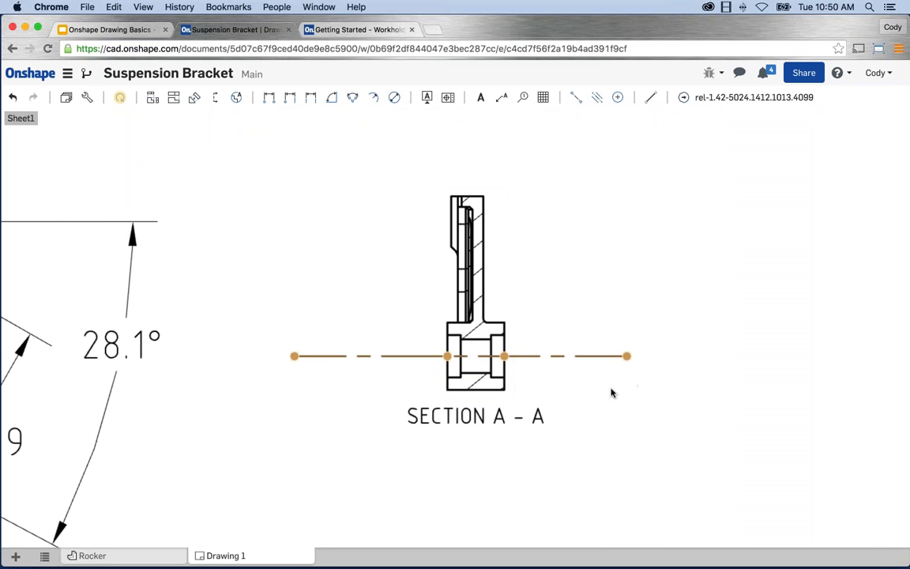
{"action": "left_click", "coordinate": [416, 335]}
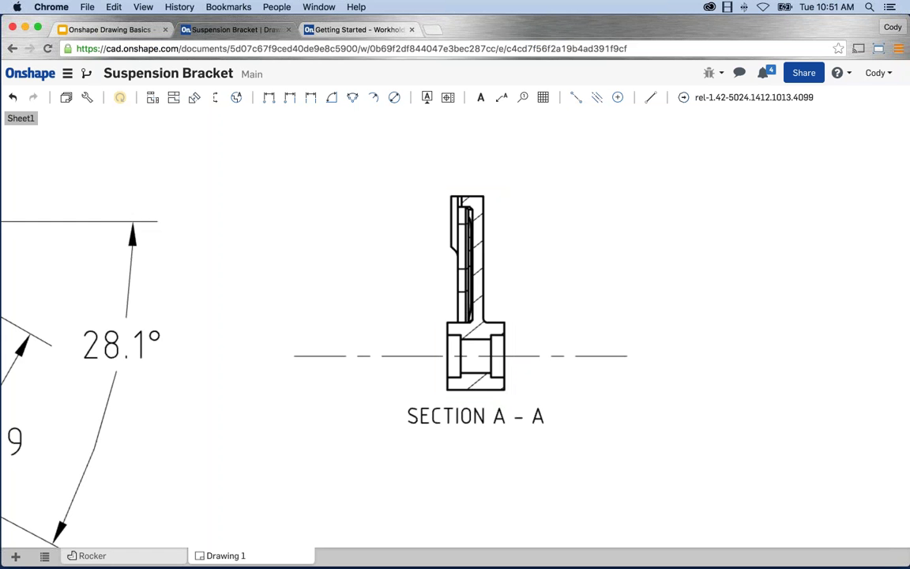
Step: Add a line to line centerline between the upper and lower edges of the top view's straight arm
{"action": "key", "text": "ctrl+super+f"}
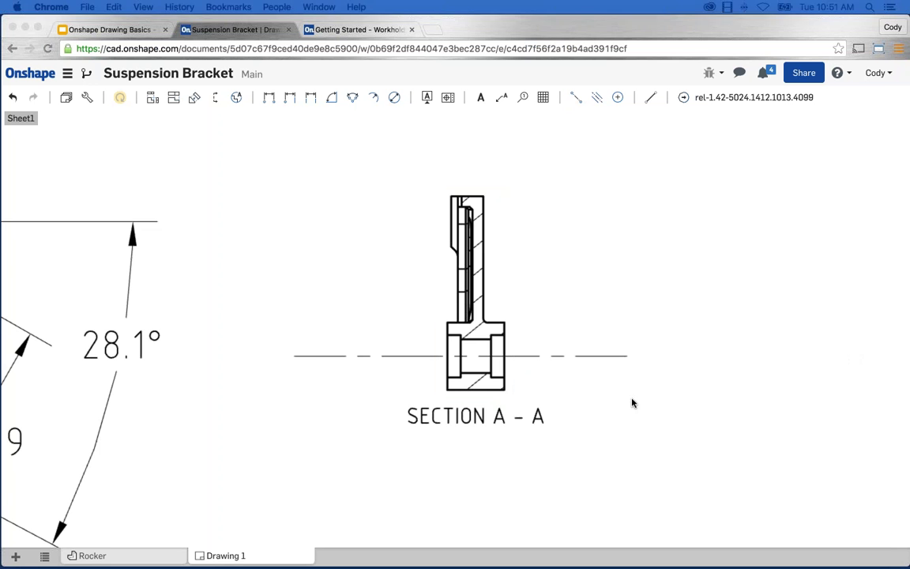
{"action": "scroll", "coordinate": [592, 379], "scroll_direction": "down", "scroll_amount": 3}
{"action": "scroll", "coordinate": [593, 381], "scroll_direction": "down", "scroll_amount": 5}
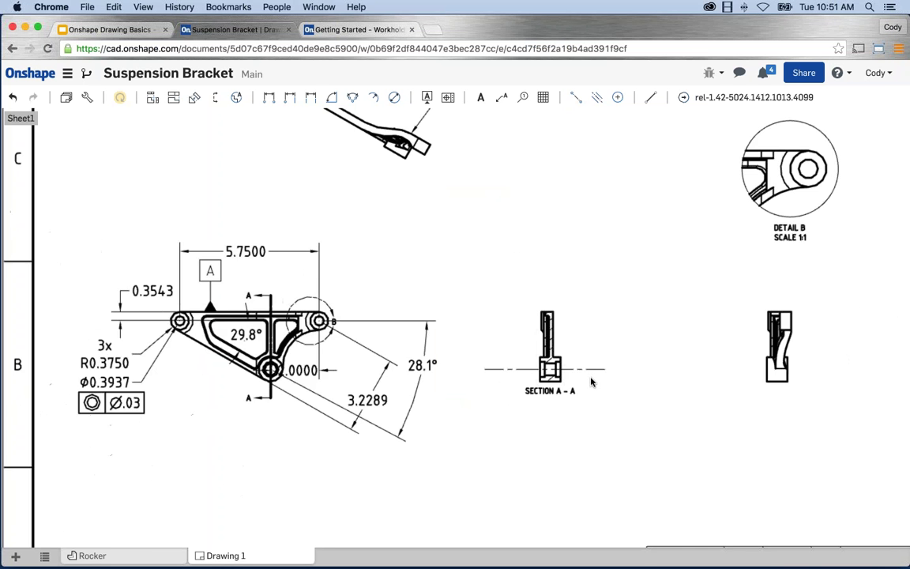
{"action": "middle_click_drag", "start_coordinate": [591, 201], "coordinate": [501, 231]}
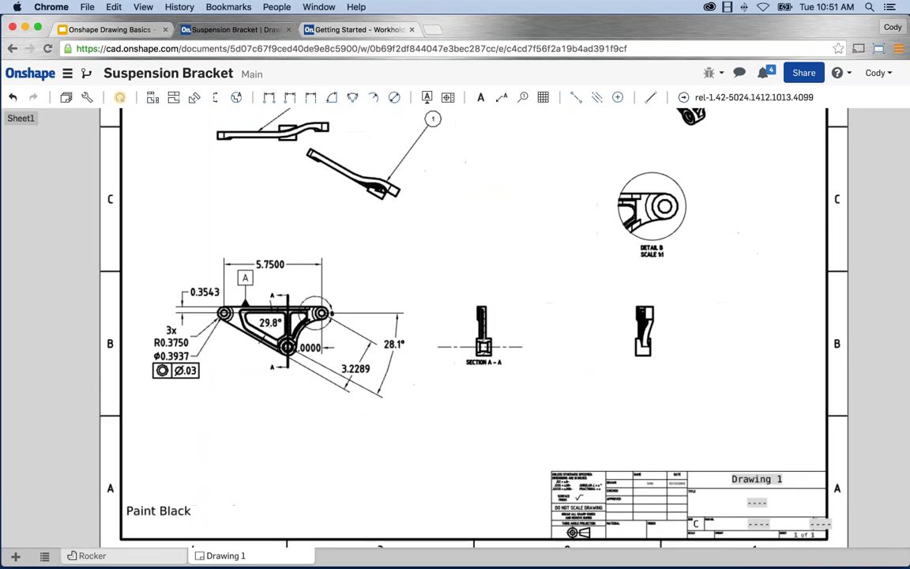
{"action": "scroll", "coordinate": [501, 231], "scroll_direction": "down", "scroll_amount": 2}
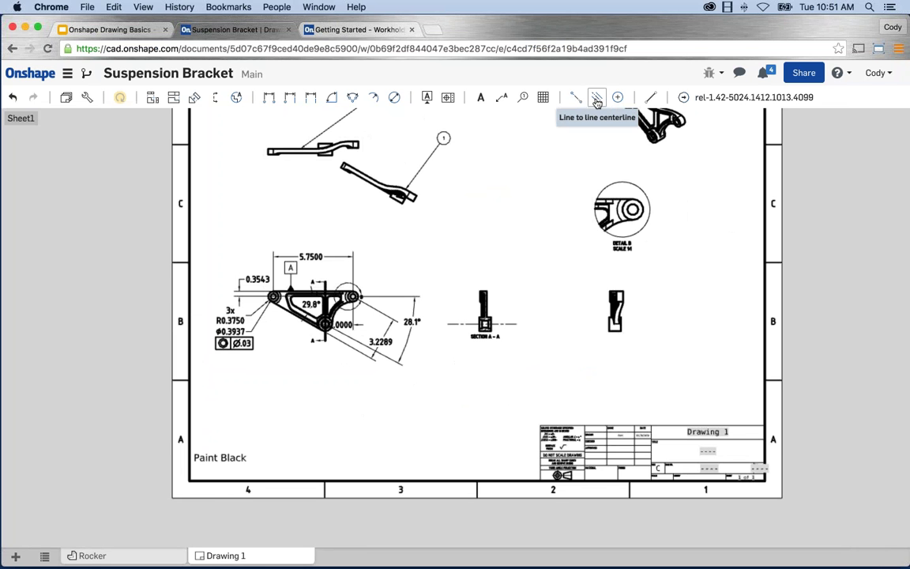
{"action": "left_click", "coordinate": [596, 97]}
{"action": "scroll", "coordinate": [283, 151], "scroll_direction": "up", "scroll_amount": 1}
{"action": "scroll", "coordinate": [283, 153], "scroll_direction": "up", "scroll_amount": 5}
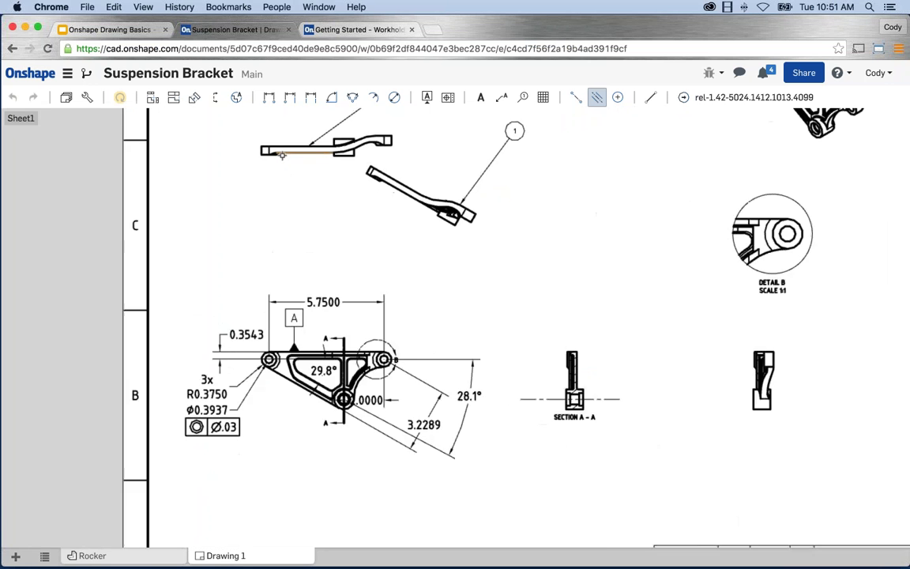
{"action": "scroll", "coordinate": [312, 154], "scroll_direction": "up", "scroll_amount": 2}
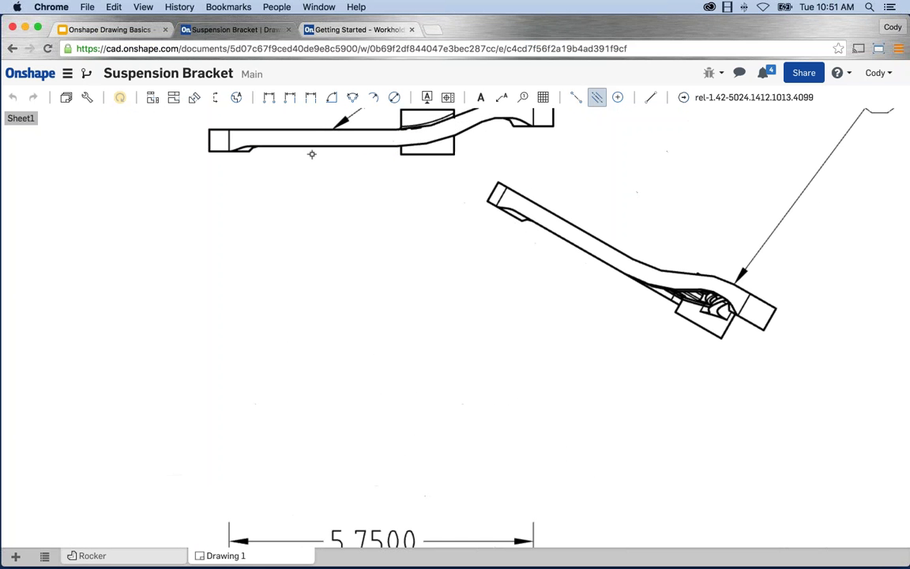
{"action": "left_click", "coordinate": [314, 127]}
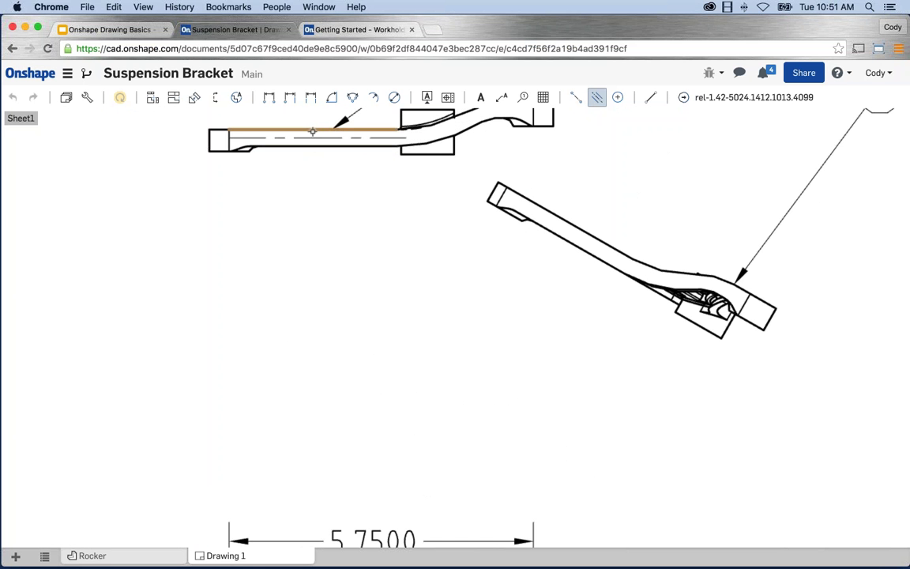
{"action": "left_click", "coordinate": [260, 146]}
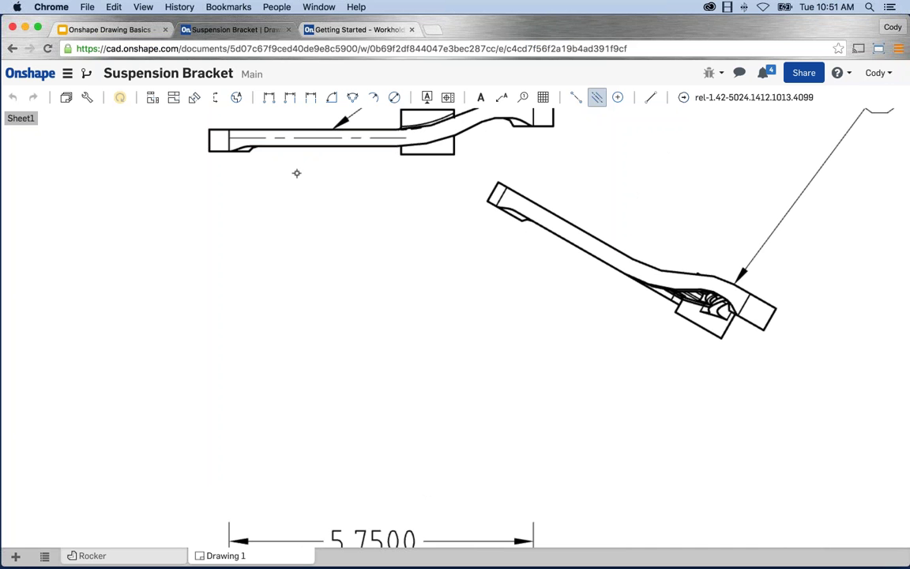
Step: Leave the centerline command and inspect the handle points of the centerline along the top view's straight arm
{"action": "key", "text": "Escape"}
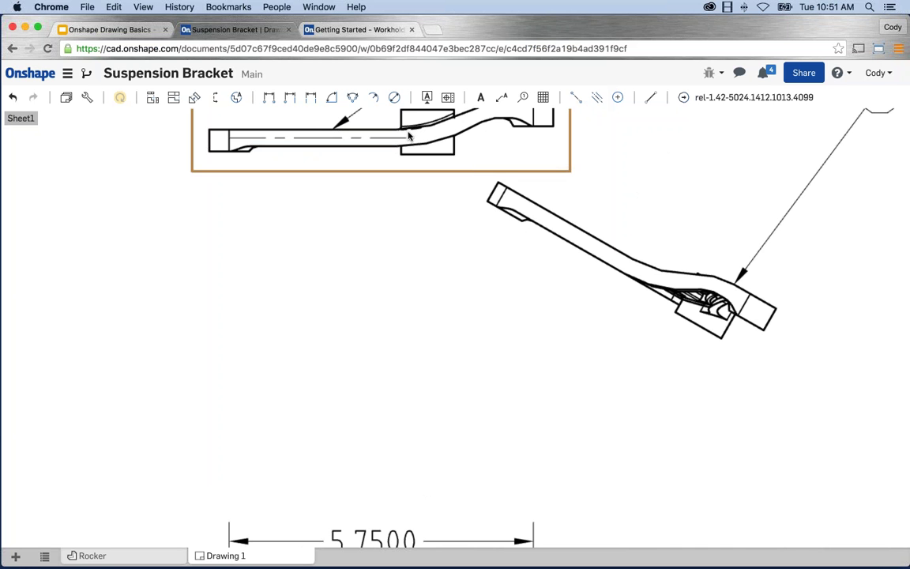
{"action": "left_click", "coordinate": [340, 139]}
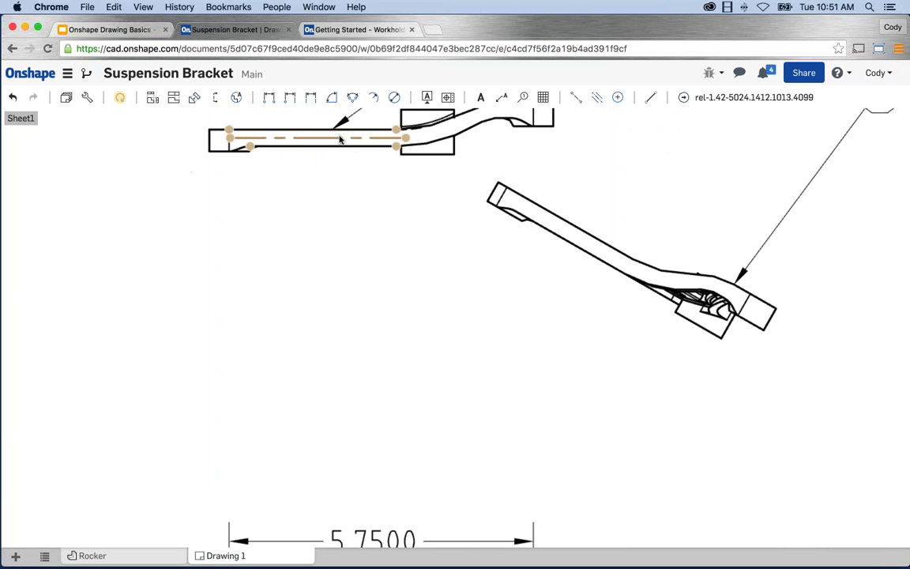
{"action": "left_click", "coordinate": [325, 133]}
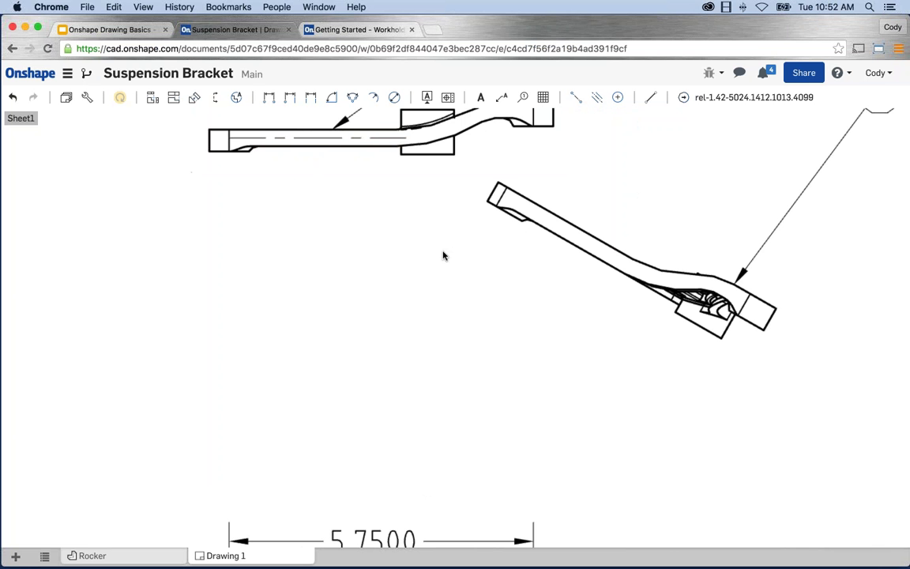
Step: Try the Centermark tool on the lower hub hole of the front view
{"action": "scroll", "coordinate": [426, 254], "scroll_direction": "down", "scroll_amount": 10}
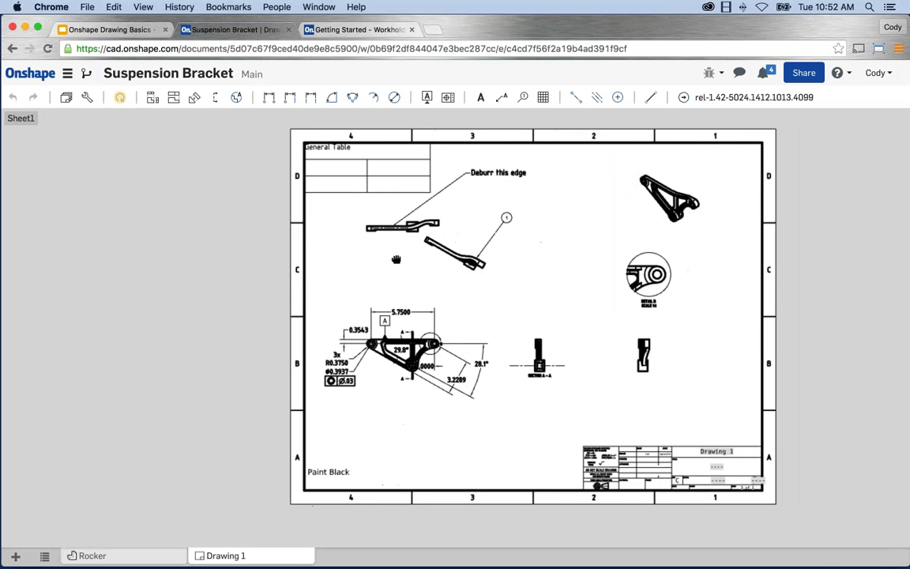
{"action": "scroll", "coordinate": [548, 199], "scroll_direction": "up", "scroll_amount": 2}
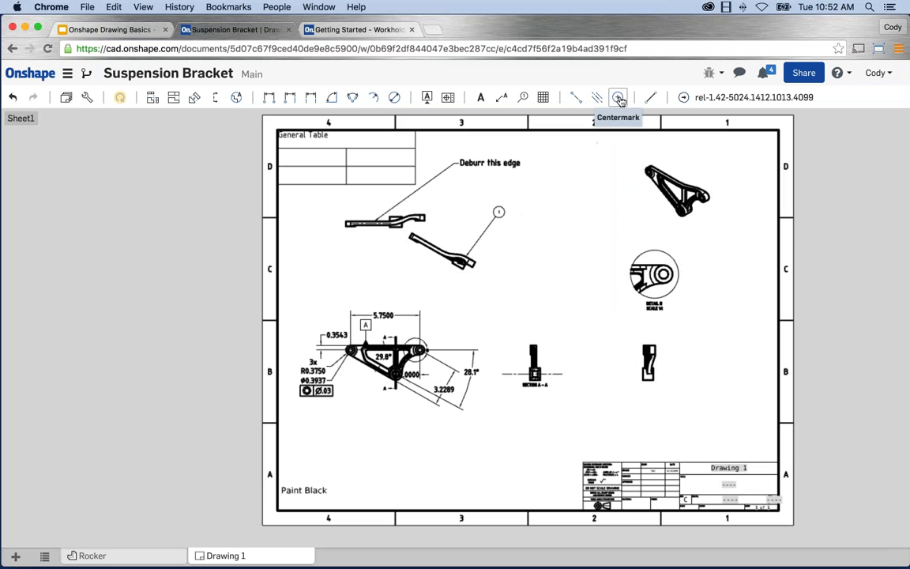
{"action": "left_click", "coordinate": [619, 98]}
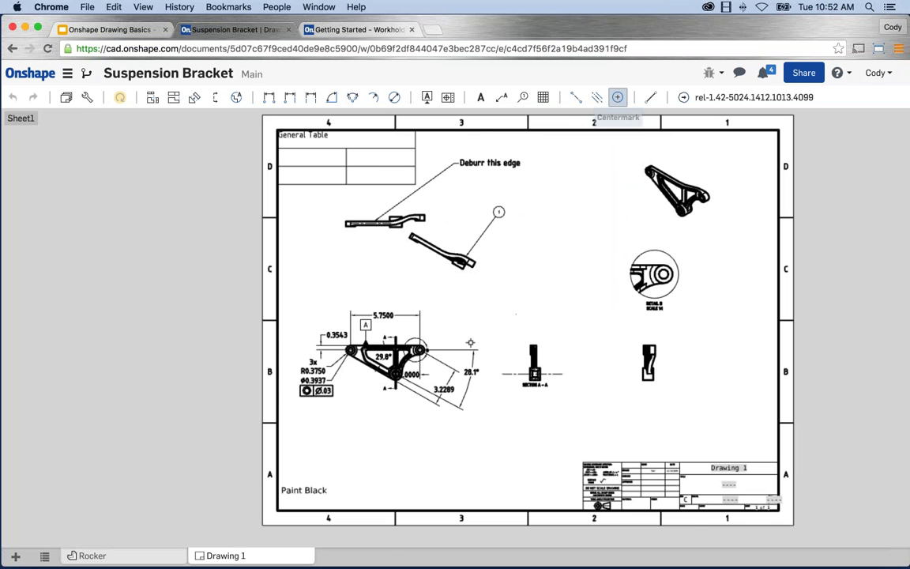
{"action": "scroll", "coordinate": [413, 353], "scroll_direction": "up", "scroll_amount": 5}
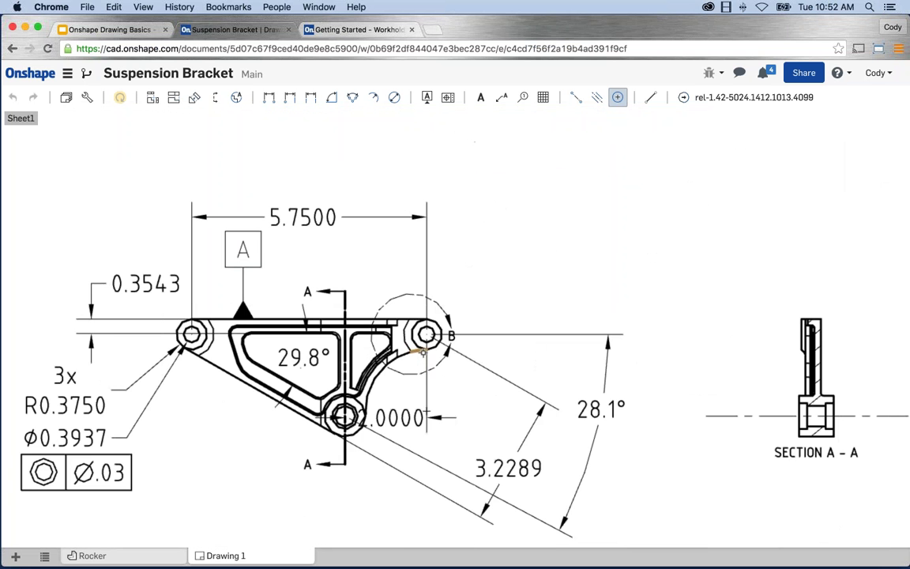
{"action": "scroll", "coordinate": [423, 352], "scroll_direction": "up", "scroll_amount": 3}
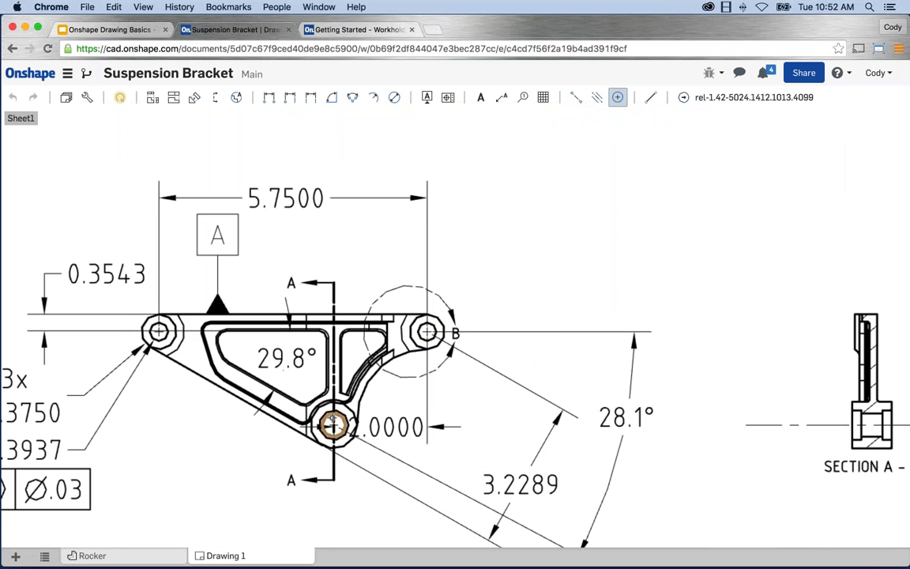
{"action": "scroll", "coordinate": [576, 224], "scroll_direction": "down", "scroll_amount": 3}
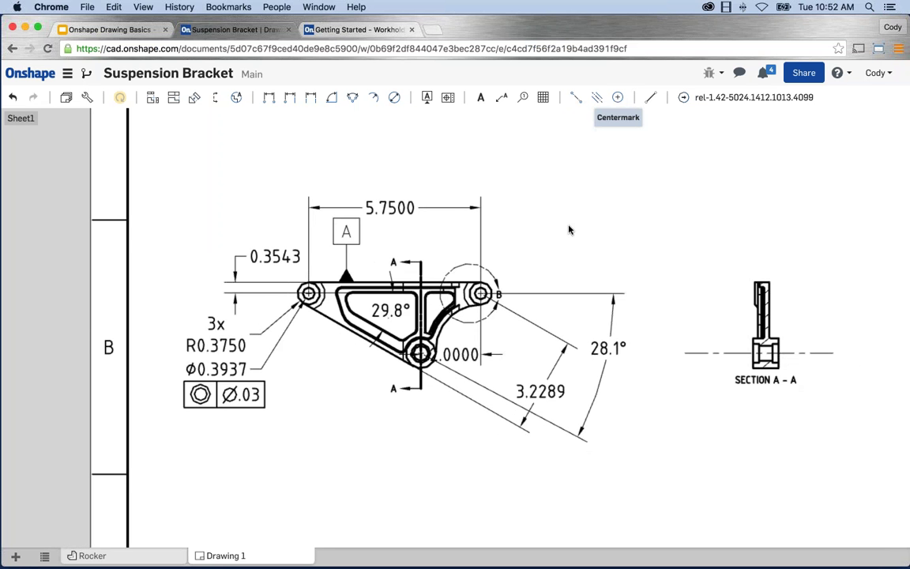
Step: Draw a vertical line in the right side view from the upper left corner down to the top edge of the hub
{"action": "scroll", "coordinate": [569, 228], "scroll_direction": "down", "scroll_amount": 3}
{"action": "scroll", "coordinate": [569, 229], "scroll_direction": "down", "scroll_amount": 3}
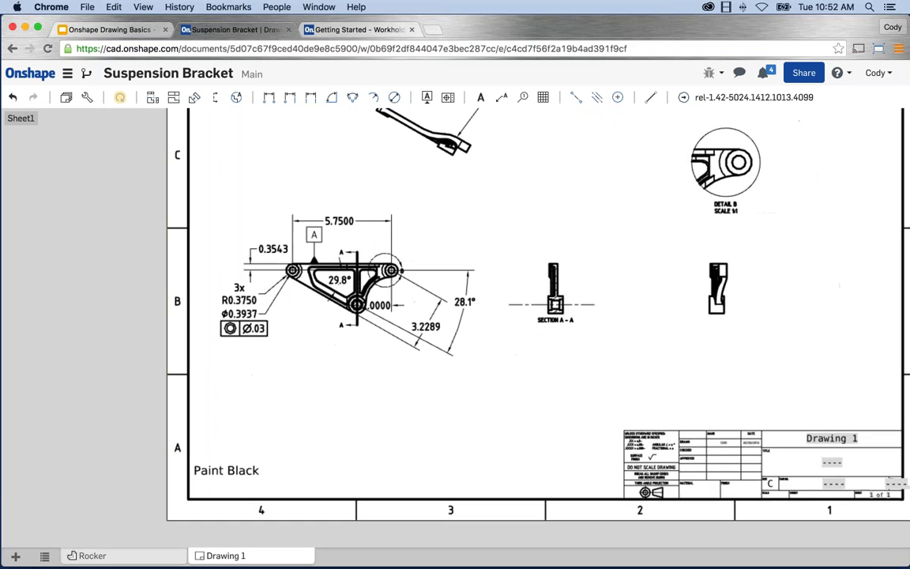
{"action": "mouse_move", "coordinate": [545, 214]}
{"action": "middle_mouse_down"}
{"action": "mouse_move", "coordinate": [493, 227]}
{"action": "mouse_move", "coordinate": [433, 193]}
{"action": "mouse_move", "coordinate": [457, 233]}
{"action": "middle_mouse_up"}
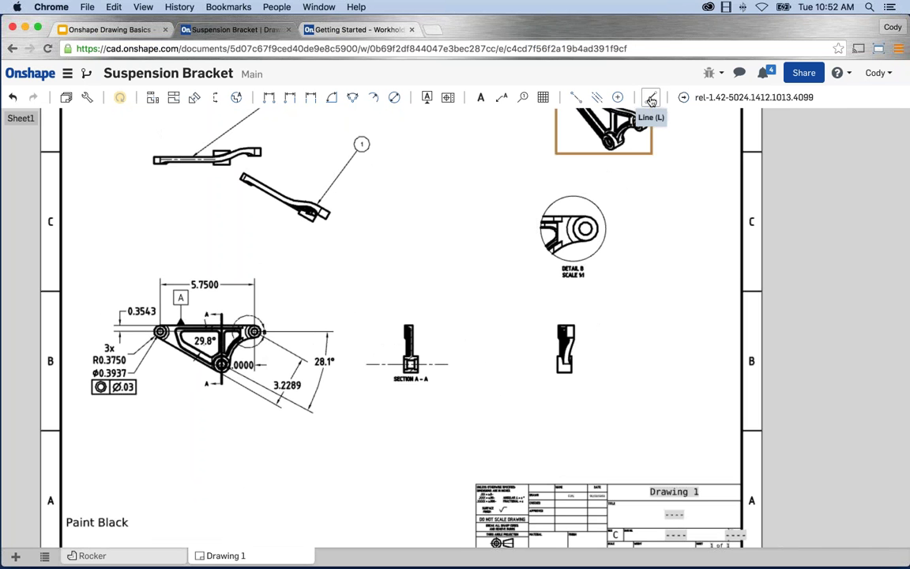
{"action": "left_click", "coordinate": [651, 100]}
{"action": "scroll", "coordinate": [386, 393], "scroll_direction": "up", "scroll_amount": 2}
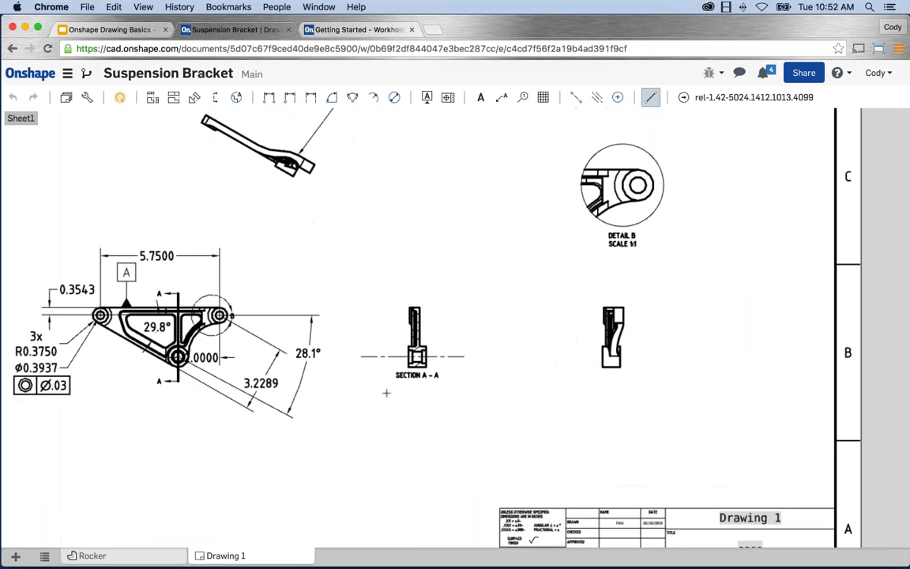
{"action": "scroll", "coordinate": [387, 393], "scroll_direction": "up", "scroll_amount": 2}
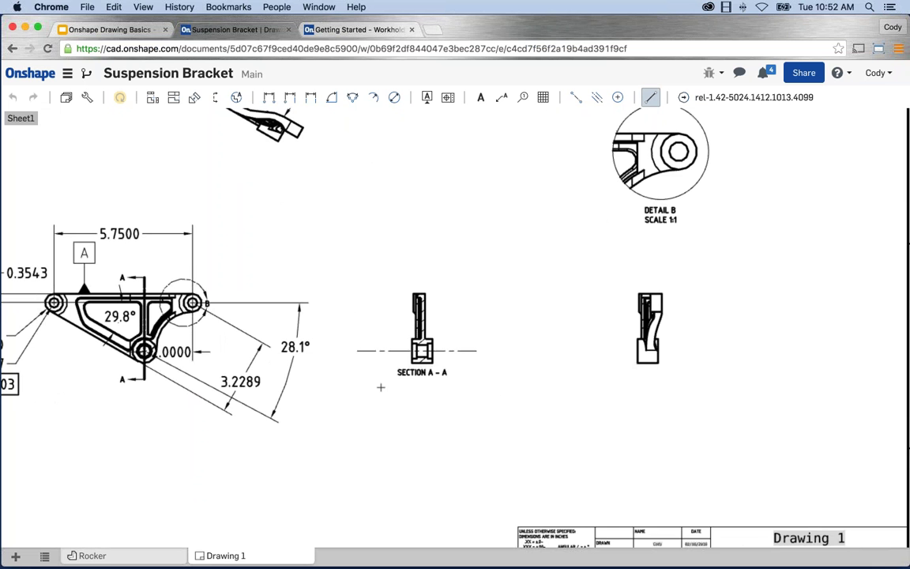
{"action": "scroll", "coordinate": [604, 363], "scroll_direction": "up", "scroll_amount": 2}
{"action": "scroll", "coordinate": [656, 332], "scroll_direction": "up", "scroll_amount": 3}
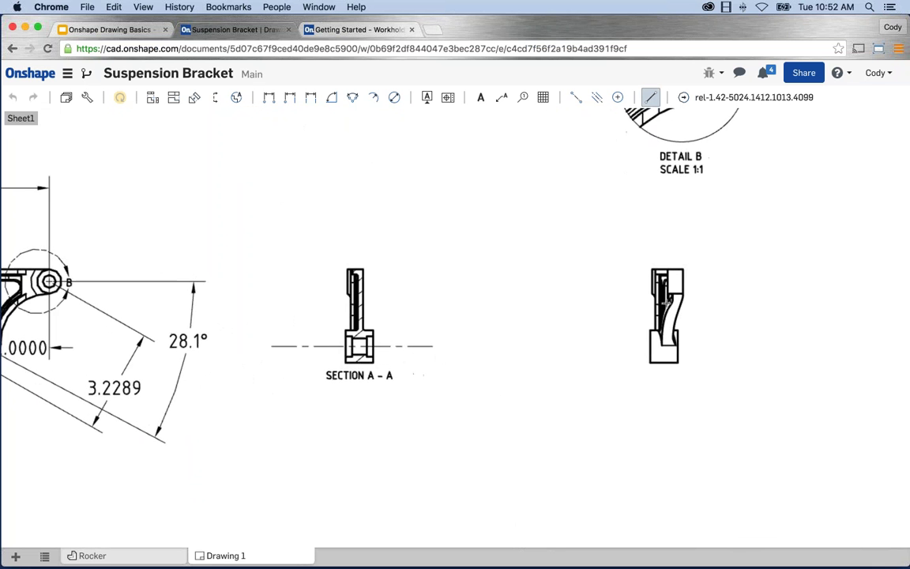
{"action": "scroll", "coordinate": [668, 301], "scroll_direction": "up", "scroll_amount": 1}
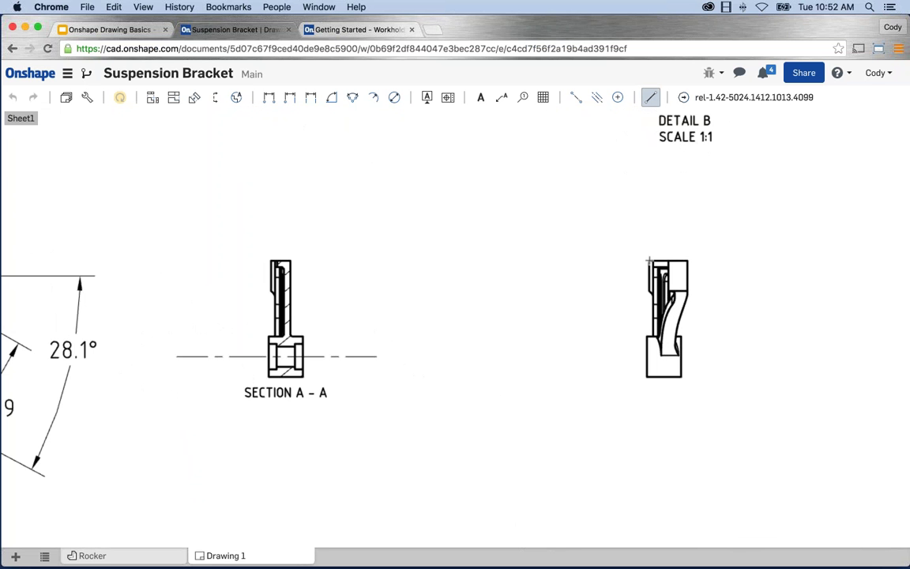
{"action": "left_click", "coordinate": [647, 260]}
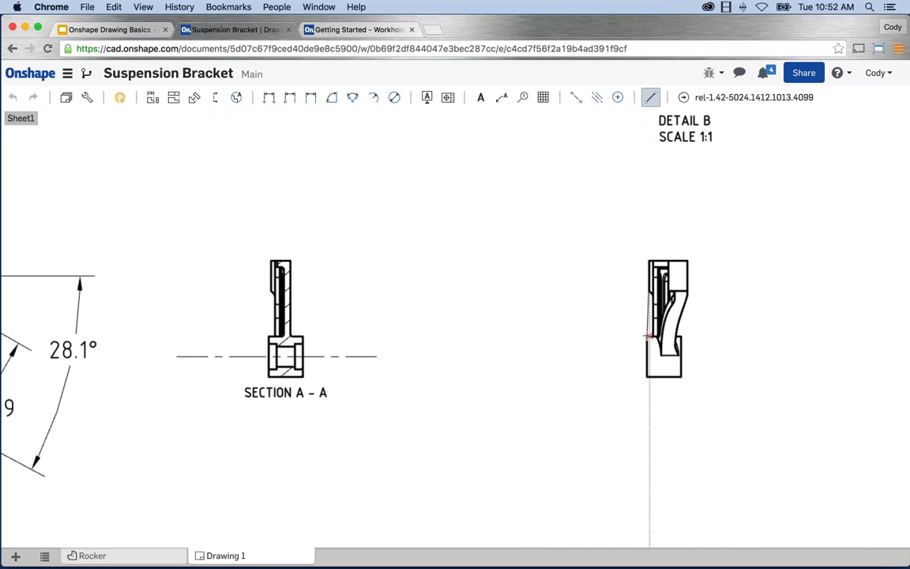
{"action": "left_click", "coordinate": [647, 336]}
{"action": "key", "text": "Escape"}
{"action": "scroll", "coordinate": [646, 316], "scroll_direction": "up", "scroll_amount": 5}
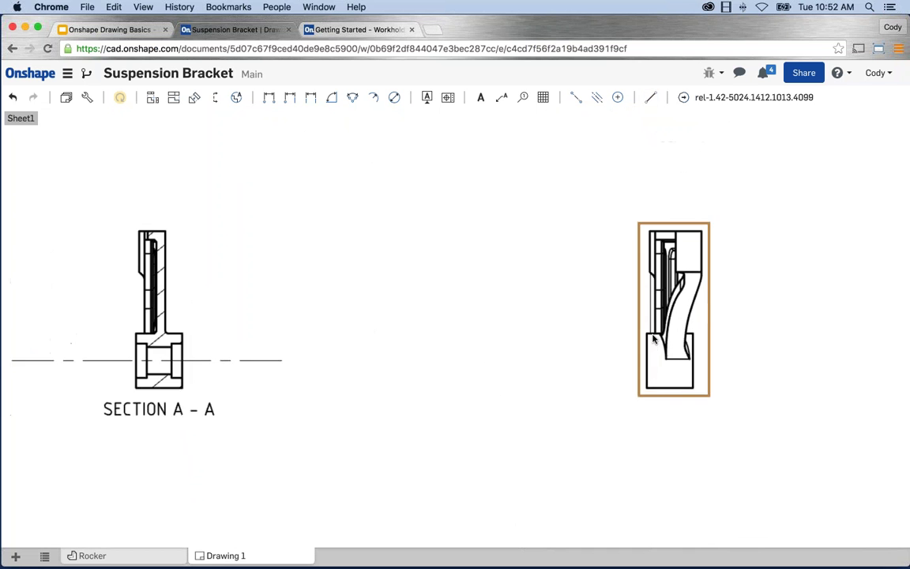
{"action": "scroll", "coordinate": [636, 304], "scroll_direction": "down", "scroll_amount": 5}
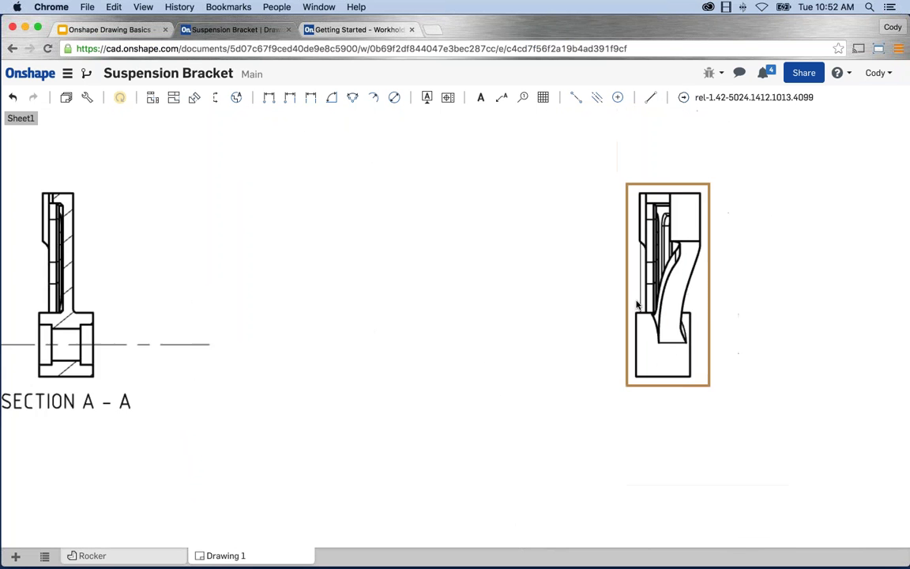
{"action": "scroll", "coordinate": [573, 333], "scroll_direction": "down", "scroll_amount": 1}
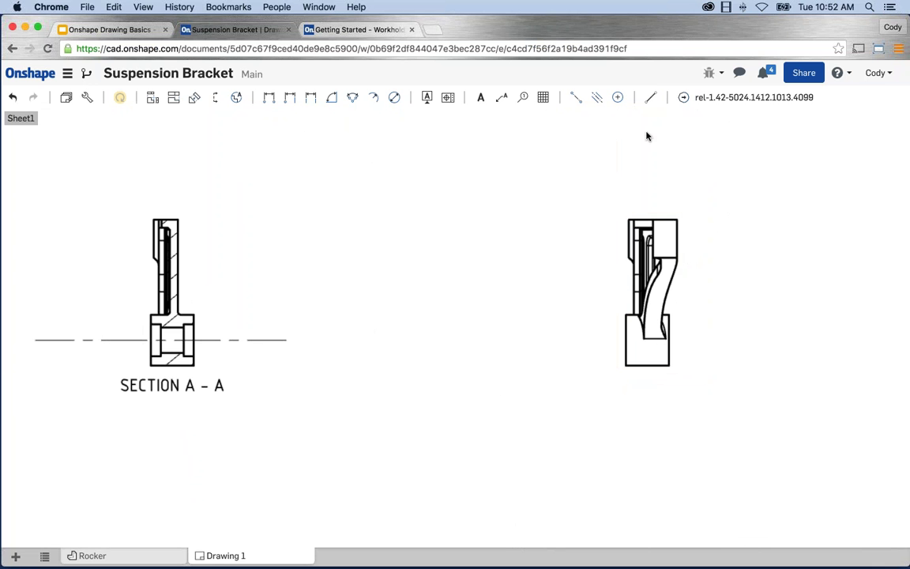
{"action": "left_click", "coordinate": [652, 96]}
{"action": "key", "text": "Escape"}
{"action": "scroll", "coordinate": [467, 265], "scroll_direction": "down", "scroll_amount": 1}
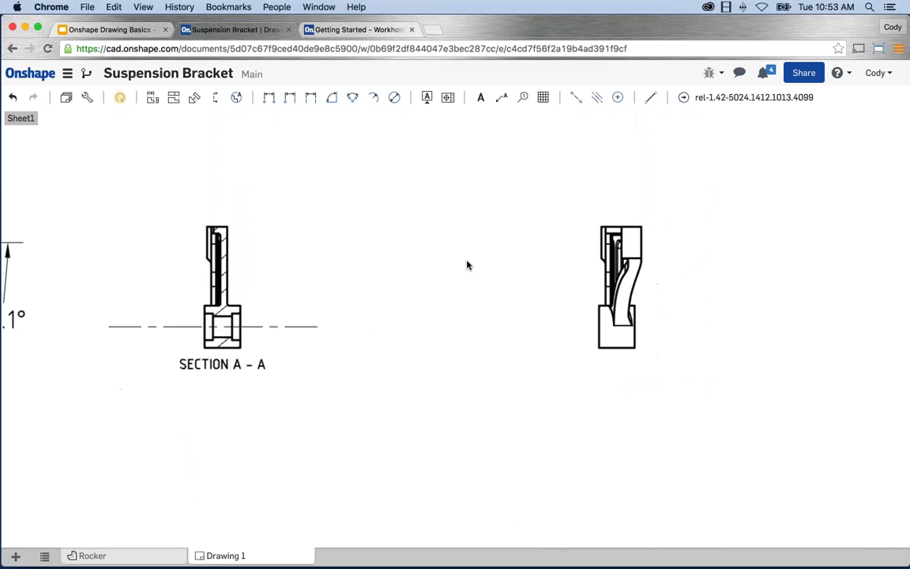
{"action": "scroll", "coordinate": [467, 265], "scroll_direction": "down", "scroll_amount": 4}
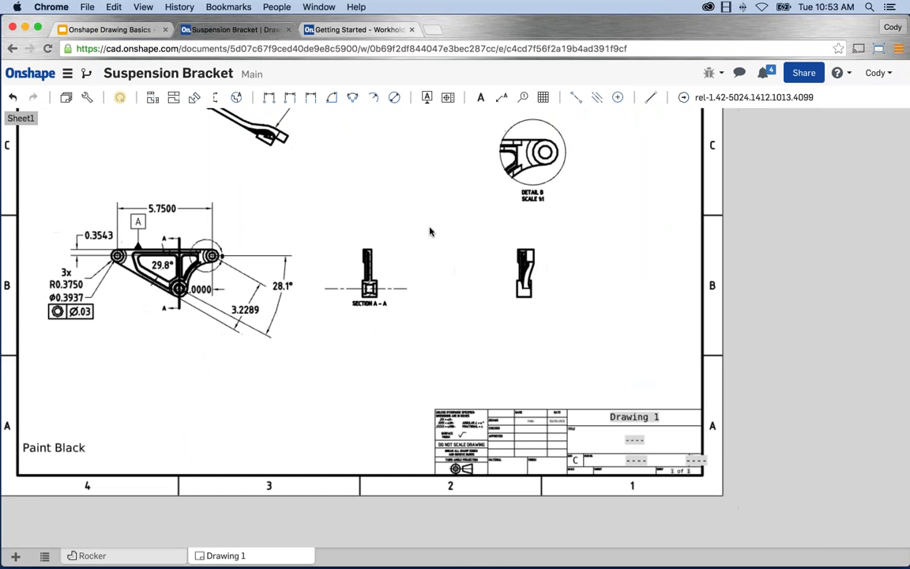
{"action": "middle_click_drag", "start_coordinate": [436, 242], "coordinate": [469, 297]}
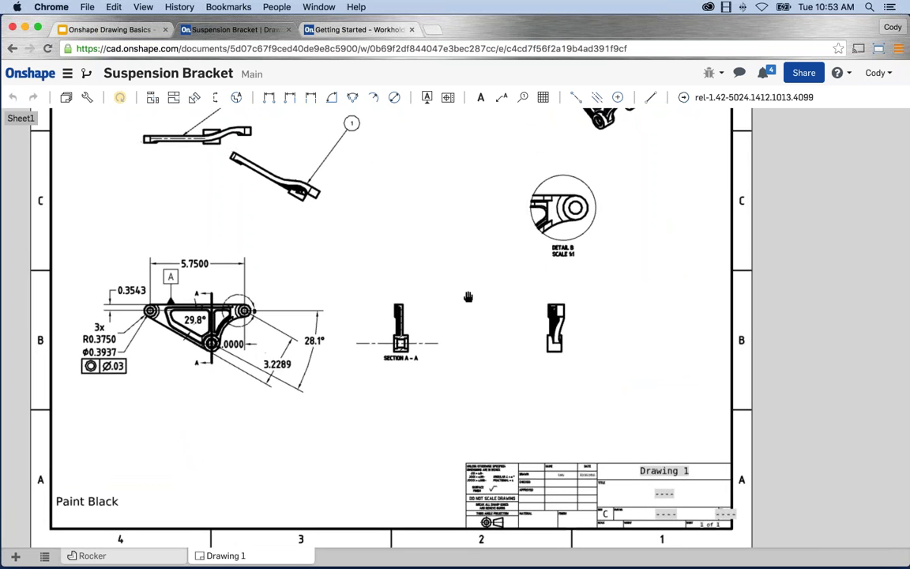
{"action": "scroll", "coordinate": [468, 297], "scroll_direction": "down", "scroll_amount": 1}
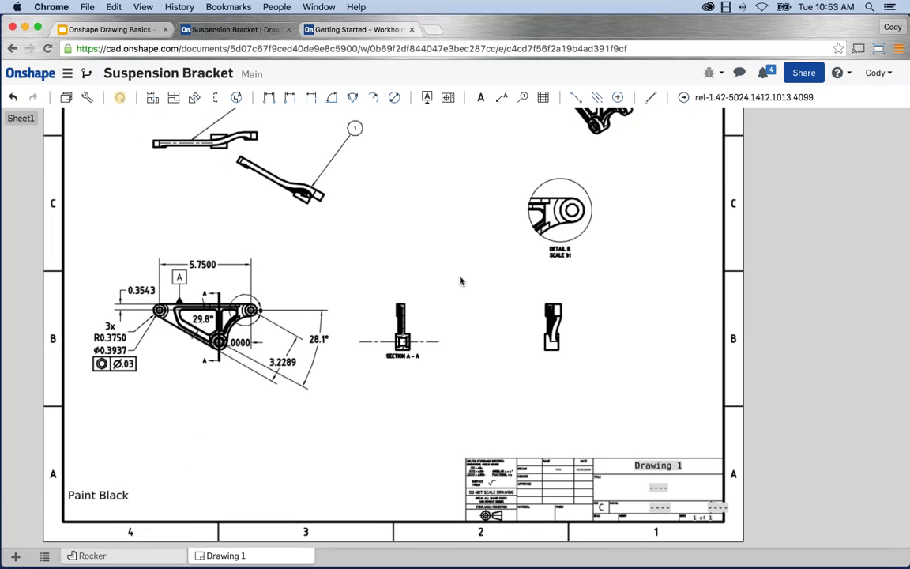
{"action": "scroll", "coordinate": [461, 278], "scroll_direction": "down", "scroll_amount": 1}
{"action": "scroll", "coordinate": [462, 261], "scroll_direction": "down", "scroll_amount": 1}
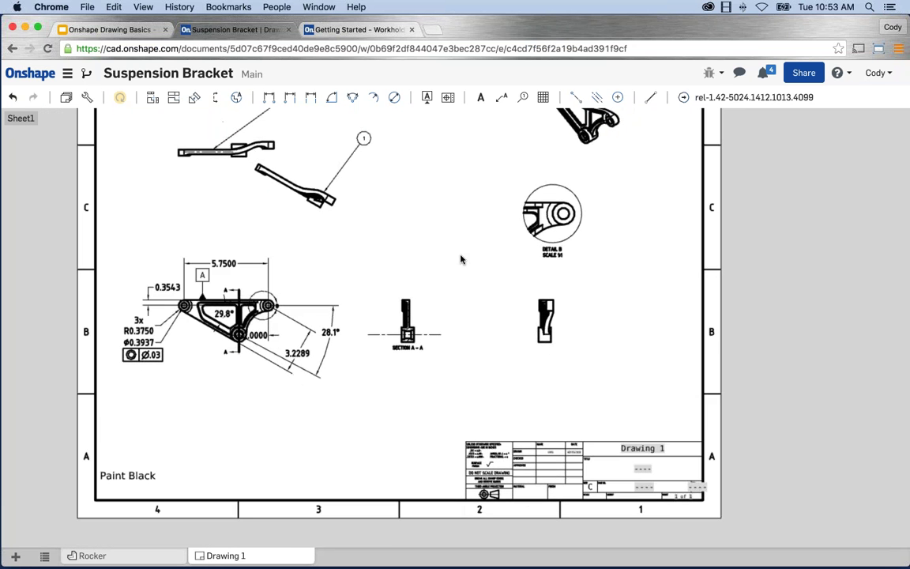
{"action": "middle_click_drag", "start_coordinate": [461, 259], "coordinate": [487, 313]}
{"action": "scroll", "coordinate": [485, 309], "scroll_direction": "down", "scroll_amount": 2}
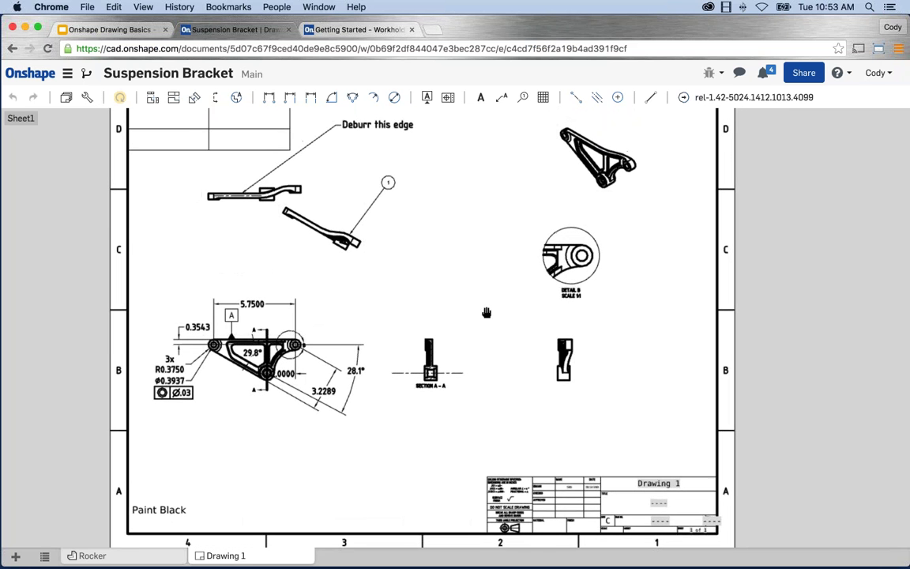
{"action": "left_click", "coordinate": [221, 136]}
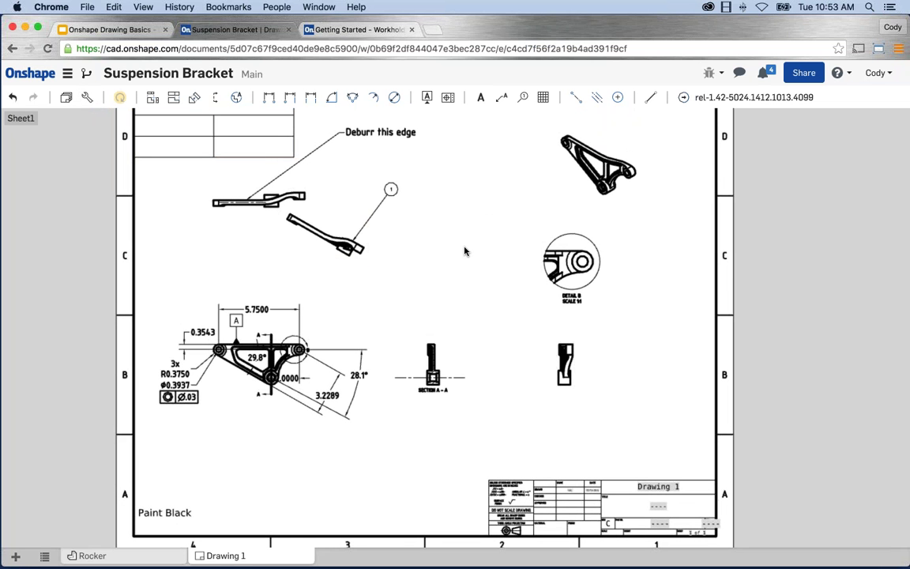
Step: Refine the drawing graphics and check the circular edges of the dimensioned front view
{"action": "scroll", "coordinate": [464, 251], "scroll_direction": "down", "scroll_amount": 3}
{"action": "middle_click_drag", "start_coordinate": [455, 230], "coordinate": [456, 239]}
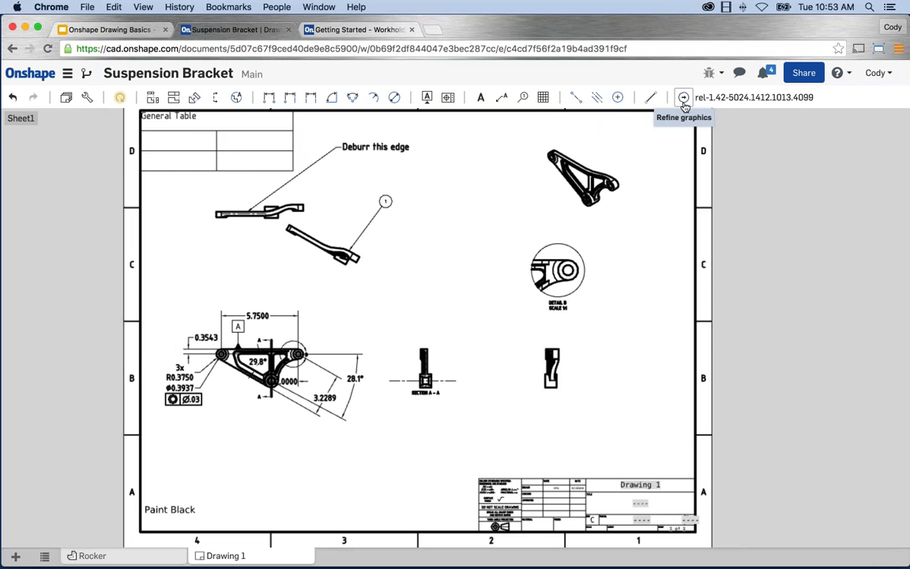
{"action": "scroll", "coordinate": [225, 340], "scroll_direction": "up", "scroll_amount": 10}
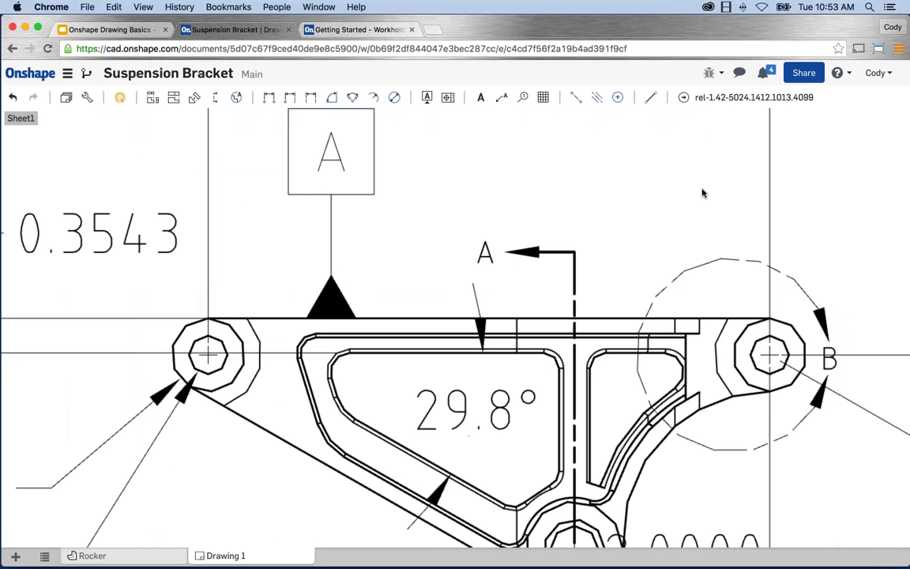
{"action": "scroll", "coordinate": [703, 193], "scroll_direction": "down", "scroll_amount": 3}
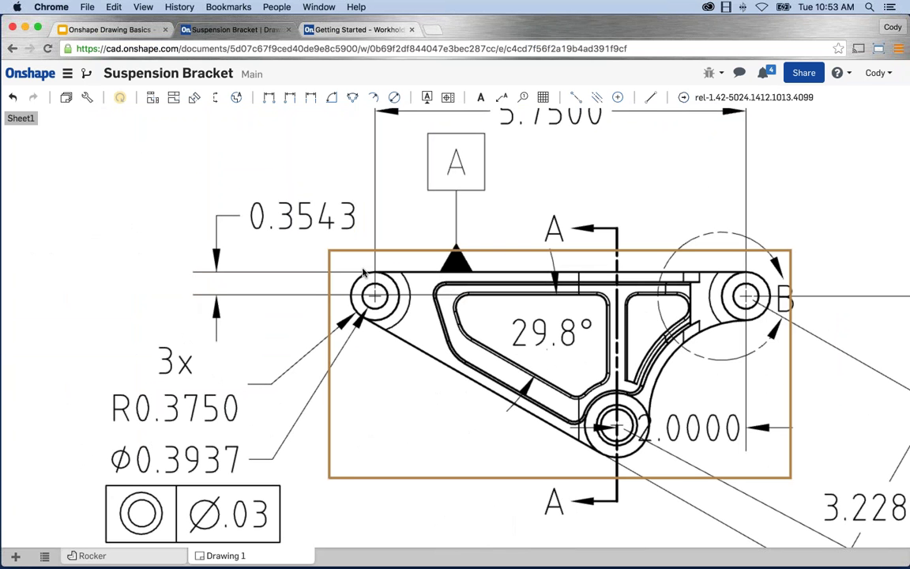
{"action": "scroll", "coordinate": [431, 340], "scroll_direction": "down", "scroll_amount": 4}
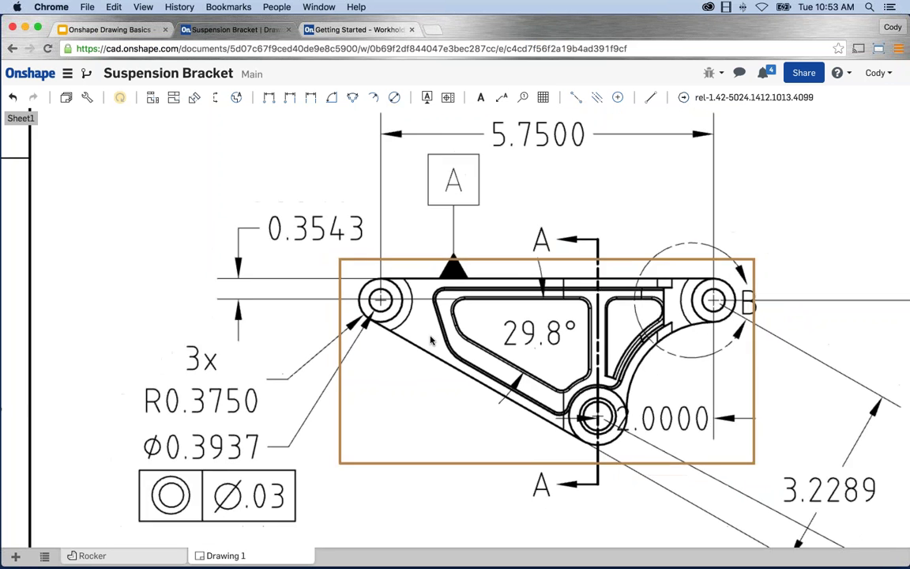
{"action": "scroll", "coordinate": [754, 263], "scroll_direction": "down", "scroll_amount": 5}
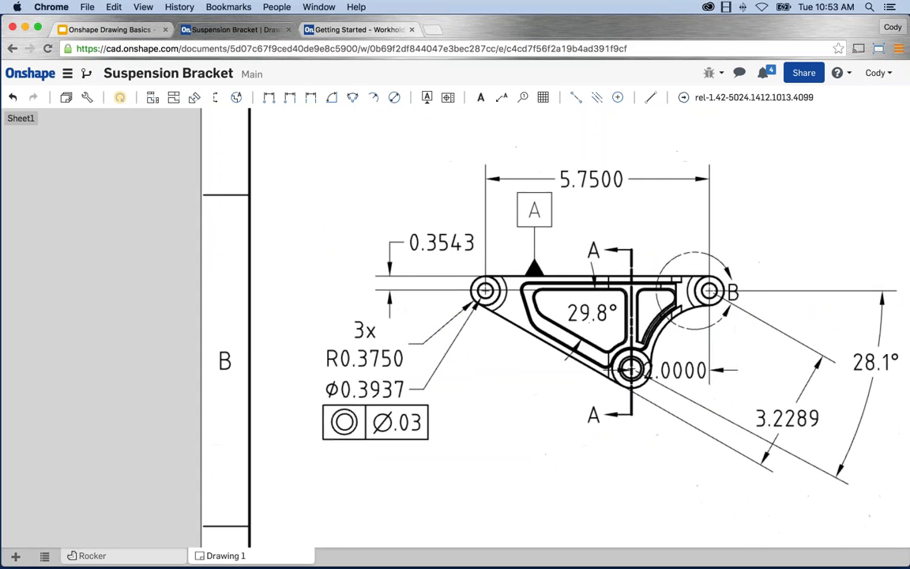
{"action": "key", "text": "f"}
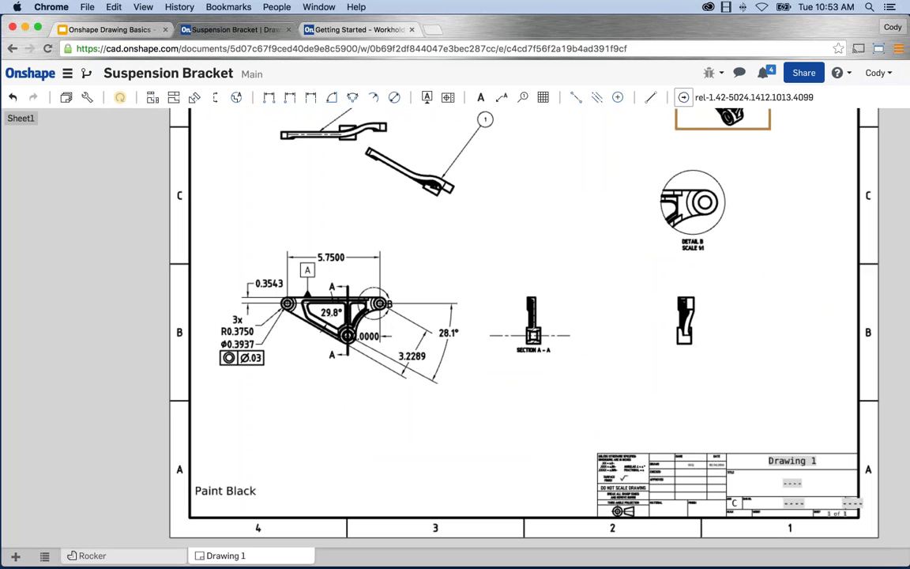
{"action": "left_click", "coordinate": [685, 101]}
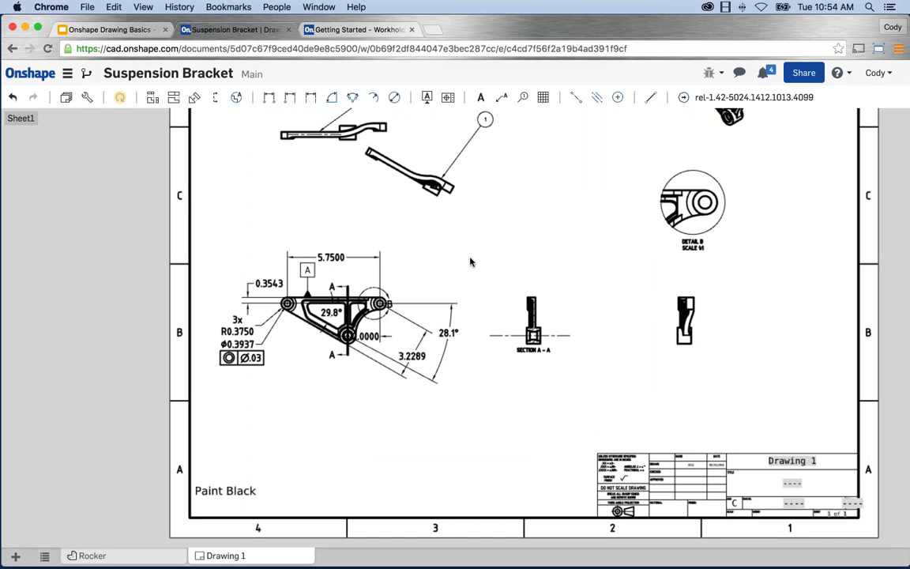
Step: Fill in the title block's title by setting the Drawing 1 description property to "Suspension Bracket"
{"action": "scroll", "coordinate": [470, 261], "scroll_direction": "down", "scroll_amount": 2}
{"action": "mouse_move", "coordinate": [528, 225]}
{"action": "middle_mouse_down"}
{"action": "mouse_move", "coordinate": [460, 243]}
{"action": "mouse_move", "coordinate": [369, 228]}
{"action": "middle_mouse_up"}
{"action": "left_click", "coordinate": [607, 464]}
{"action": "scroll", "coordinate": [608, 466], "scroll_direction": "up", "scroll_amount": 5}
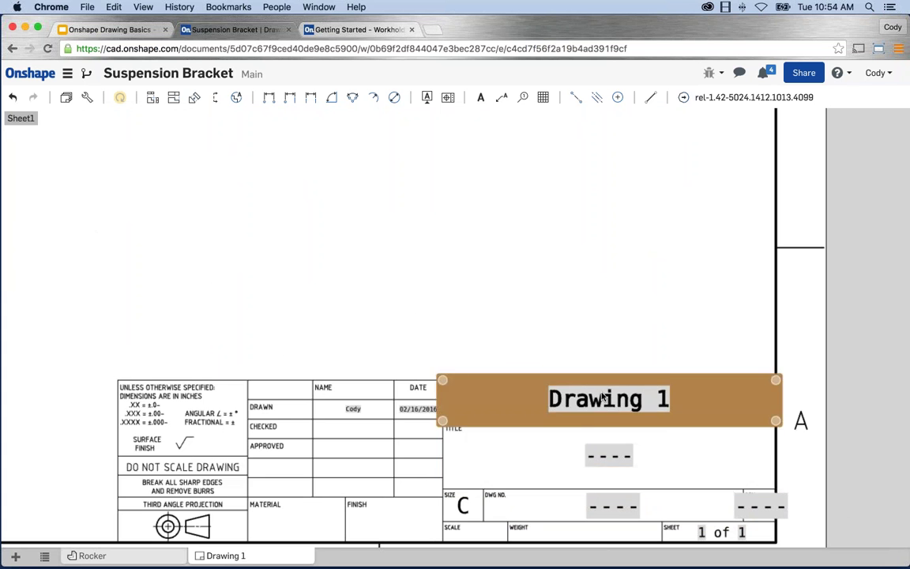
{"action": "right_click", "coordinate": [218, 560]}
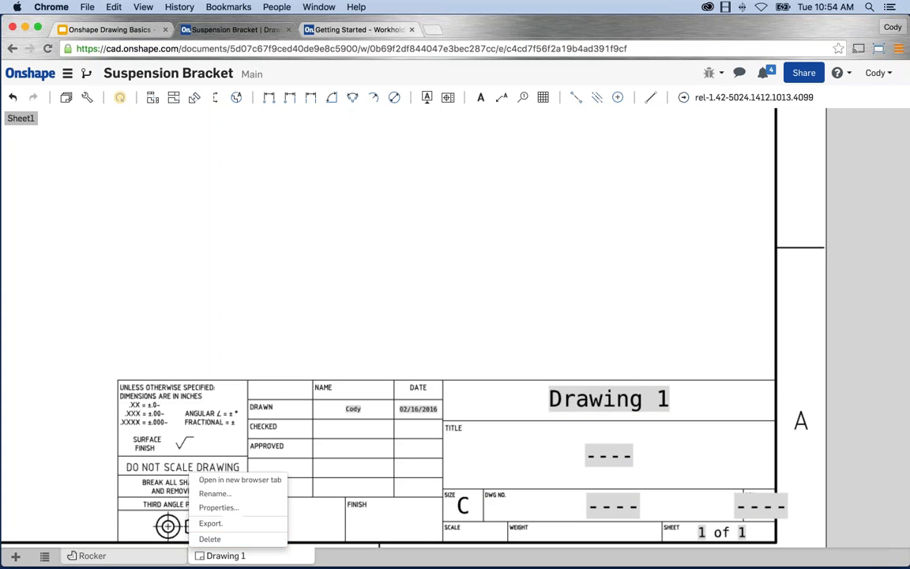
{"action": "left_click", "coordinate": [230, 508]}
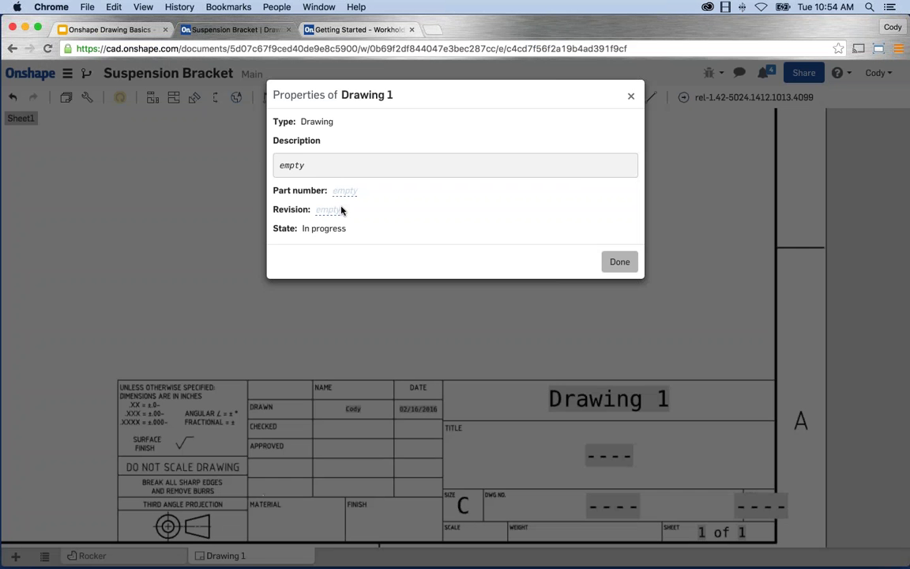
{"action": "left_click", "coordinate": [283, 161]}
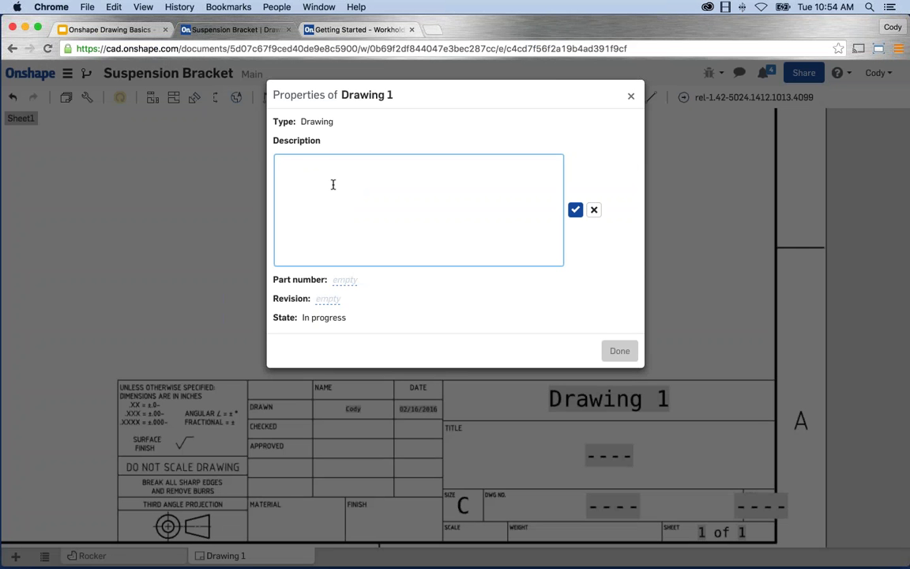
{"action": "type", "text": "Suspension Bracket"}
{"action": "left_click", "coordinate": [575, 209]}
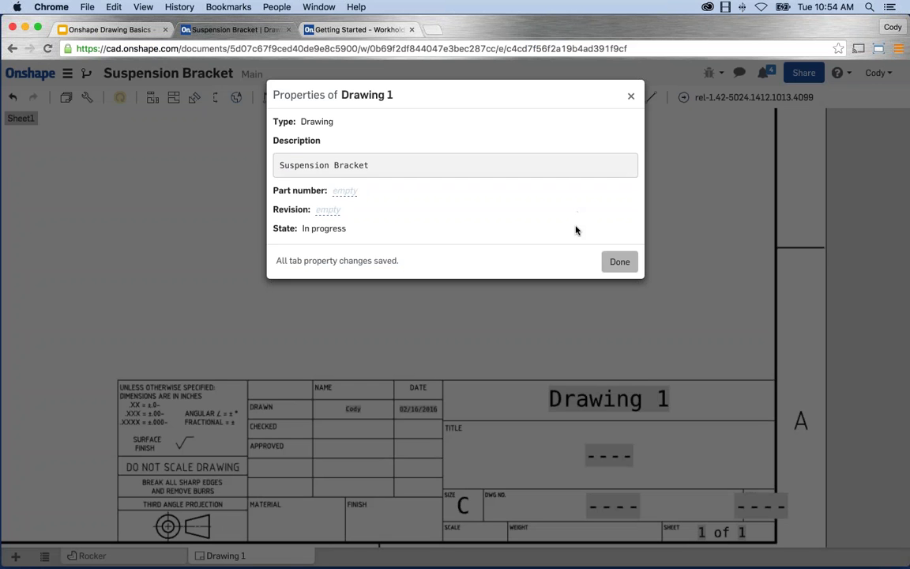
{"action": "left_click", "coordinate": [619, 261]}
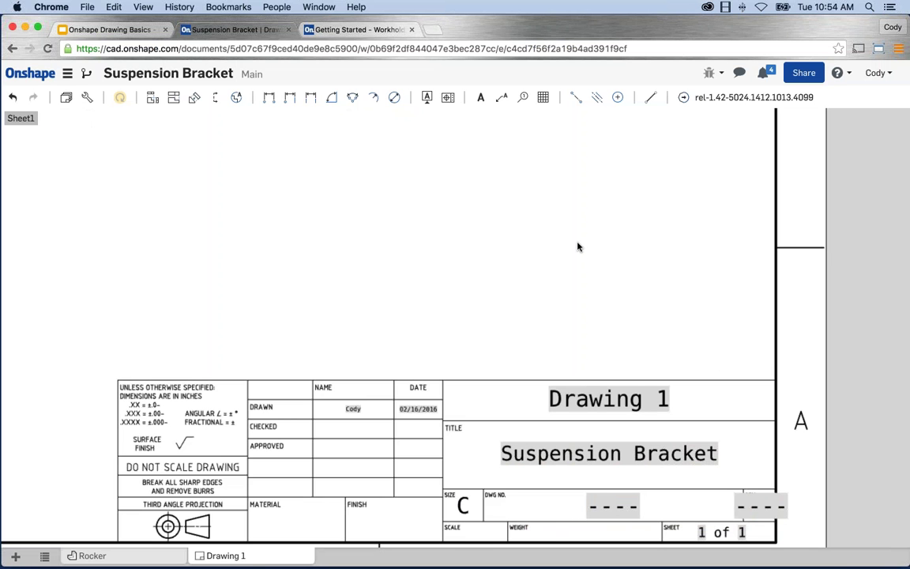
{"action": "left_click", "coordinate": [481, 99]}
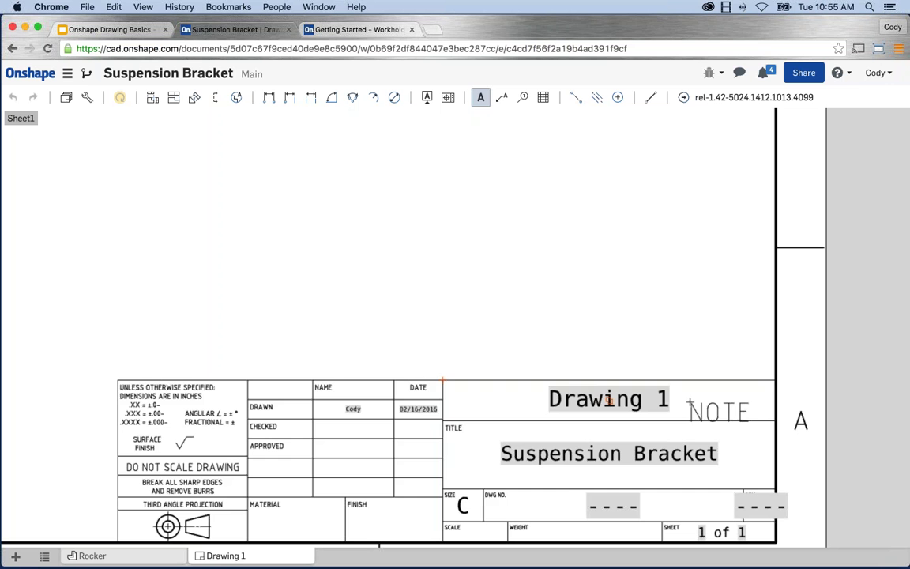
{"action": "key", "text": "Escape"}
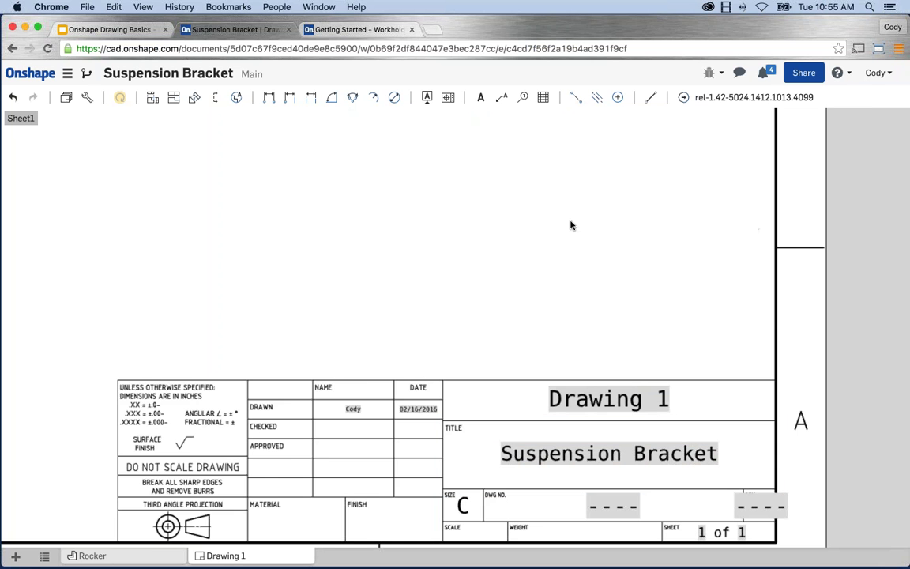
{"action": "scroll", "coordinate": [561, 226], "scroll_direction": "down", "scroll_amount": 2}
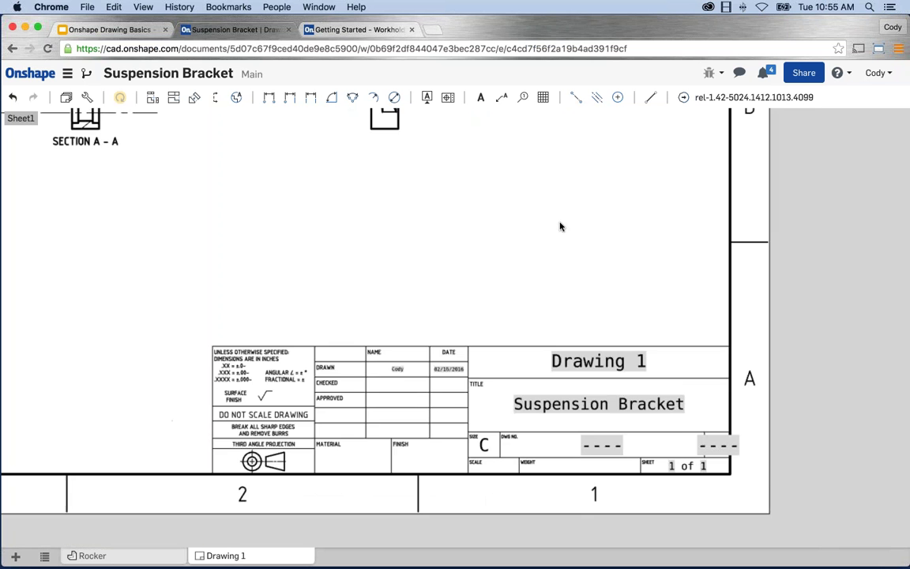
{"action": "scroll", "coordinate": [418, 245], "scroll_direction": "down", "scroll_amount": 3}
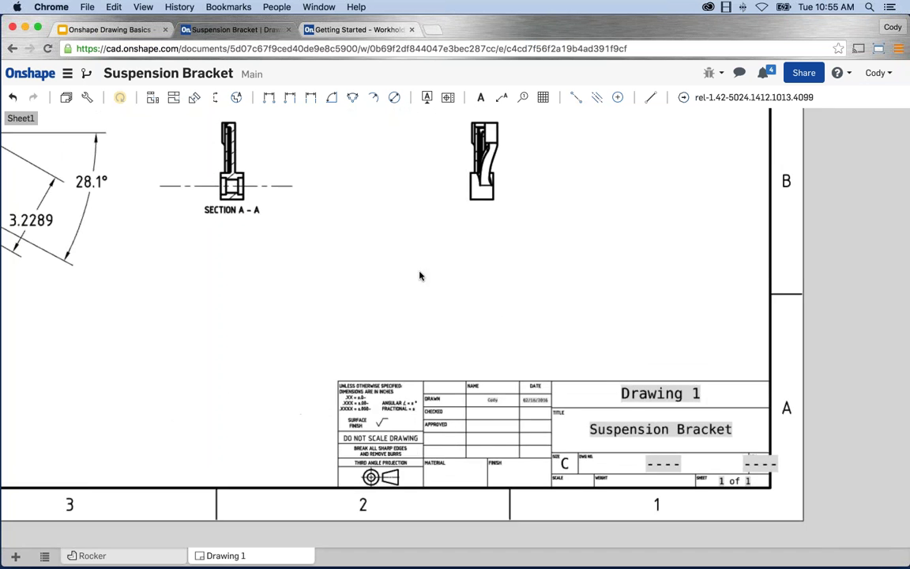
{"action": "scroll", "coordinate": [487, 309], "scroll_direction": "down", "scroll_amount": 3}
{"action": "middle_click_drag", "start_coordinate": [487, 309], "coordinate": [606, 382]}
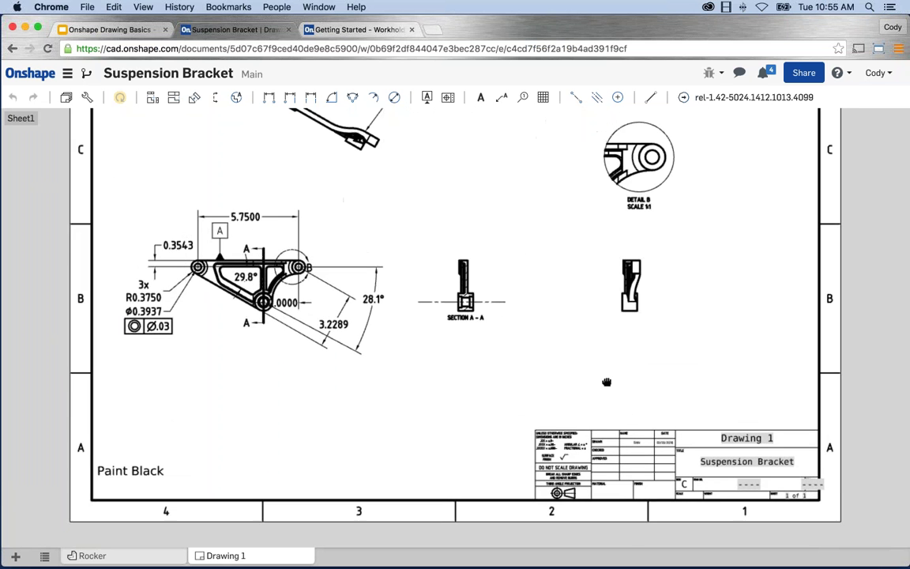
{"action": "scroll", "coordinate": [506, 237], "scroll_direction": "down", "scroll_amount": 1}
{"action": "middle_click_drag", "start_coordinate": [499, 256], "coordinate": [470, 316]}
{"action": "scroll", "coordinate": [482, 290], "scroll_direction": "down", "scroll_amount": 3}
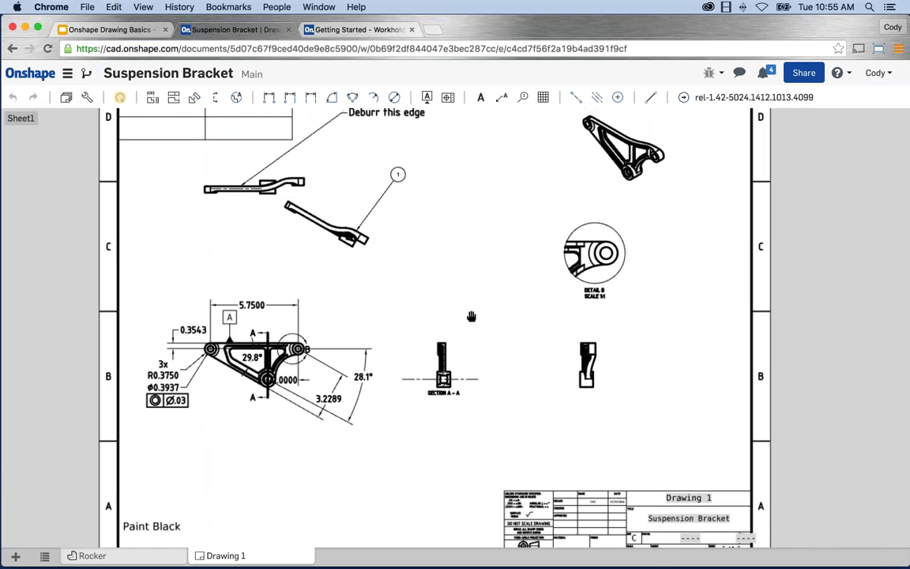
Step: Examine the custom template options for a new drawing and leave the dialog without creating one
{"action": "left_click", "coordinate": [16, 558]}
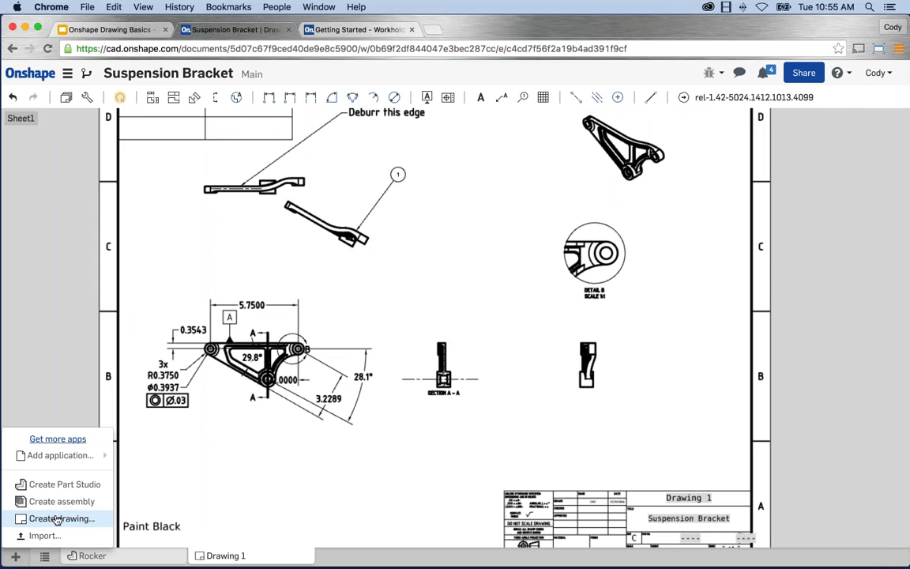
{"action": "left_click", "coordinate": [49, 465]}
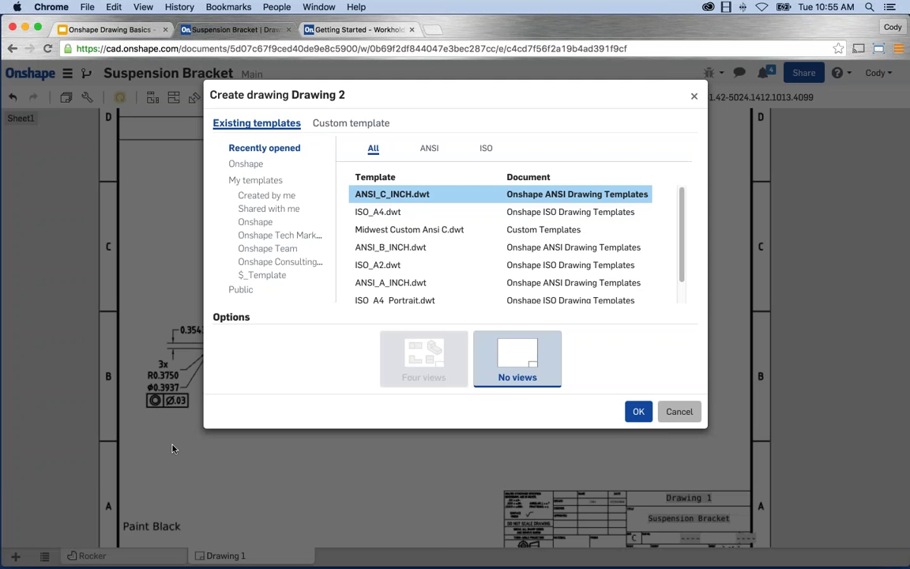
{"action": "left_click", "coordinate": [350, 124]}
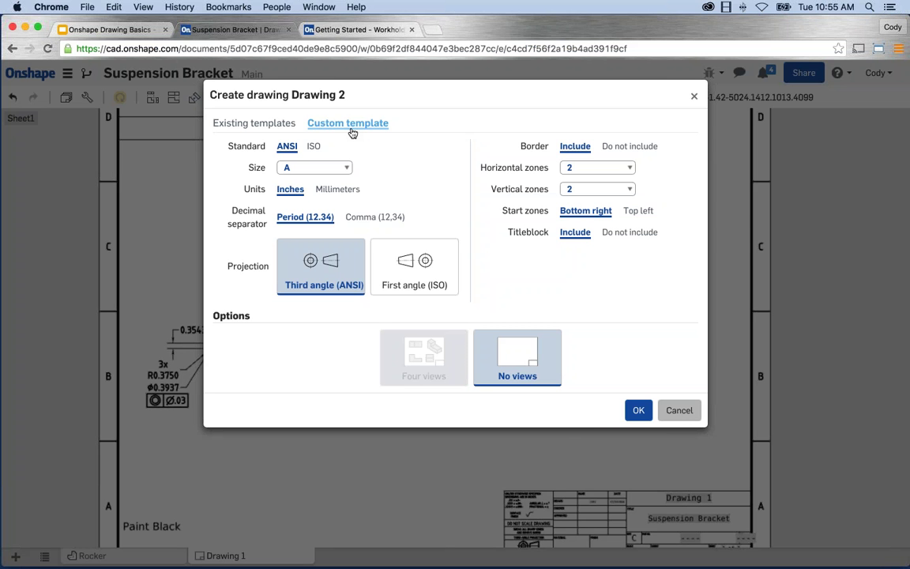
{"action": "left_click", "coordinate": [678, 410]}
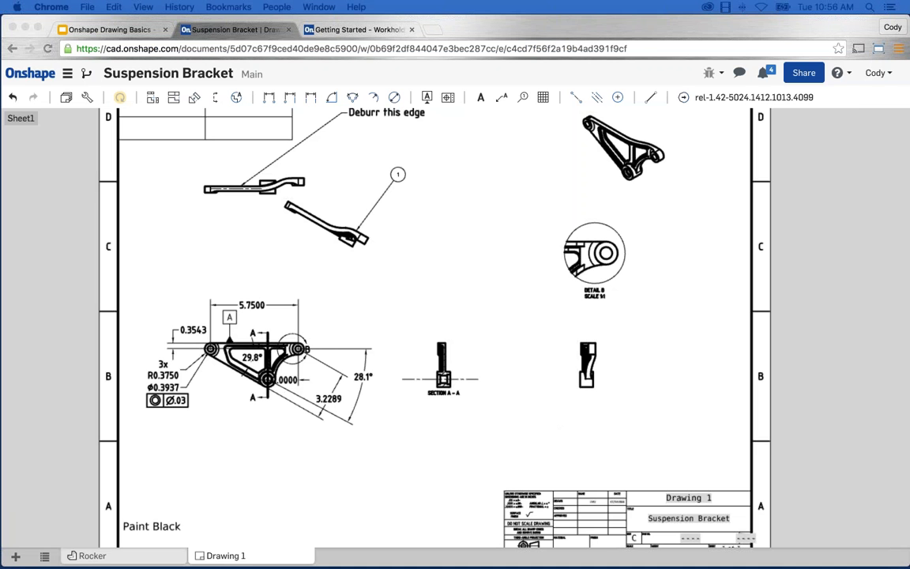
{"action": "left_click", "coordinate": [535, 349]}
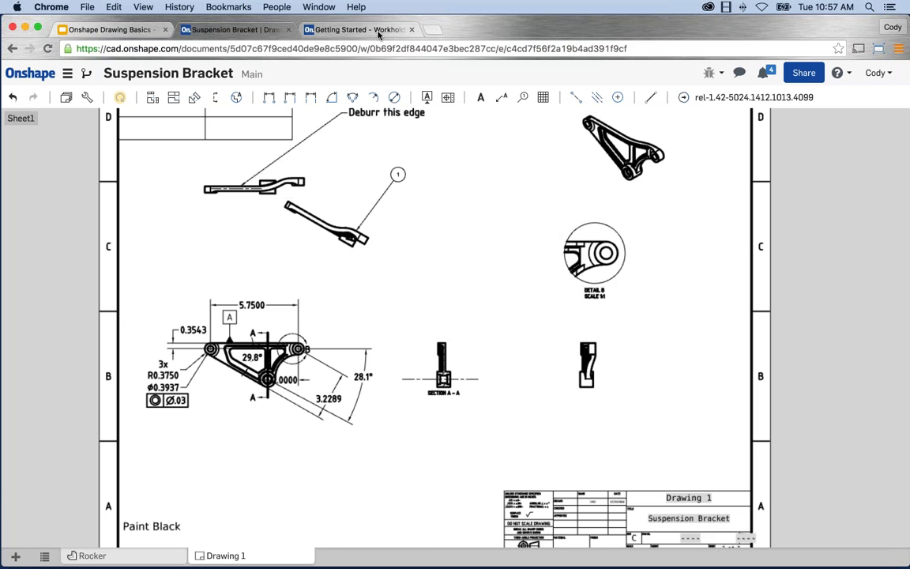
Step: Create a new private document named "Drawing Templates" from the documents list in the other browser tab
{"action": "left_click", "coordinate": [341, 30]}
{"action": "left_click", "coordinate": [31, 71]}
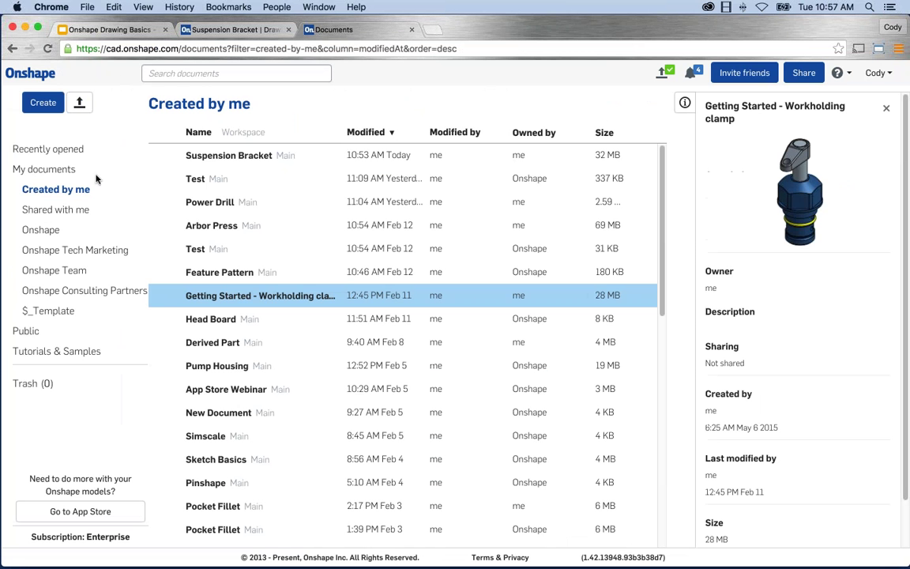
{"action": "left_click", "coordinate": [42, 104]}
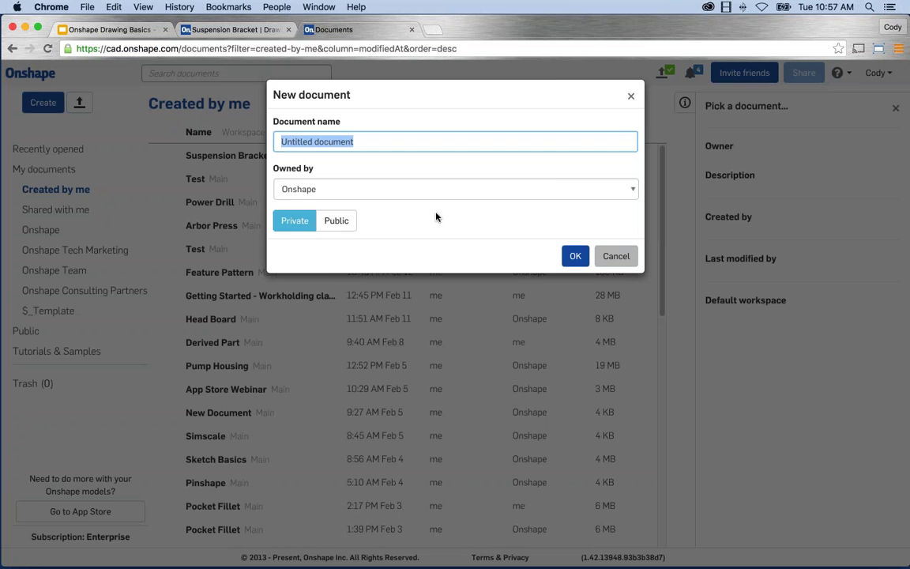
{"action": "type", "text": "Drawing Templates"}
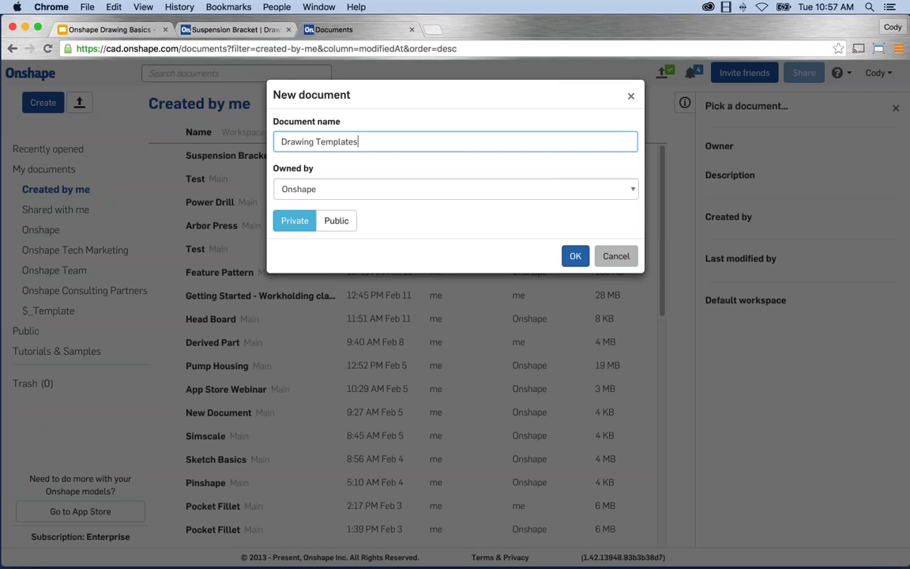
{"action": "left_click", "coordinate": [575, 256]}
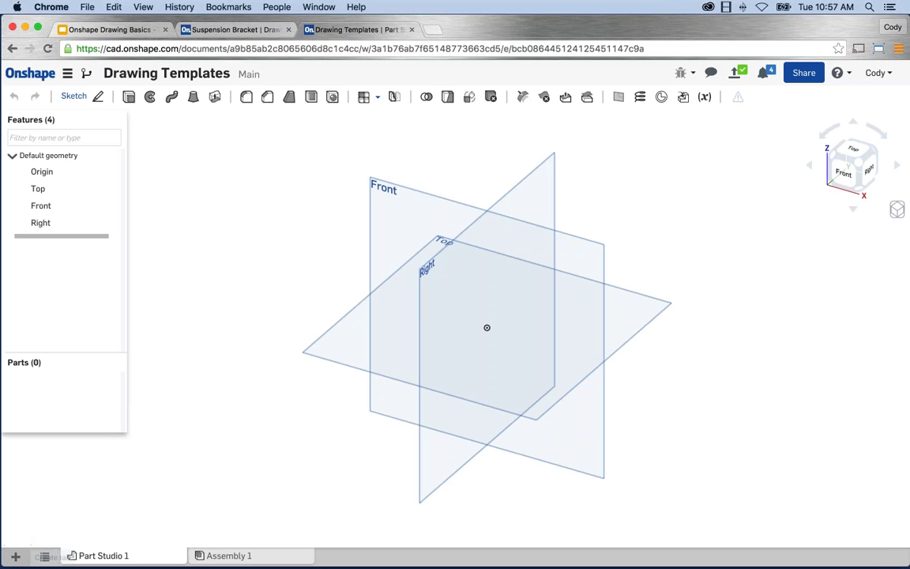
Step: Import the template file My Custom Ansi - C.dwt into the Drawing Templates document and dismiss the import list
{"action": "left_click", "coordinate": [15, 557]}
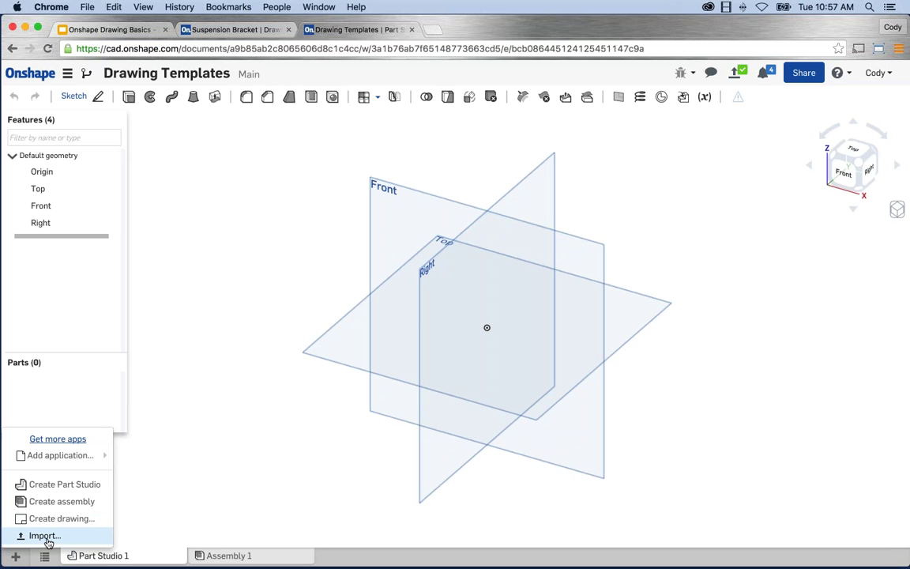
{"action": "left_click", "coordinate": [45, 537]}
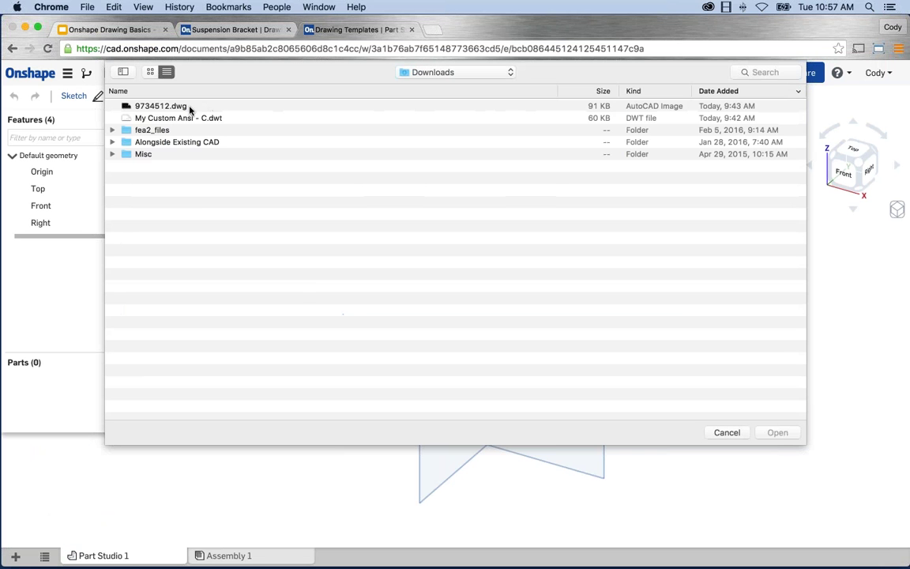
{"action": "left_click", "coordinate": [177, 118]}
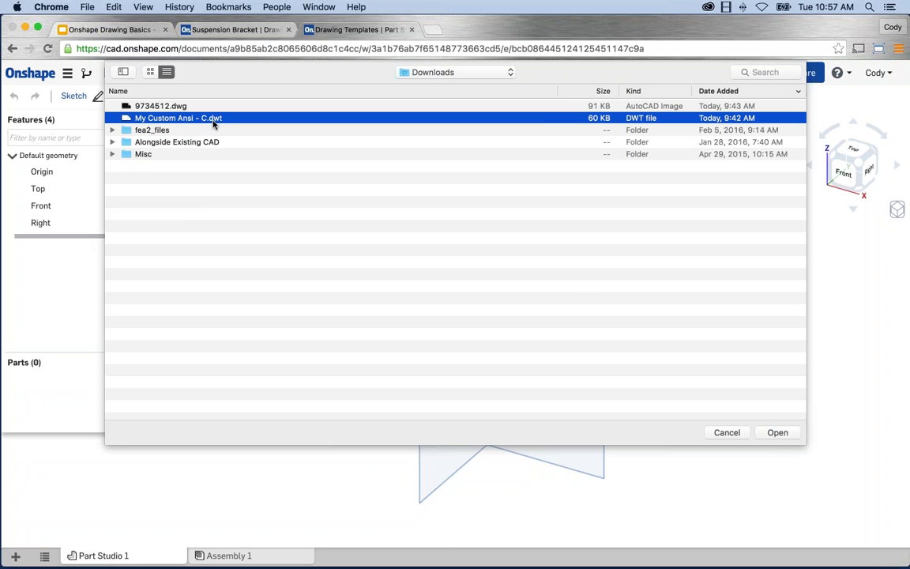
{"action": "left_click", "coordinate": [766, 432]}
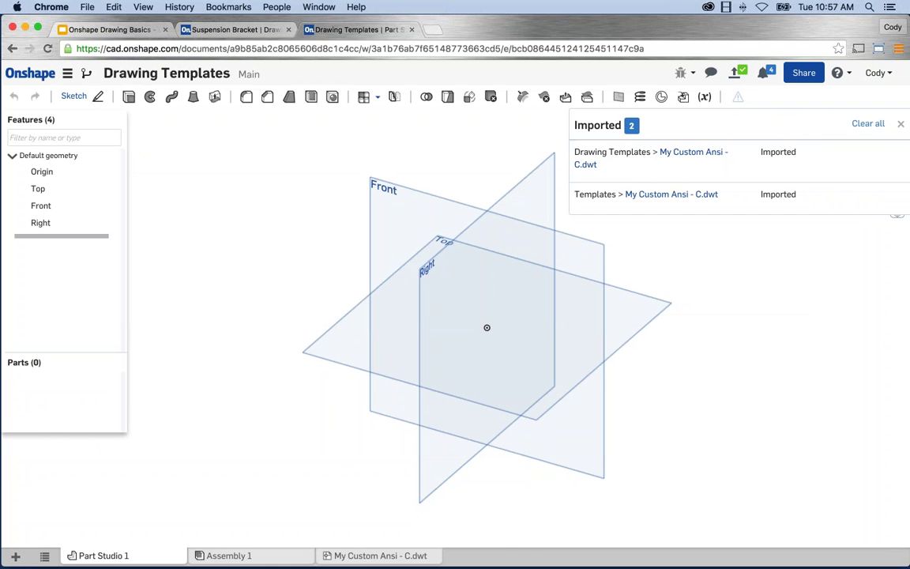
{"action": "left_click", "coordinate": [901, 123]}
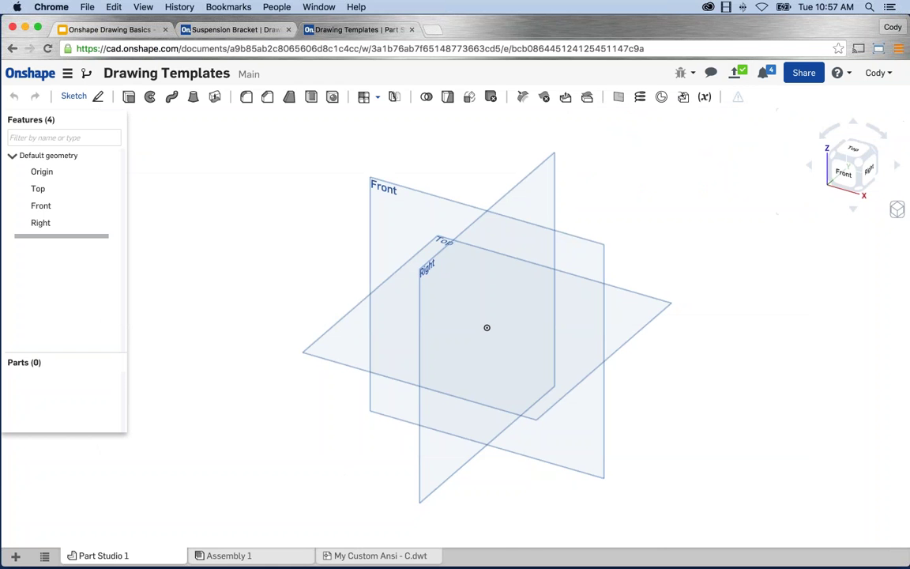
Step: Look up My Custom Ansi - C.dwt among the personal templates for a new Suspension Bracket drawing, leaving without creating it
{"action": "left_click", "coordinate": [250, 30]}
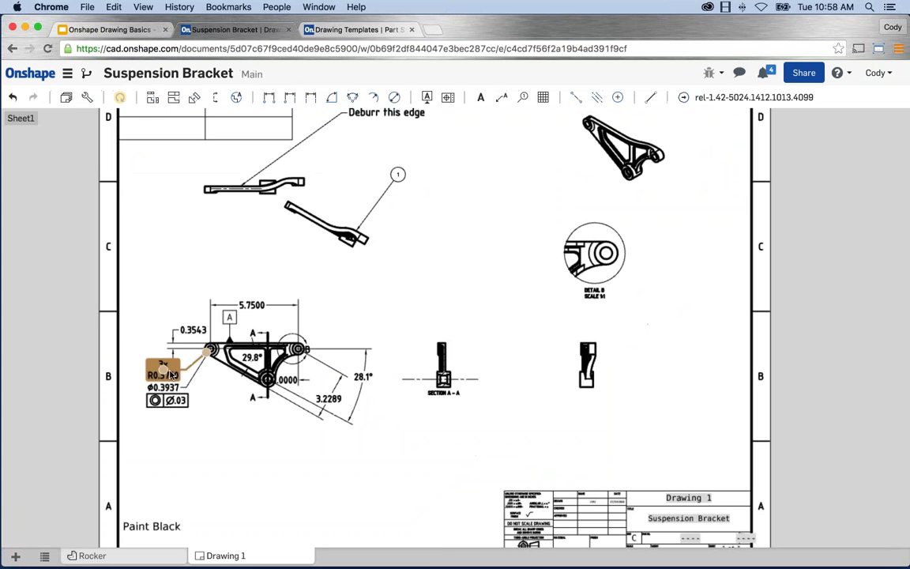
{"action": "left_click", "coordinate": [13, 556]}
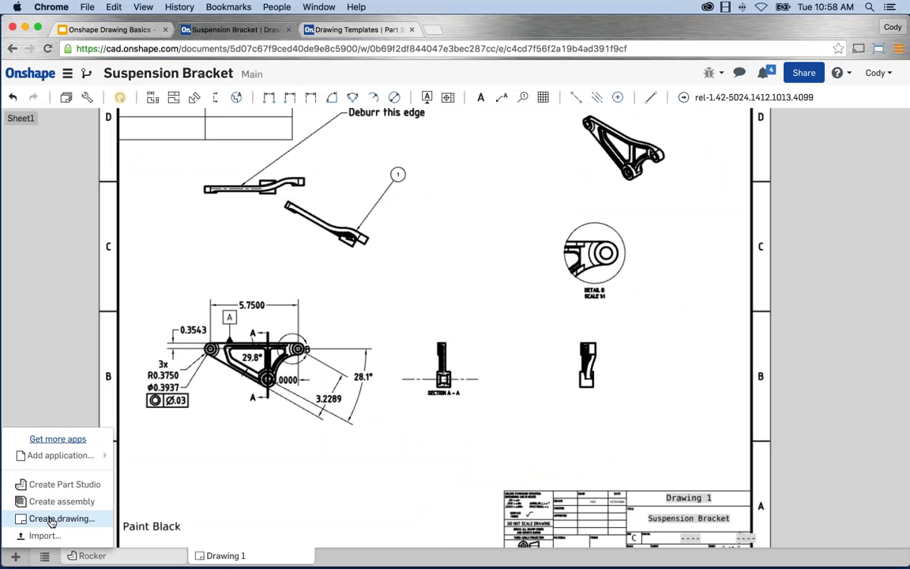
{"action": "left_click", "coordinate": [57, 518]}
{"action": "left_click", "coordinate": [254, 180]}
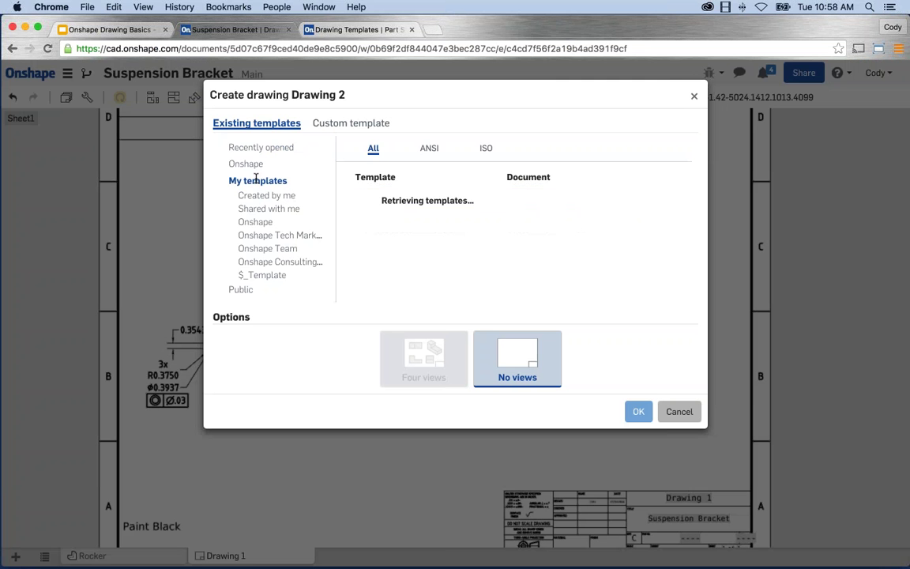
{"action": "left_click", "coordinate": [401, 215]}
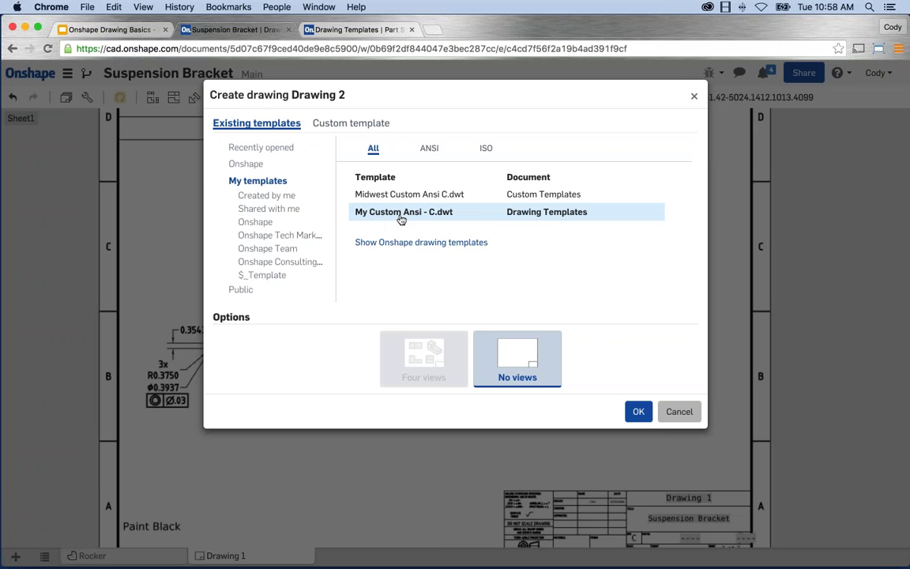
{"action": "left_click", "coordinate": [362, 215]}
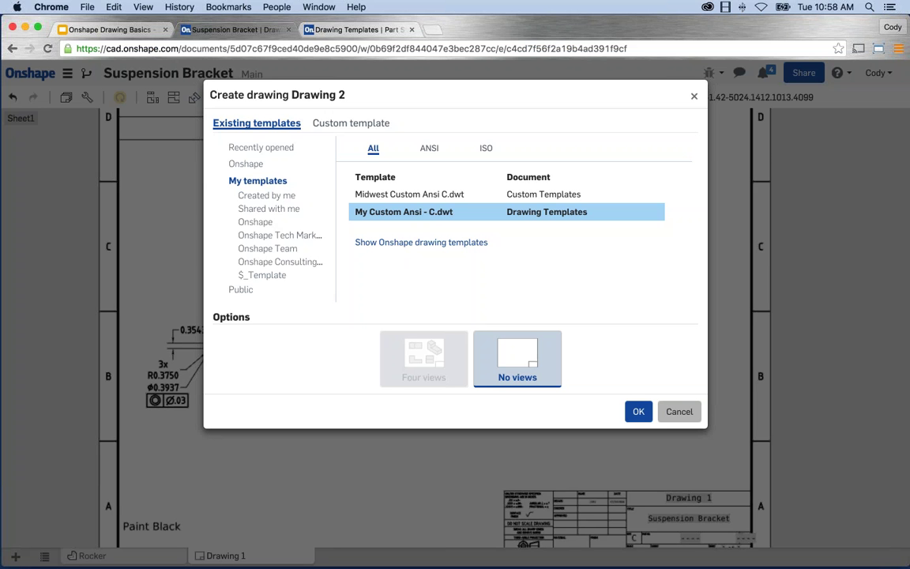
{"action": "left_click", "coordinate": [638, 412]}
{"action": "left_click", "coordinate": [678, 412]}
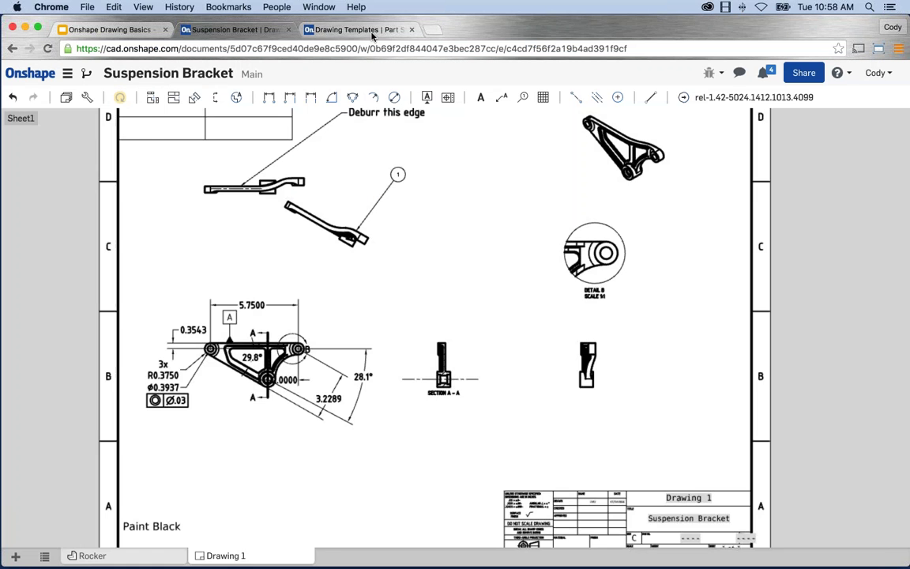
Step: Return to the documents list in the Drawing Templates browser tab and search it for "ANSI"
{"action": "left_click", "coordinate": [371, 30]}
{"action": "left_click", "coordinate": [30, 76]}
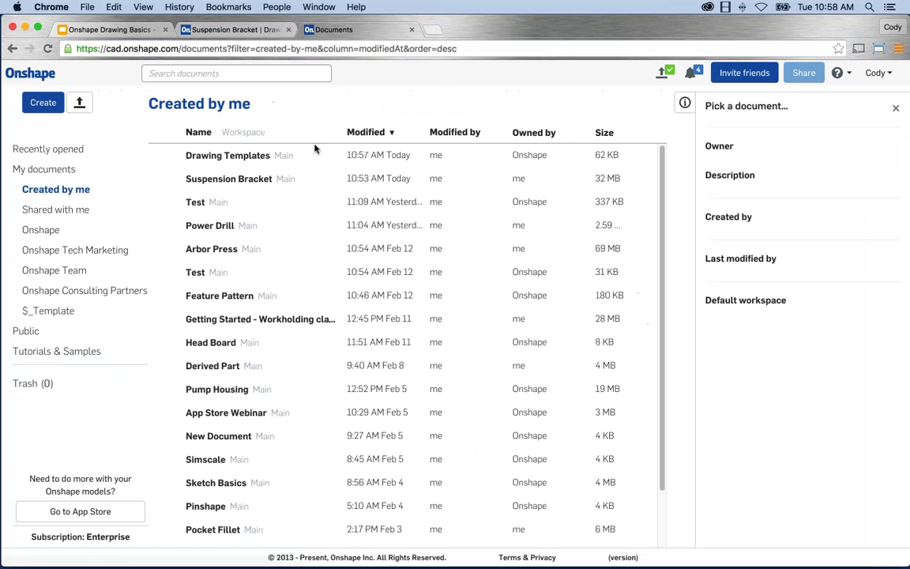
{"action": "left_click", "coordinate": [210, 72]}
{"action": "type", "text": "AN"}
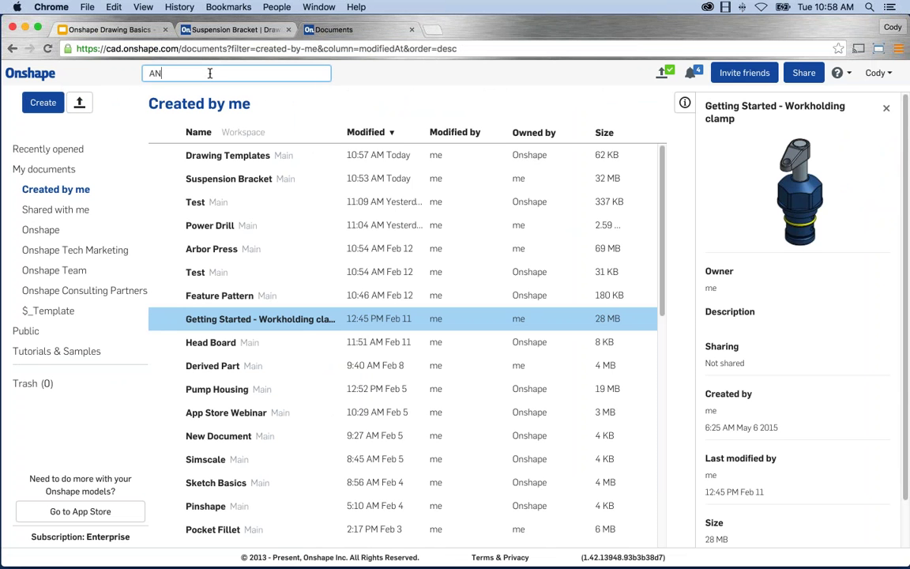
{"action": "type", "text": "SI"}
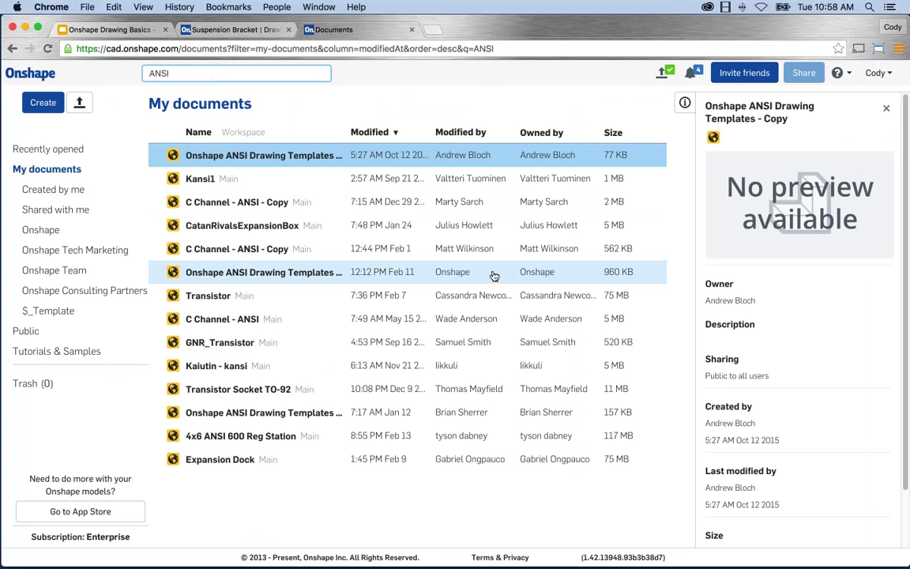
Step: Open the public Onshape ANSI Drawing Templates document and look up the download option for ANSI_A_INCH.dwt
{"action": "left_click", "coordinate": [263, 273]}
{"action": "double_click", "coordinate": [263, 273]}
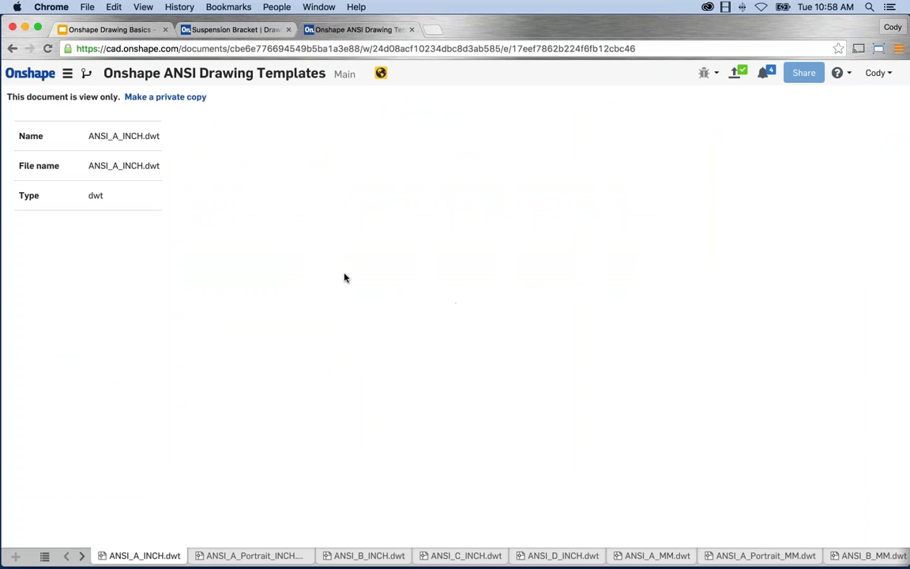
{"action": "right_click", "coordinate": [120, 552]}
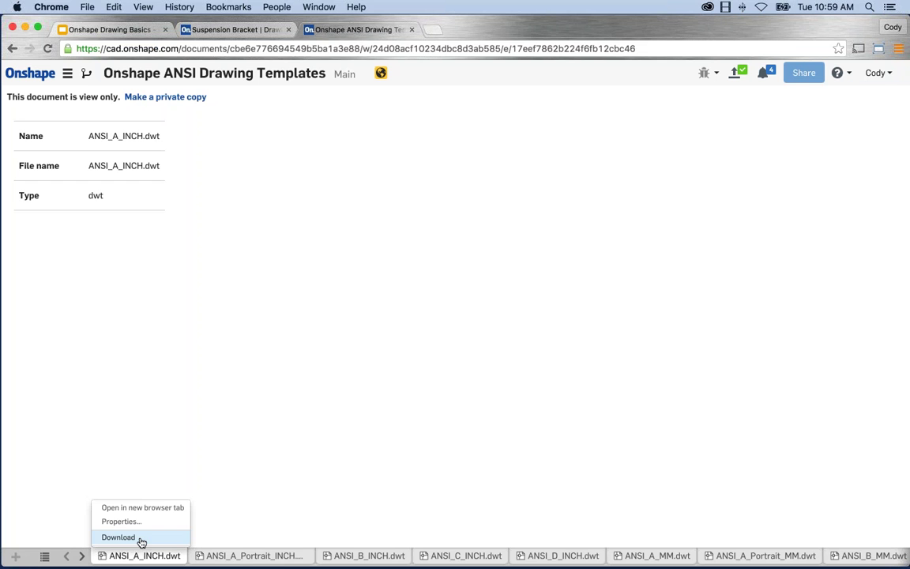
{"action": "left_click", "coordinate": [118, 537]}
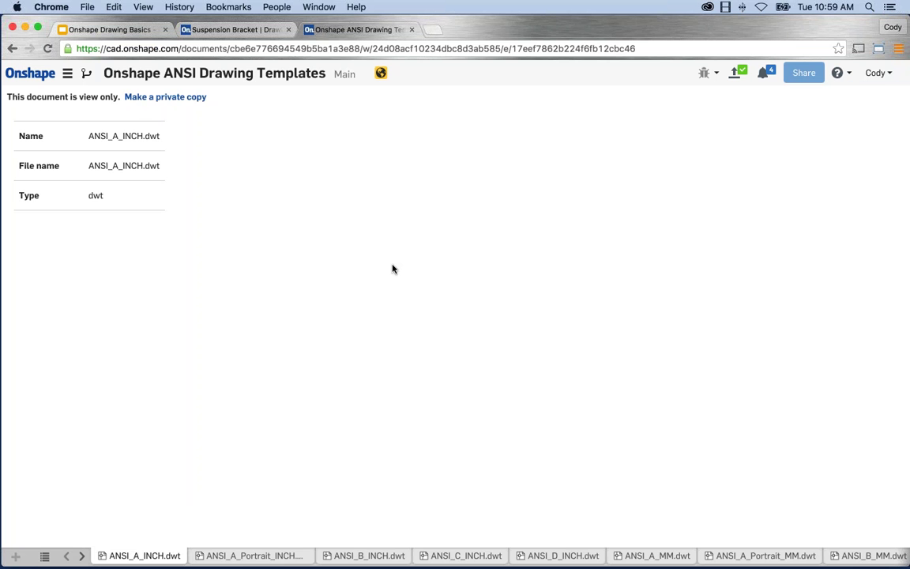
Step: Return to the Suspension Bracket document, import 9734512.dwg from the Downloads folder and dismiss the import list
{"action": "left_click", "coordinate": [247, 32]}
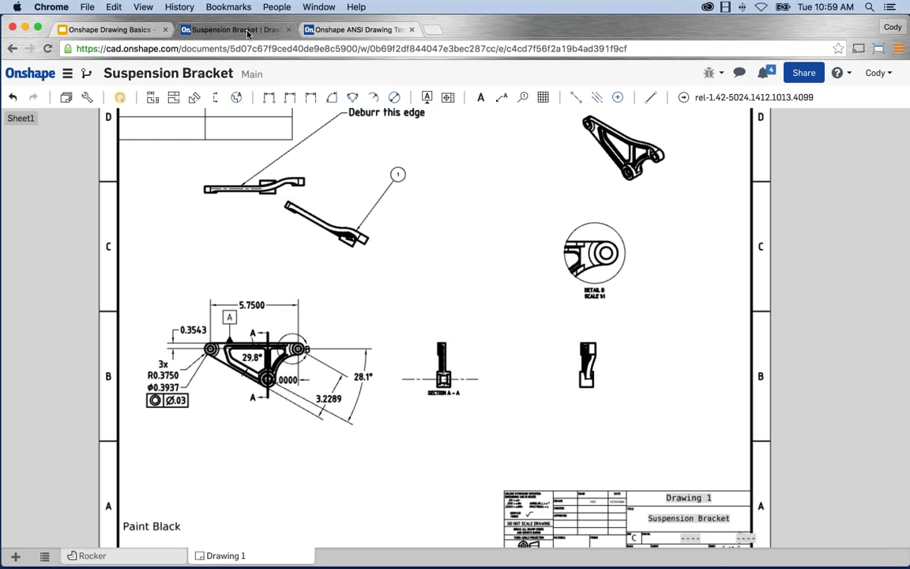
{"action": "scroll", "coordinate": [494, 307], "scroll_direction": "down", "scroll_amount": 3}
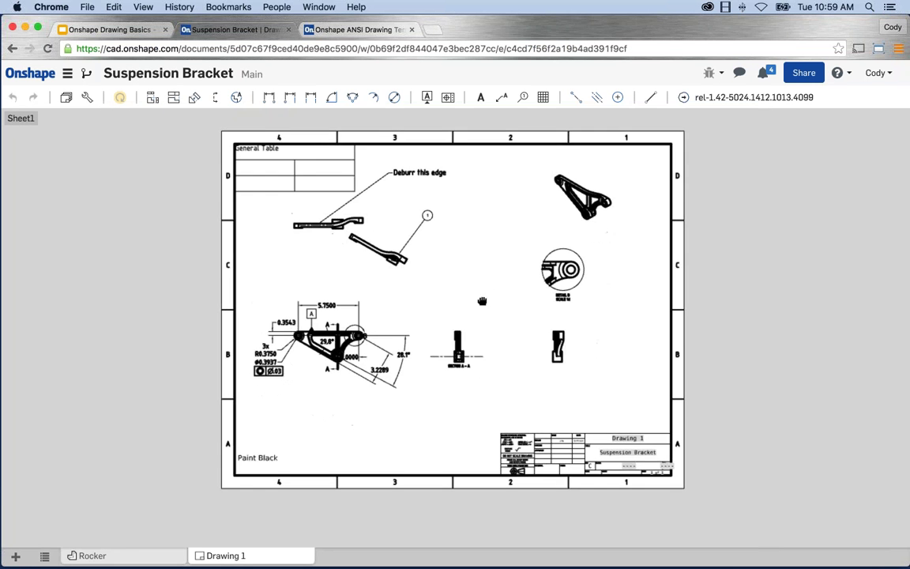
{"action": "scroll", "coordinate": [482, 300], "scroll_direction": "up", "scroll_amount": 4}
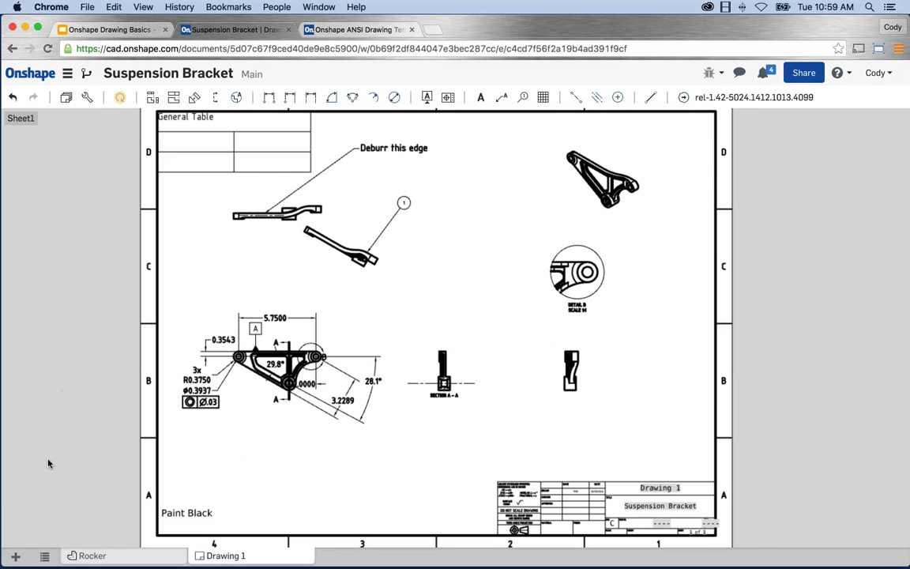
{"action": "left_click", "coordinate": [15, 555]}
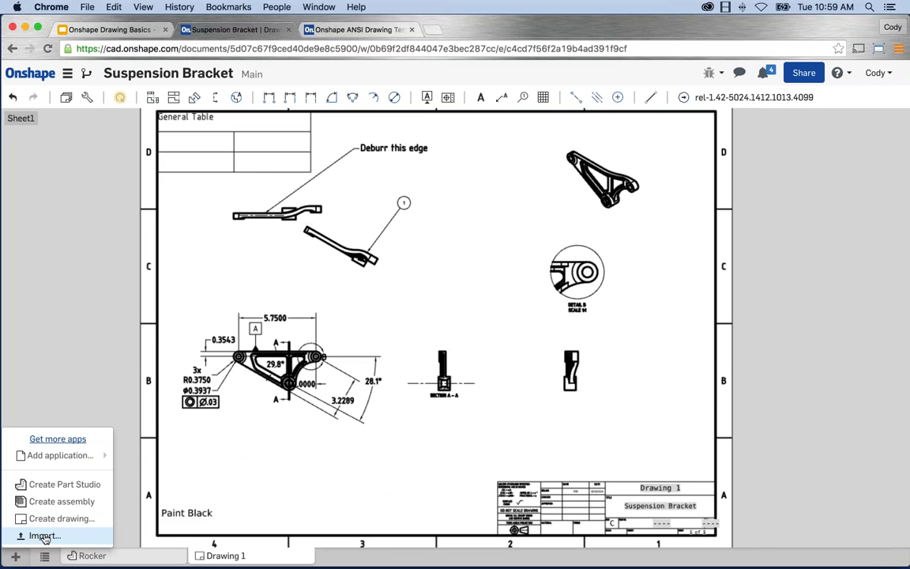
{"action": "left_click", "coordinate": [45, 537]}
{"action": "left_click", "coordinate": [167, 108]}
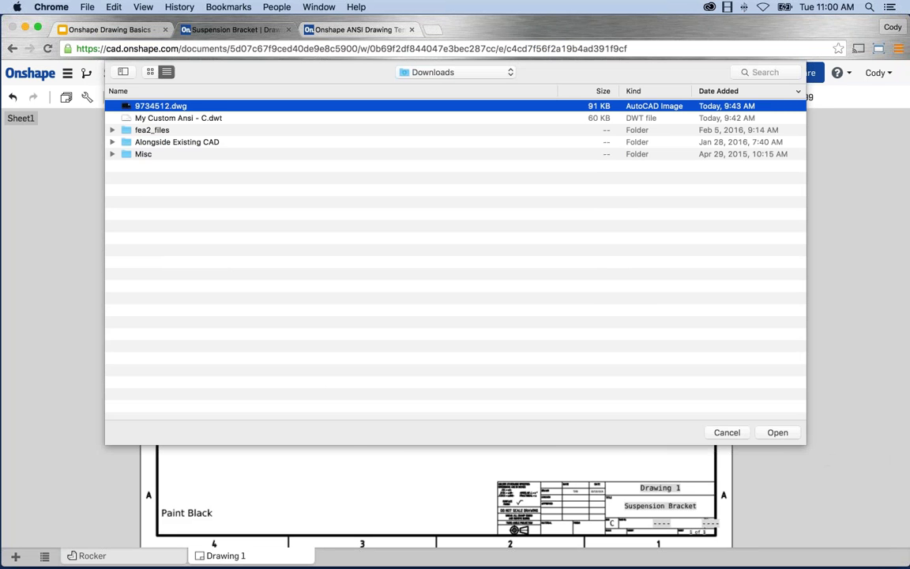
{"action": "left_click", "coordinate": [783, 433]}
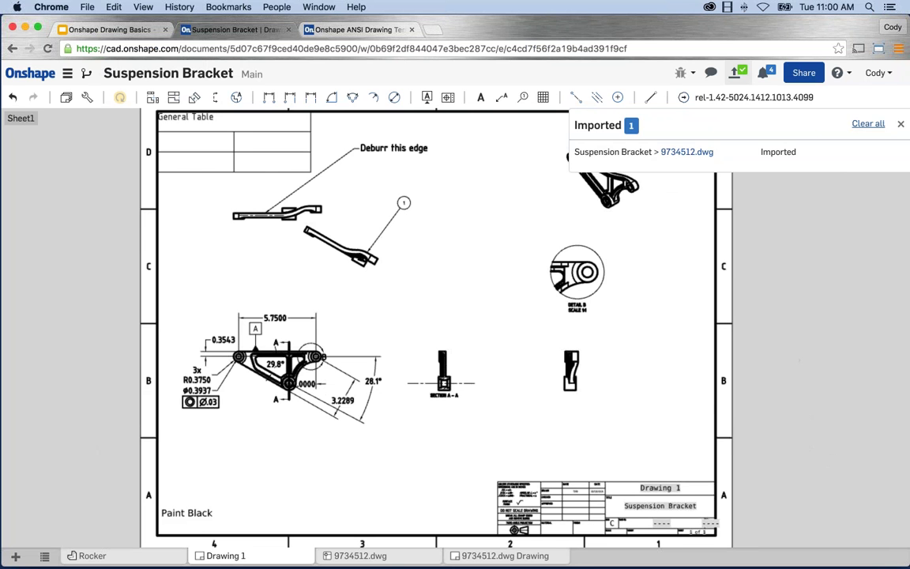
{"action": "left_click", "coordinate": [902, 127]}
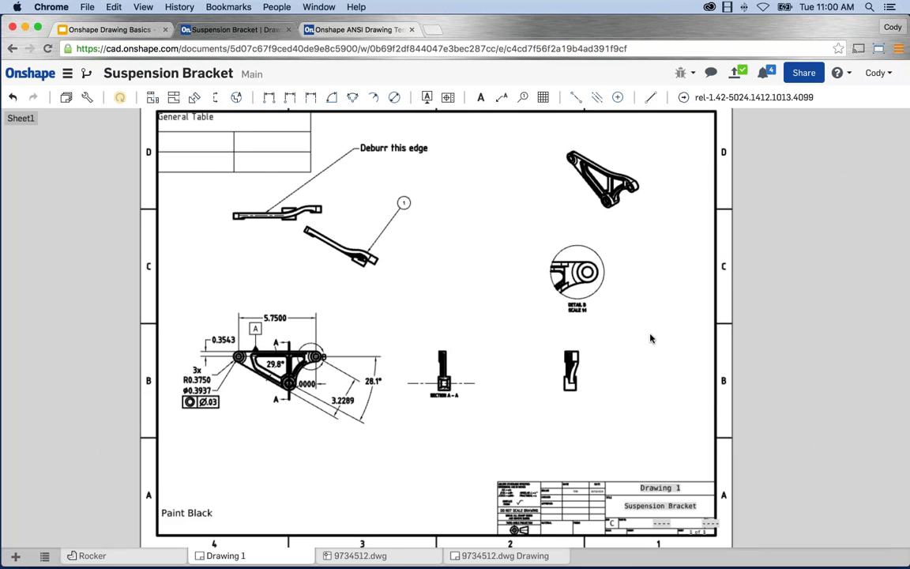
Step: Open the imported 9734512.dwg drawing and move the sprocket's 4" overall dimension higher, with its text nearer the centre
{"action": "left_click", "coordinate": [395, 556]}
{"action": "left_click", "coordinate": [498, 555]}
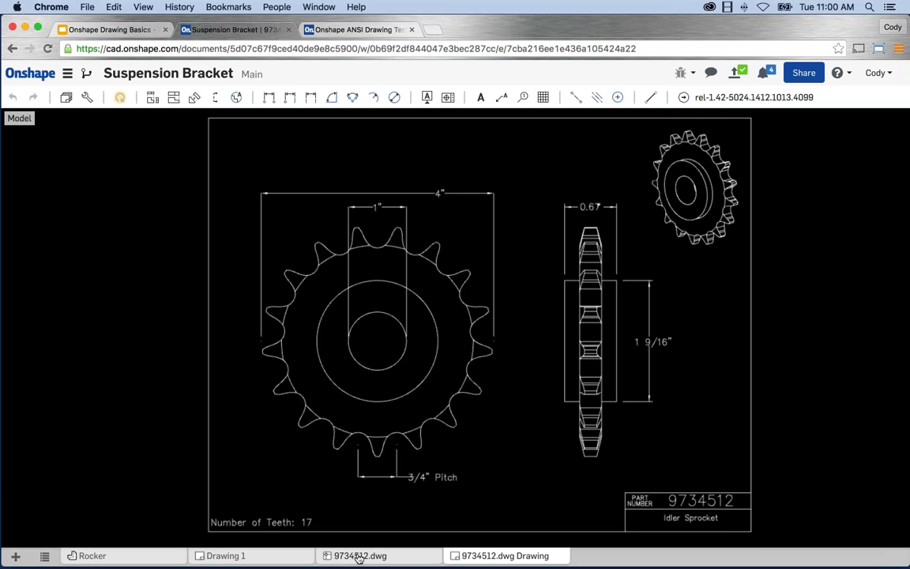
{"action": "left_click", "coordinate": [439, 193]}
{"action": "left_click_drag", "start_coordinate": [438, 193], "coordinate": [353, 169]}
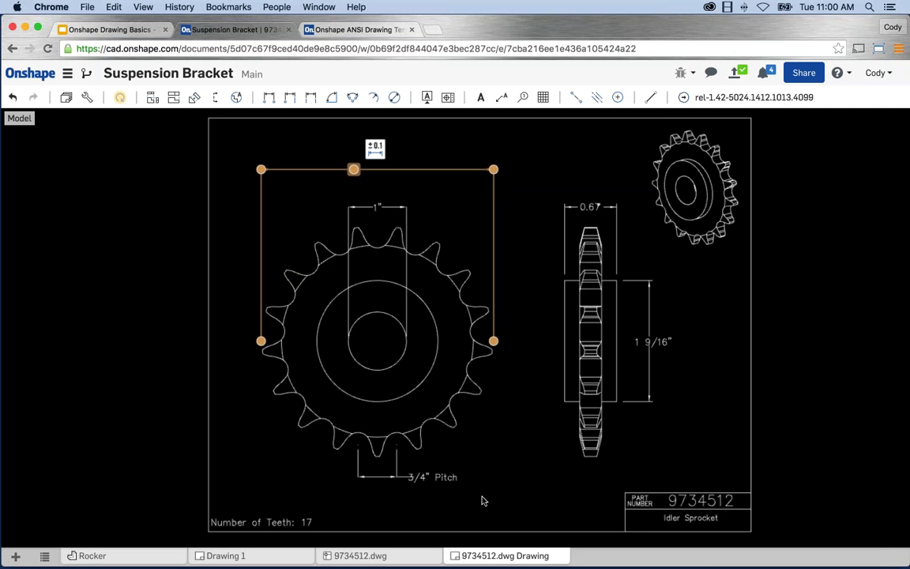
Step: Switch to QuickTime Player to view the mirrored mobile view of the sprocket drawing, and minimise its window
{"action": "mouse_move", "coordinate": [477, 558]}
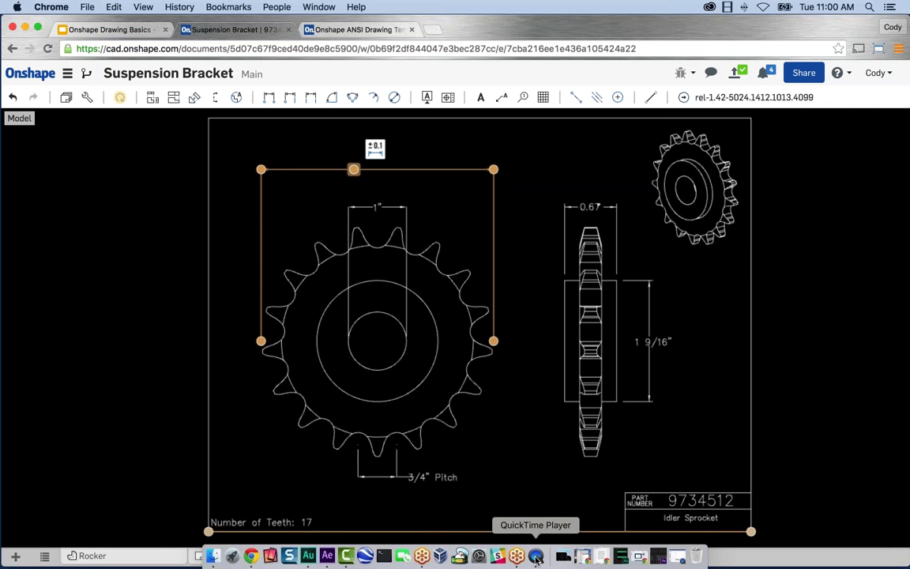
{"action": "left_click", "coordinate": [536, 558]}
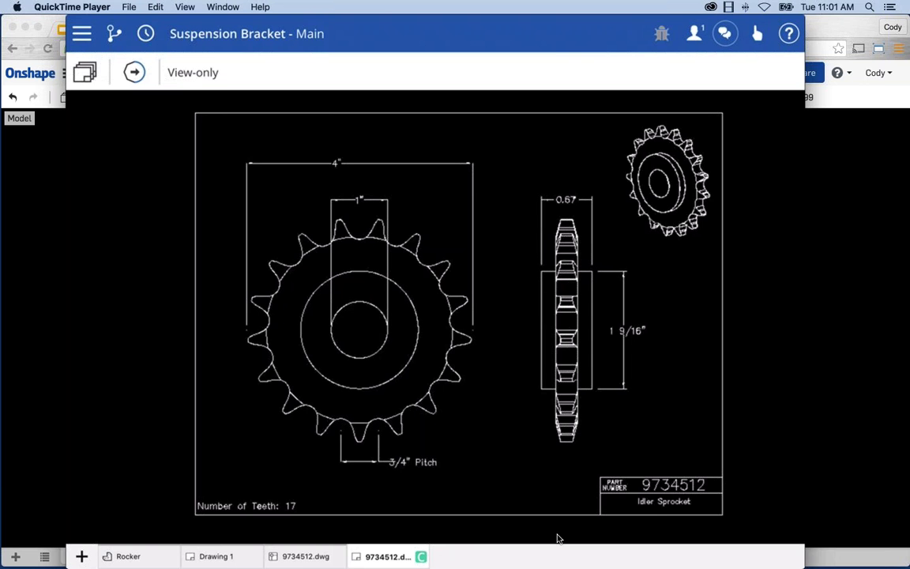
{"action": "mouse_move", "coordinate": [247, 379]}
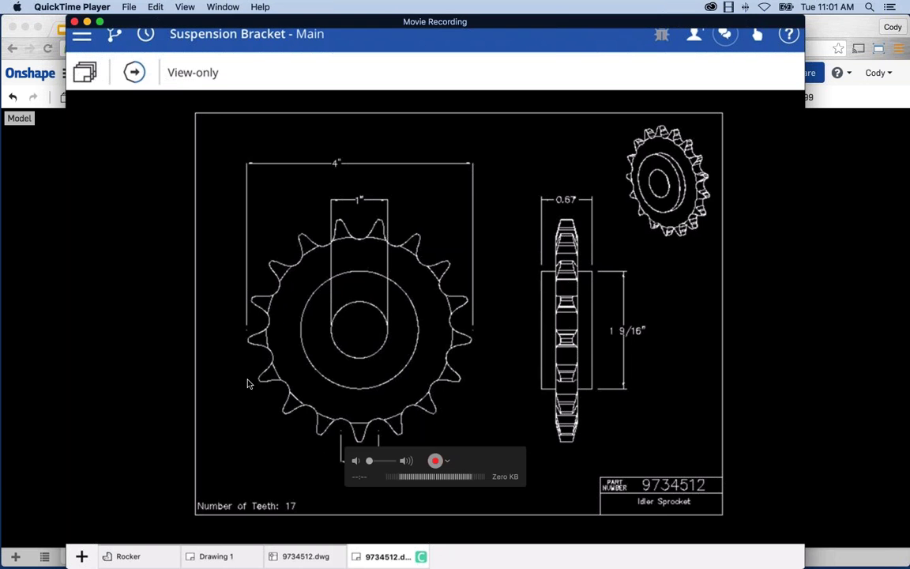
{"action": "left_click", "coordinate": [88, 22]}
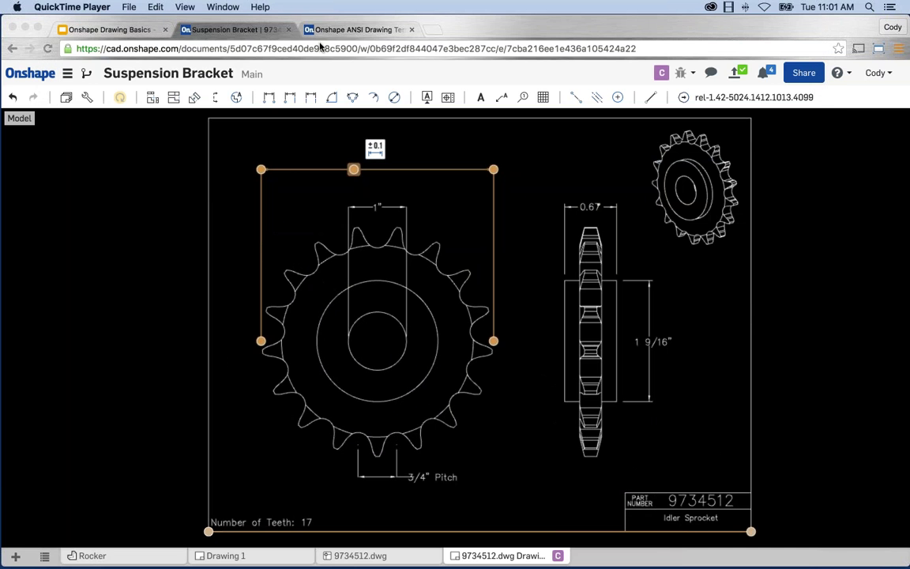
Step: Return to Drawing 1 and check its available export formats, cancelling without exporting
{"action": "left_click", "coordinate": [253, 555]}
{"action": "left_click", "coordinate": [247, 556]}
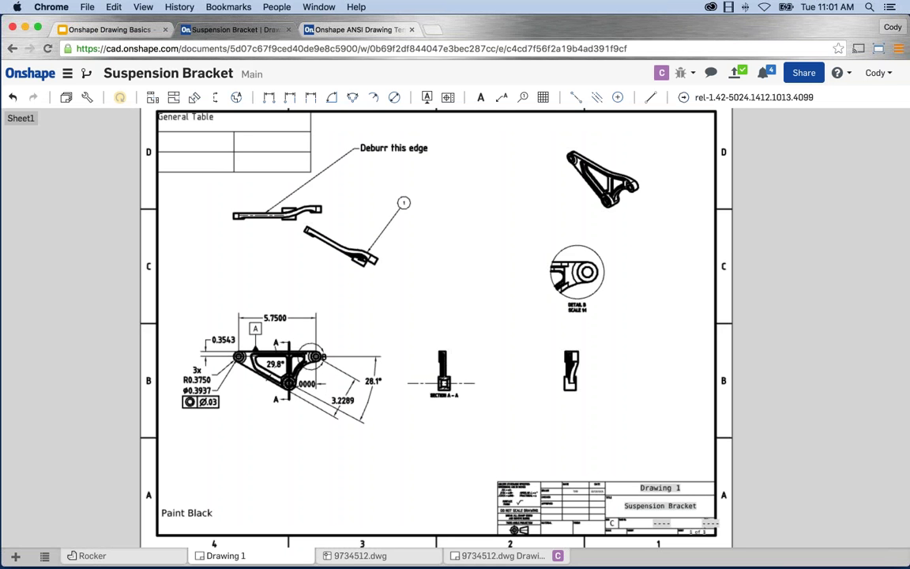
{"action": "right_click", "coordinate": [225, 557]}
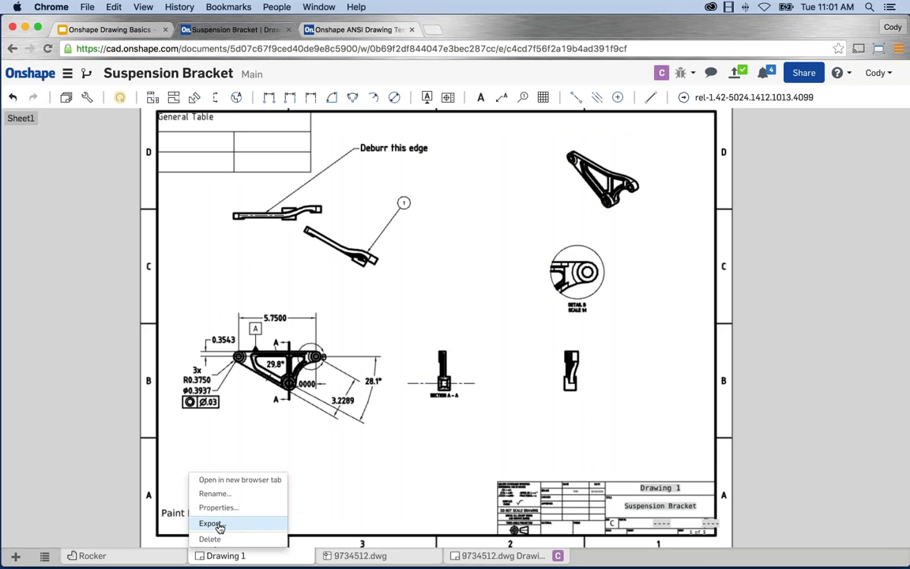
{"action": "left_click", "coordinate": [211, 524]}
{"action": "left_click", "coordinate": [487, 128]}
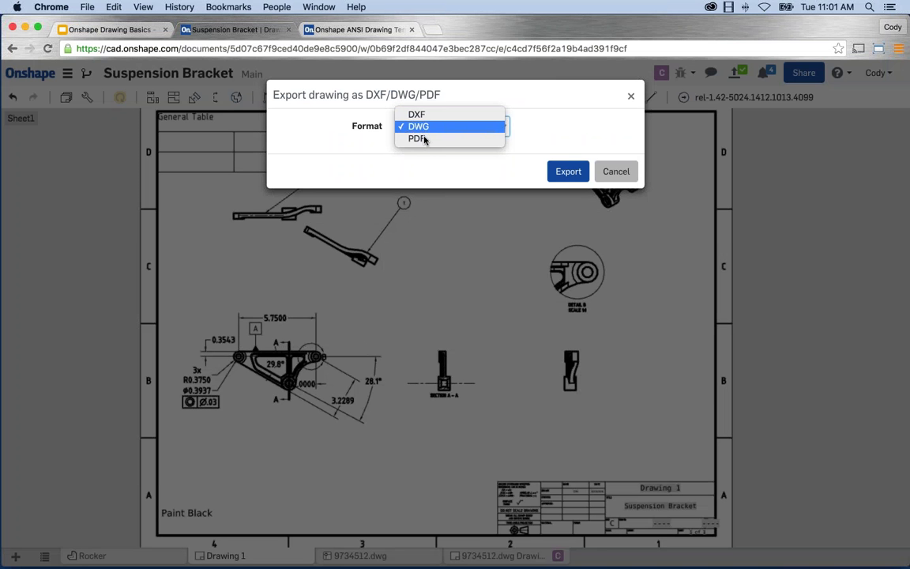
{"action": "left_click", "coordinate": [534, 140]}
{"action": "left_click", "coordinate": [616, 172]}
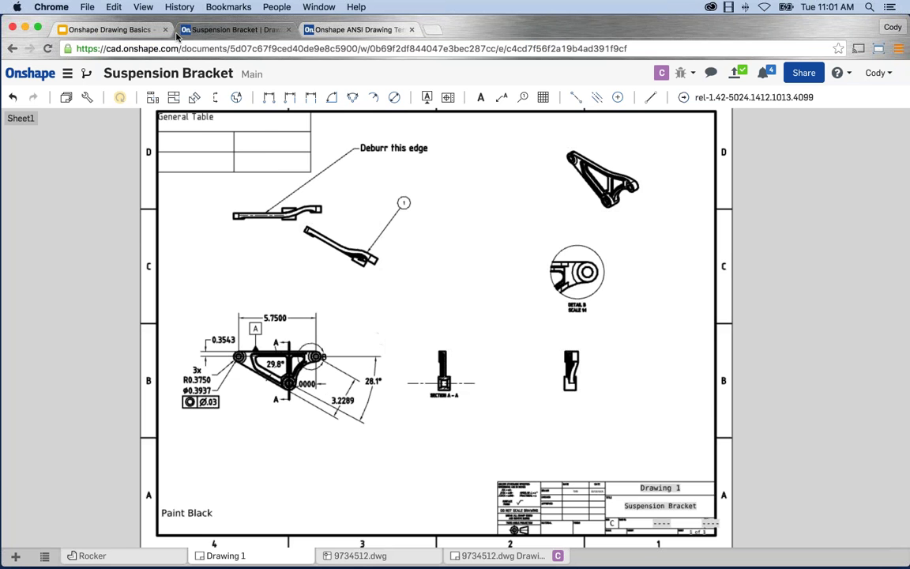
Step: Switch to the Onshape Drawing Basics presentation in Google Slides and start presenting from the Next Steps slide
{"action": "left_click", "coordinate": [141, 31]}
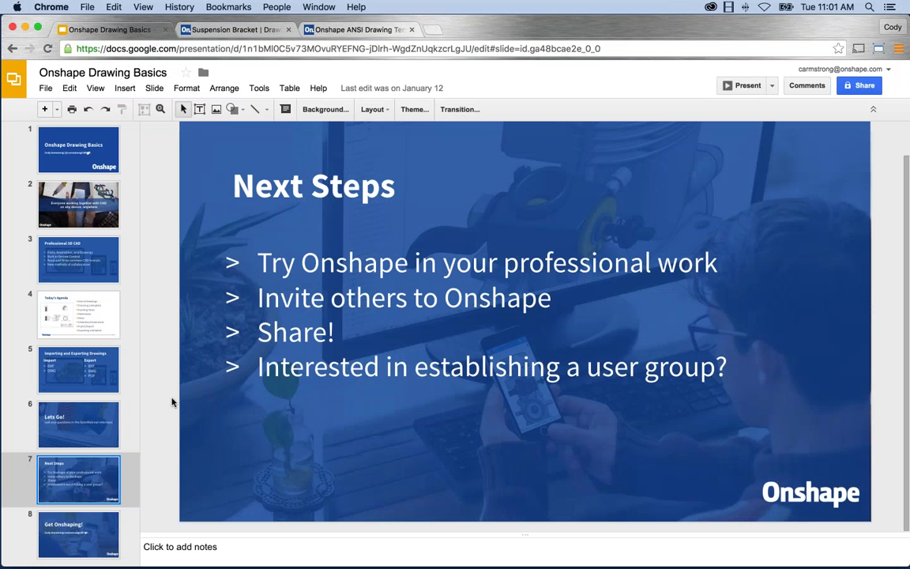
{"action": "key", "text": "Down"}
{"action": "left_click", "coordinate": [89, 476]}
{"action": "left_click", "coordinate": [743, 86]}
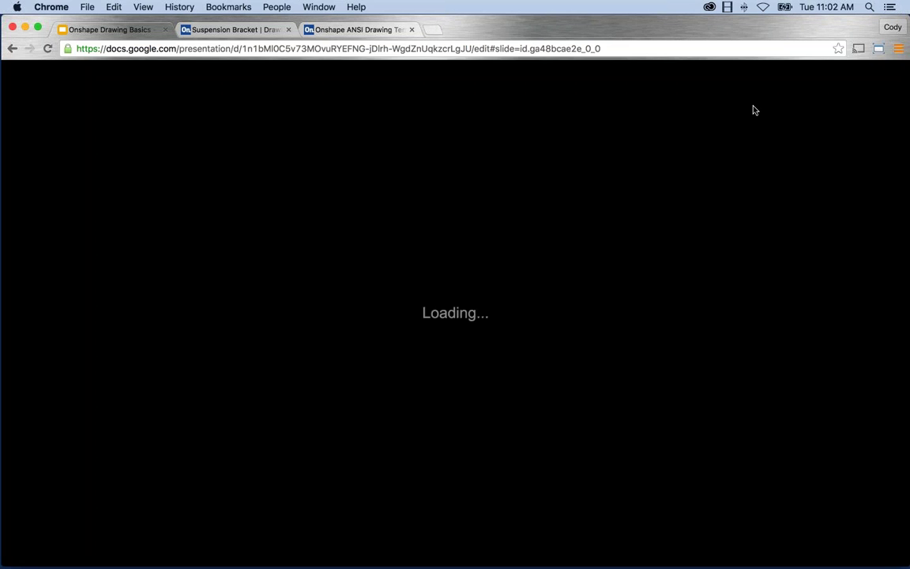